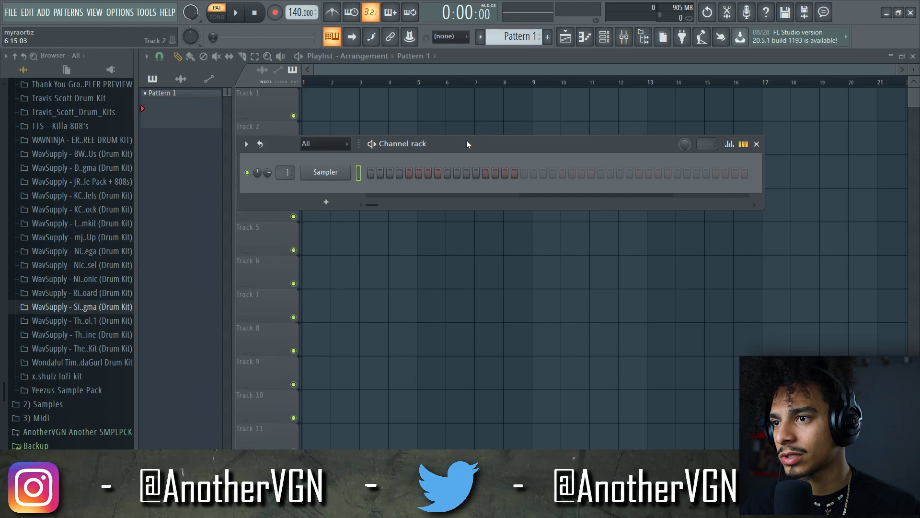
Step: Add a PoiZone synthesizer channel to the channel rack below the Sampler
drag(467, 144, 507, 102)
click(363, 160)
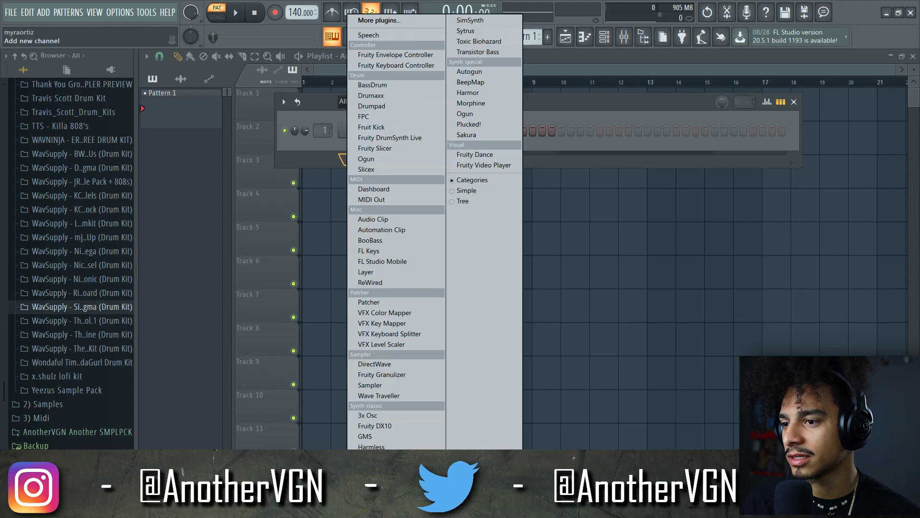
click(369, 457)
drag(364, 170, 468, 148)
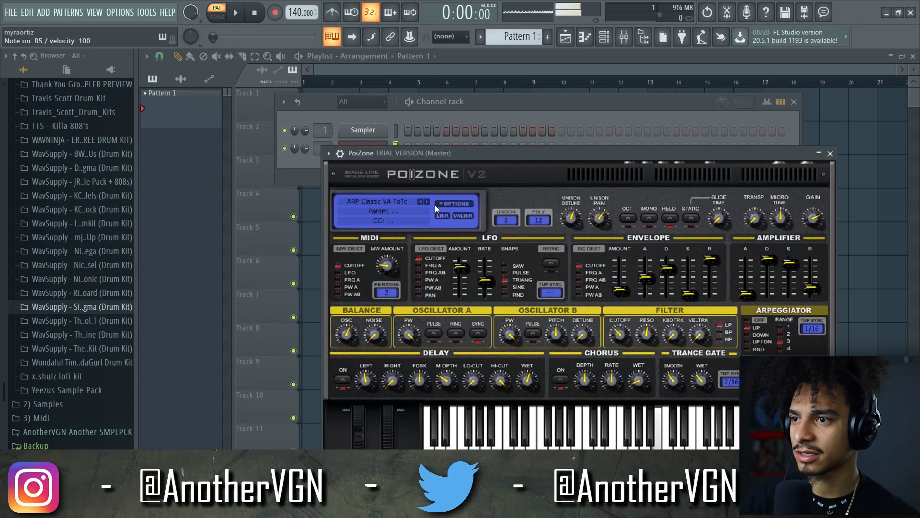
Step: Audition the keyboard (KBD) presets in PoiZone's Default bank, from ClickTick TC up through AmbientKeys ToTc
click(389, 201)
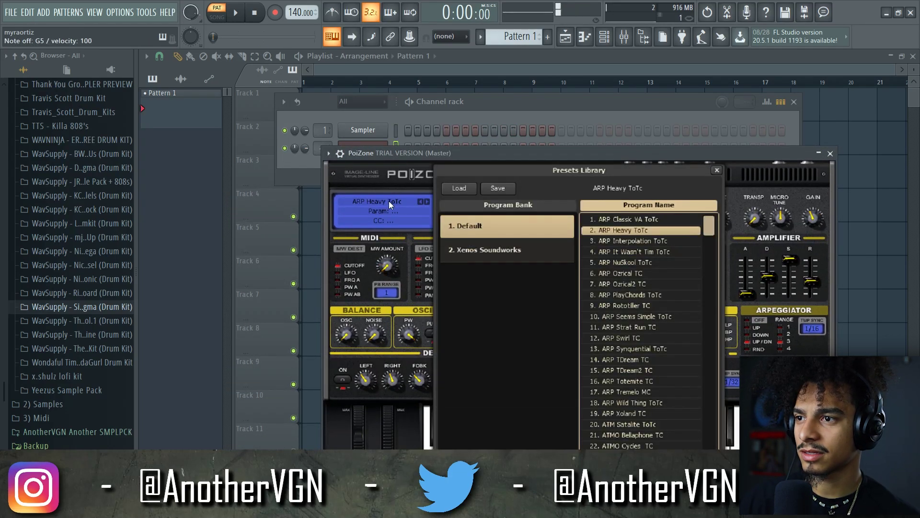
scroll(630, 302, down, 6)
scroll(631, 302, down, 20)
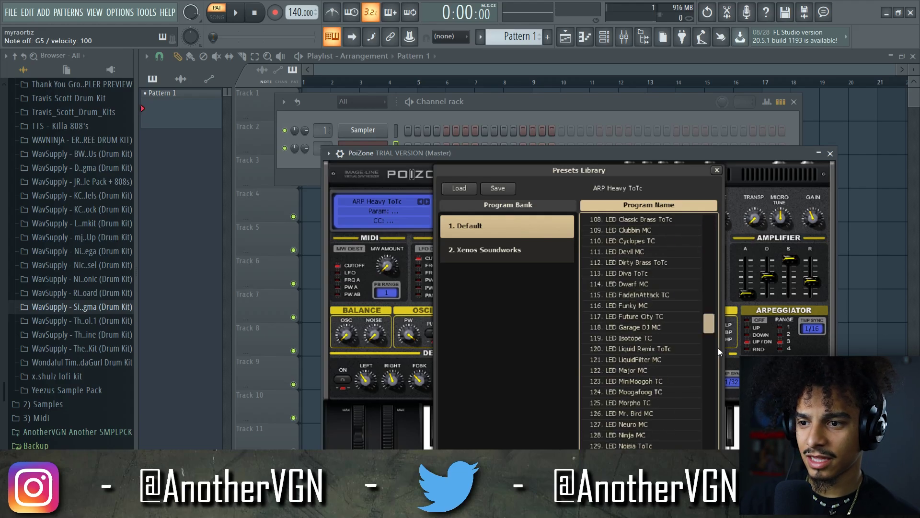
scroll(711, 345, up, 9)
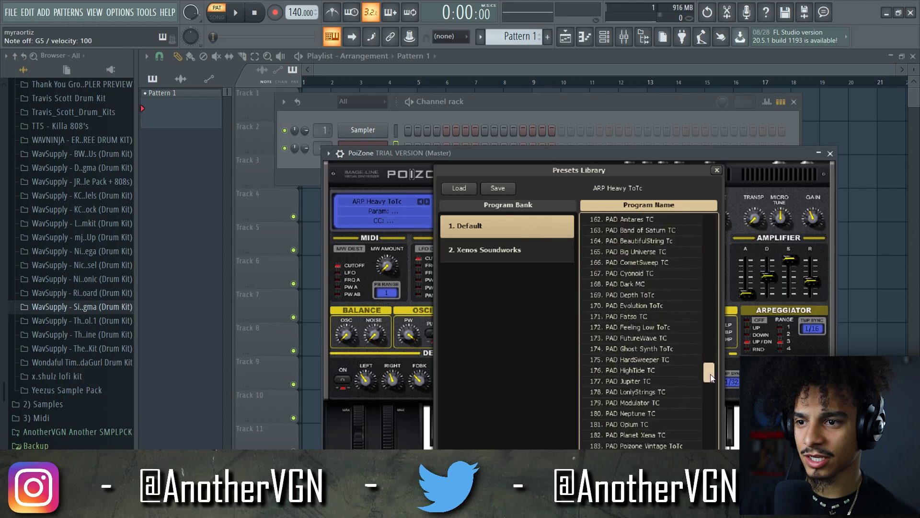
click(644, 304)
click(641, 294)
click(641, 283)
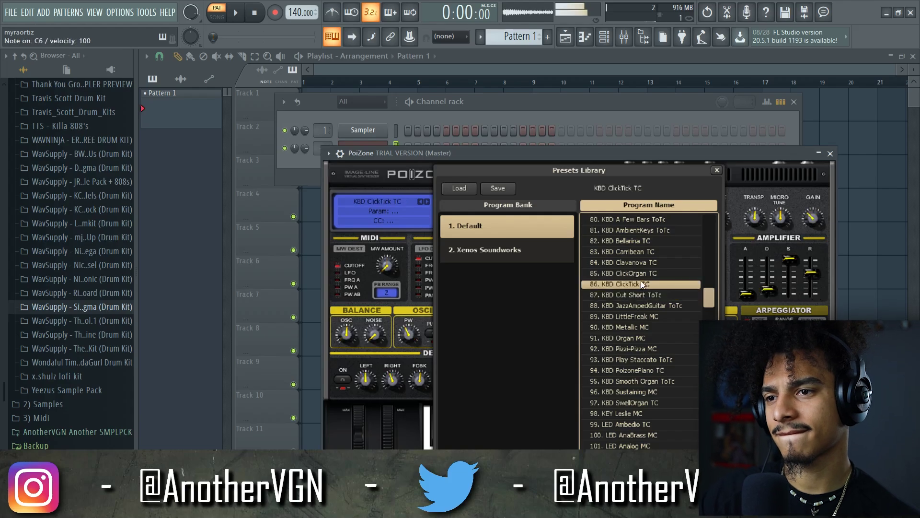
click(641, 273)
click(642, 262)
click(641, 252)
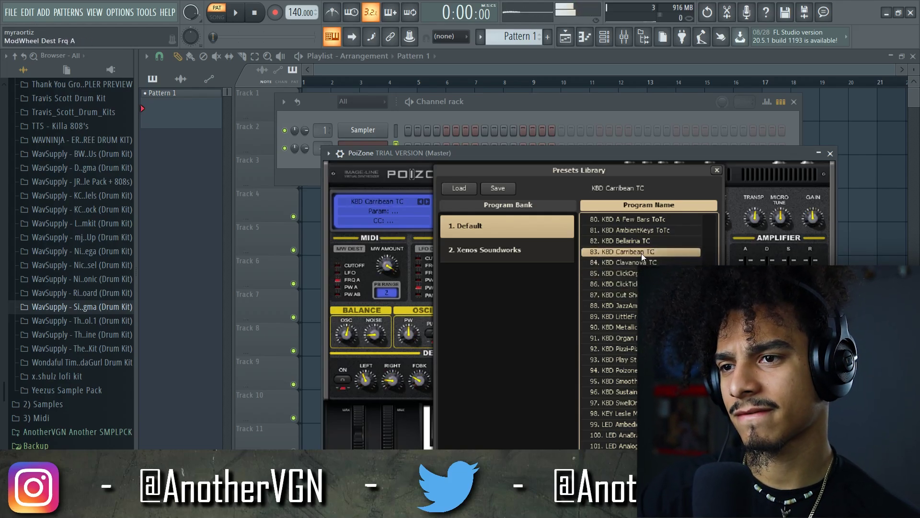
click(642, 241)
click(641, 230)
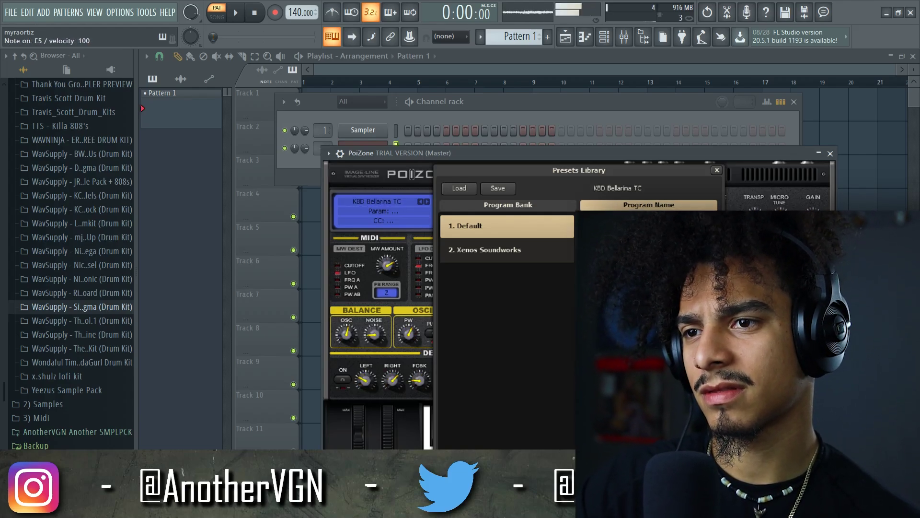
click(641, 219)
click(642, 209)
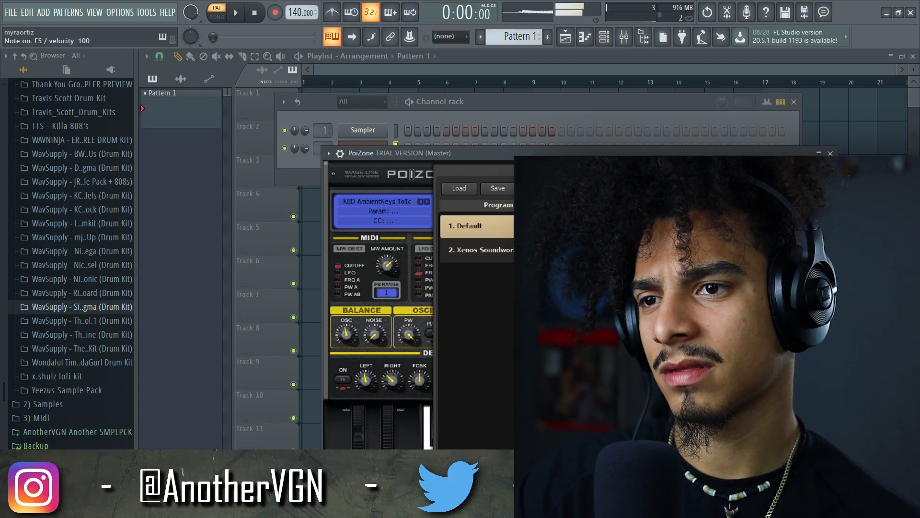
Step: Replace the PoiZone channel with GMS and load the Dreamer TE preset from the Leads & Synths bank
drag(422, 153, 456, 204)
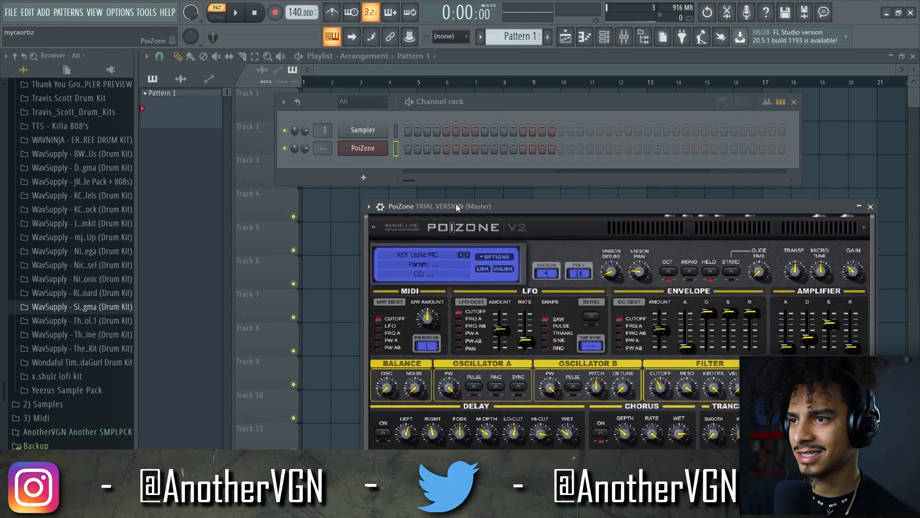
right_click(358, 149)
mouse_move(419, 232)
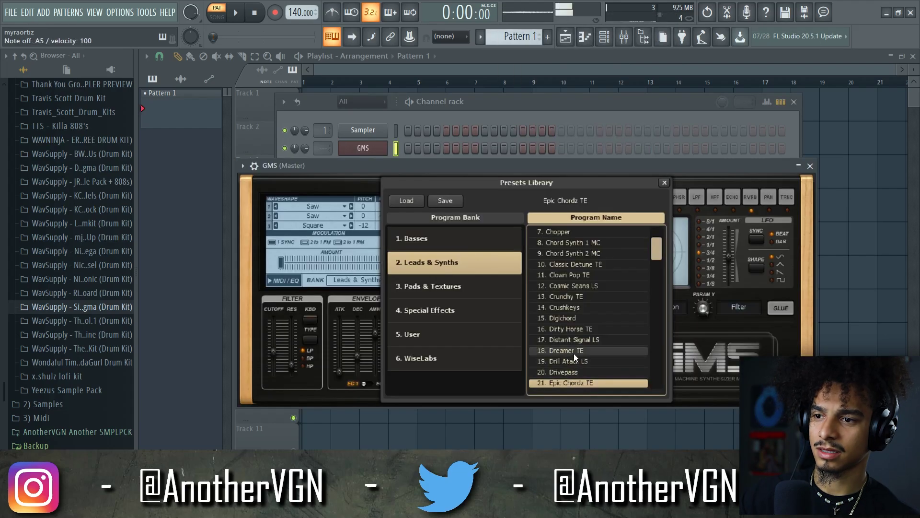
click(663, 183)
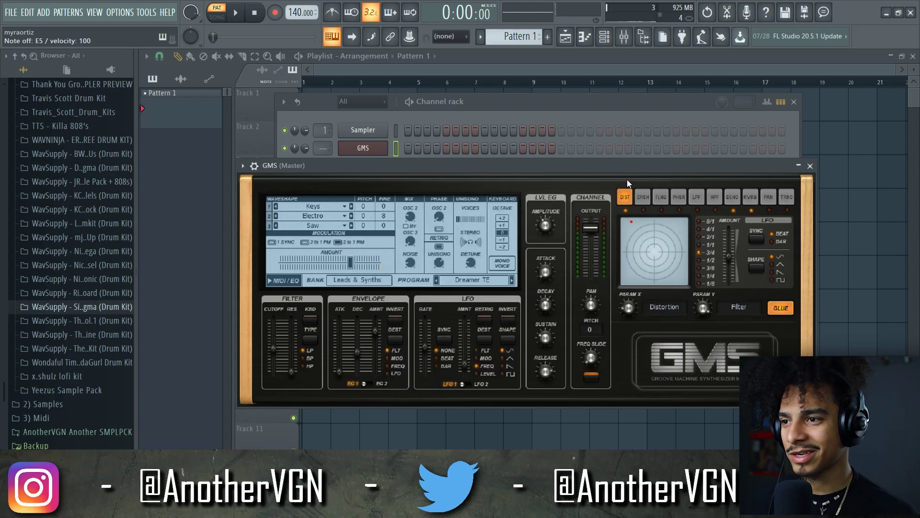
Step: Place a short melody in bar 1 of the GMS piano roll: G#5, D#6, E5, E5, C#6, B5, F#5 and G#5
key(F7)
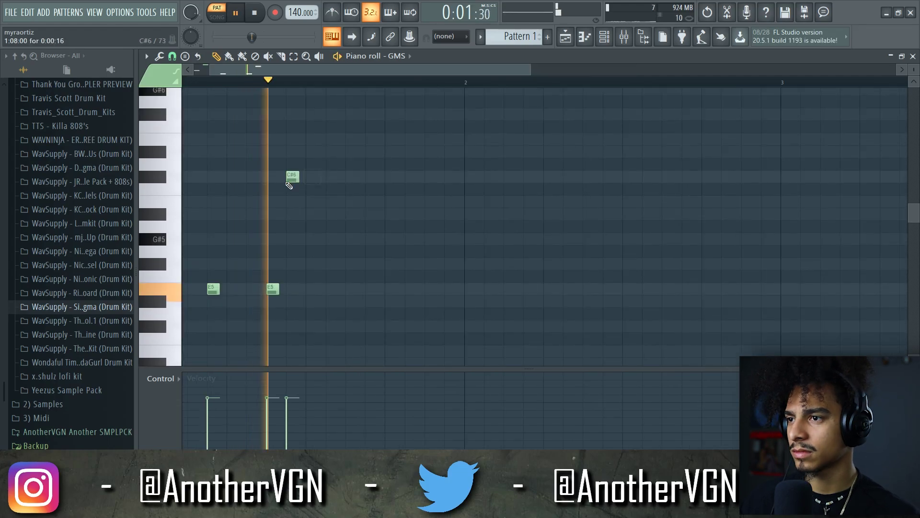
click(312, 201)
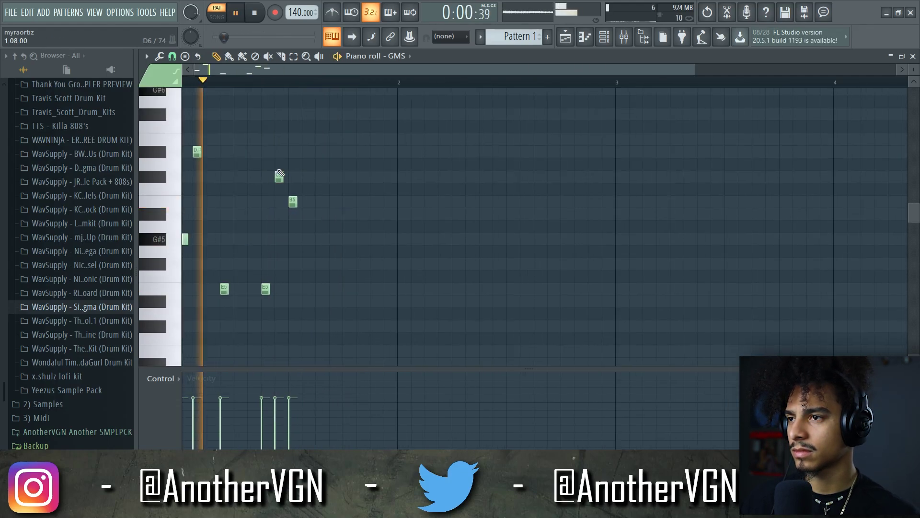
scroll(280, 173, up, 2)
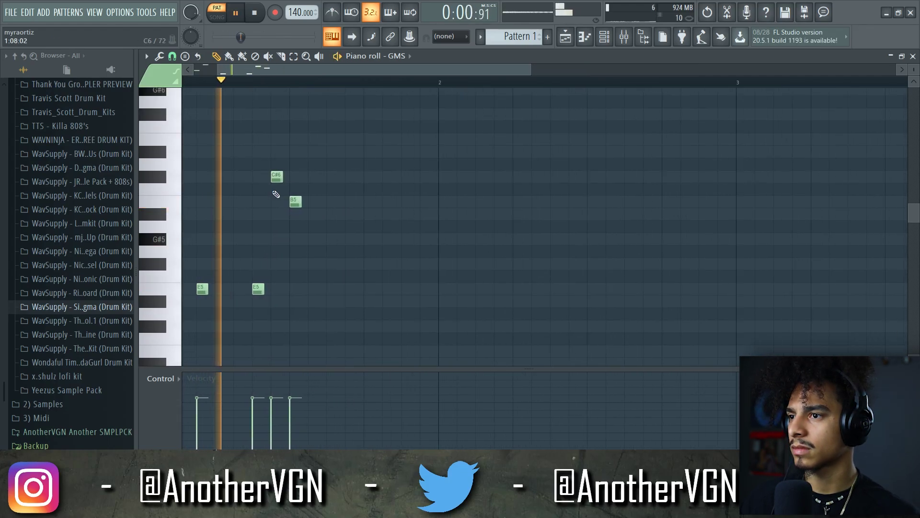
click(343, 275)
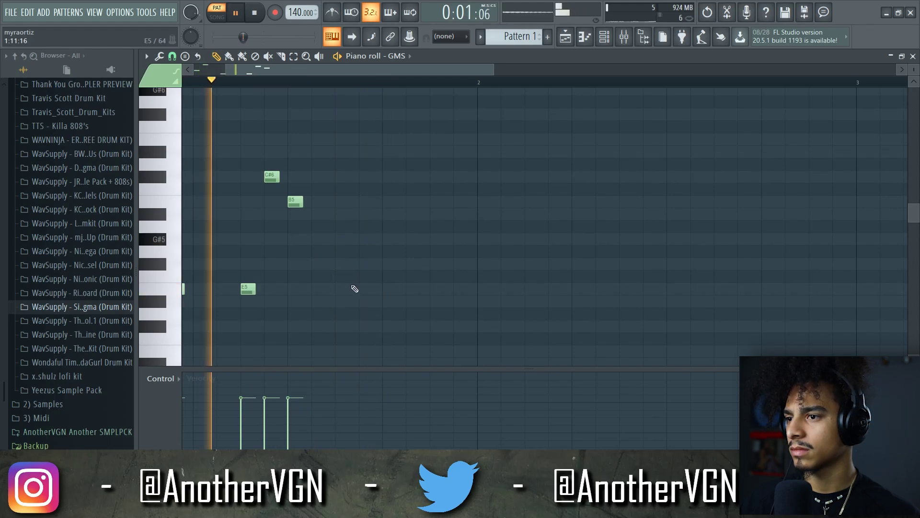
click(365, 263)
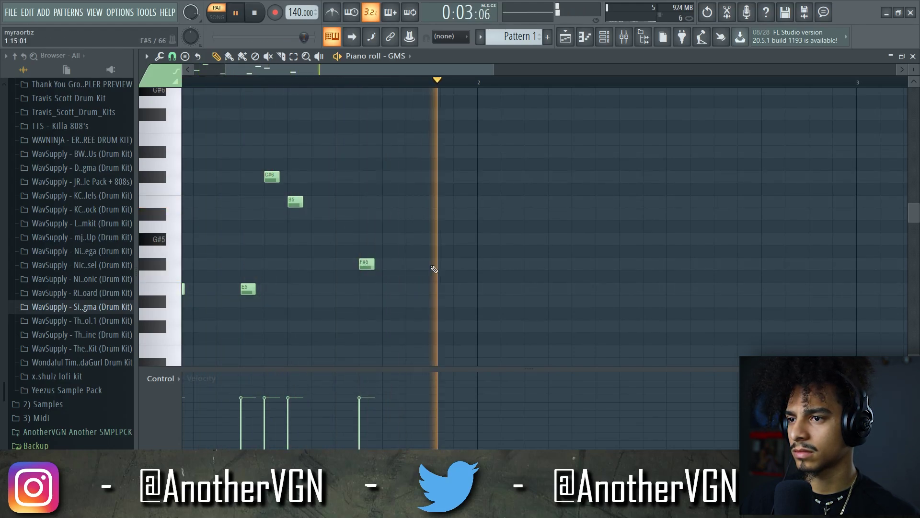
scroll(441, 272, down, 2)
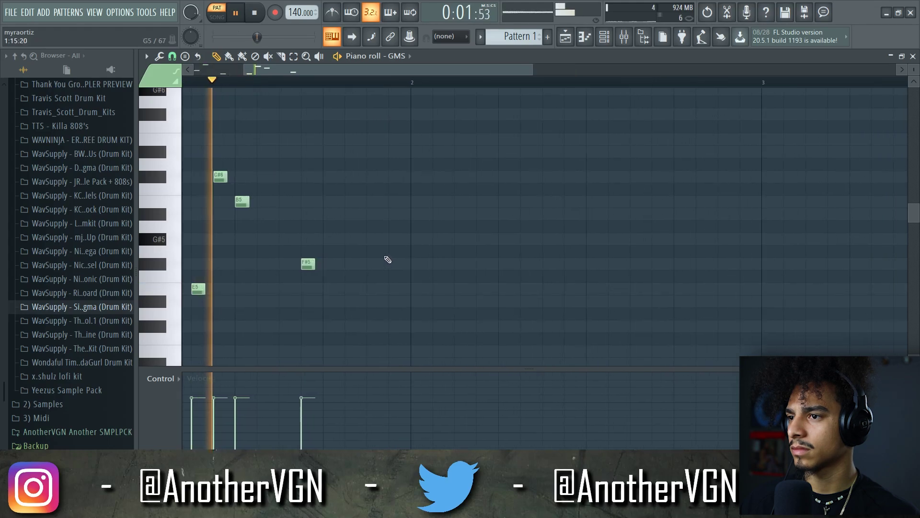
click(372, 239)
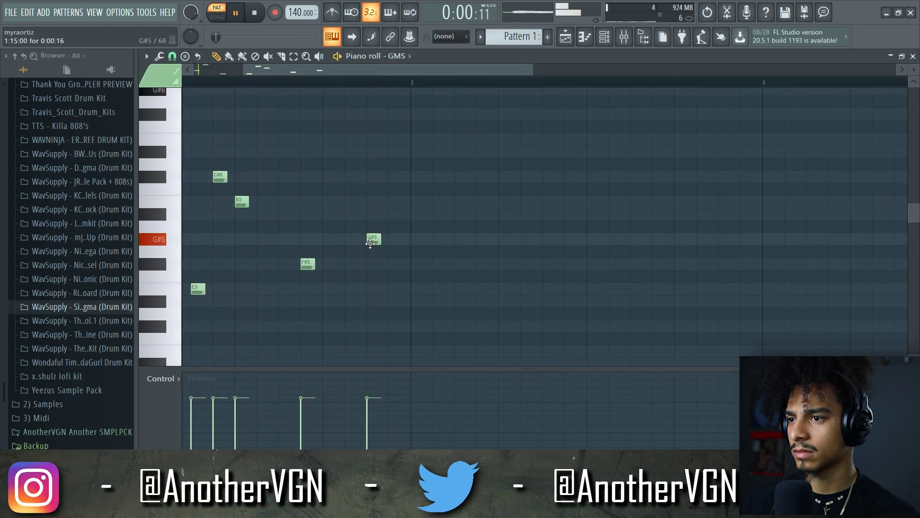
scroll(274, 86, down, 3)
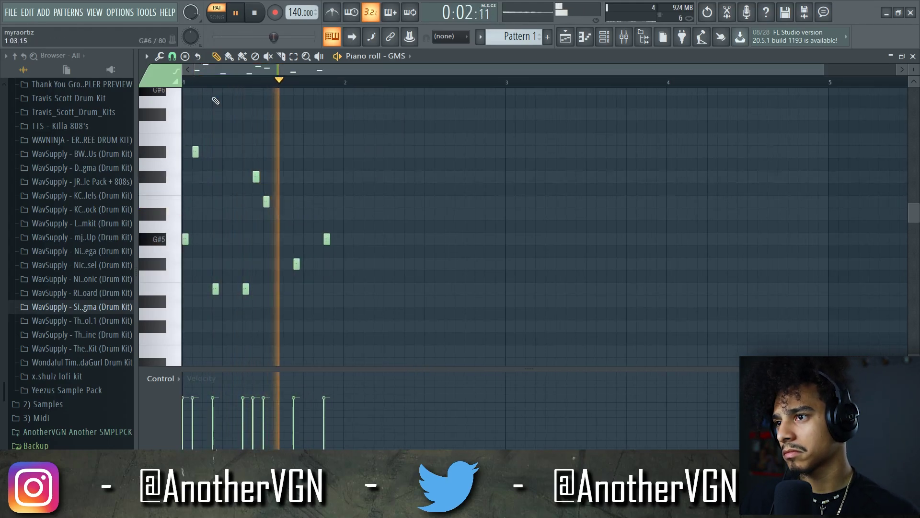
scroll(239, 156, up, 2)
Step: Add F#6, E6 and D#6 notes to the upper melody in bar 1 while the pattern plays
key(space)
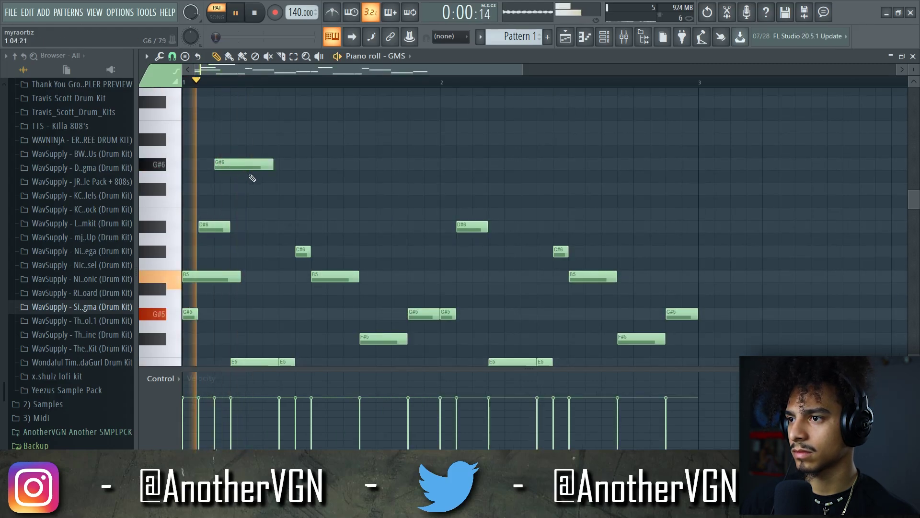
click(284, 189)
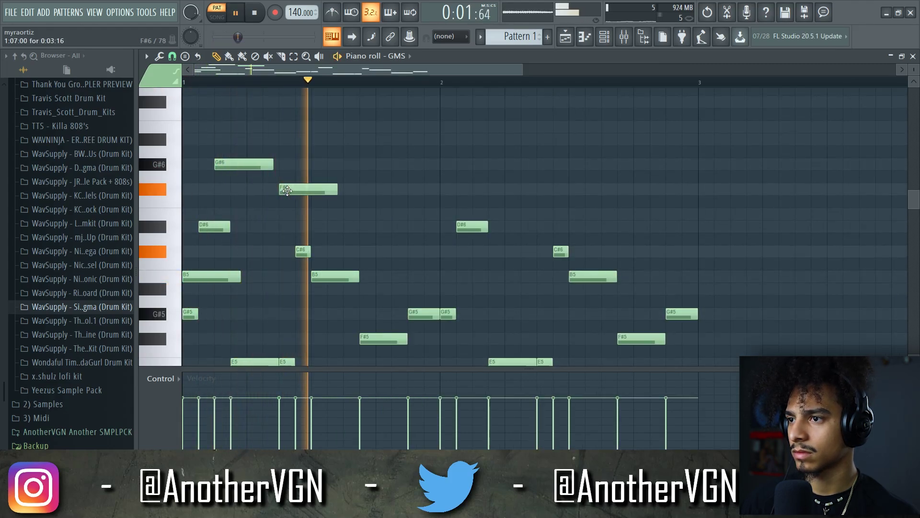
click(376, 213)
click(411, 226)
key(space)
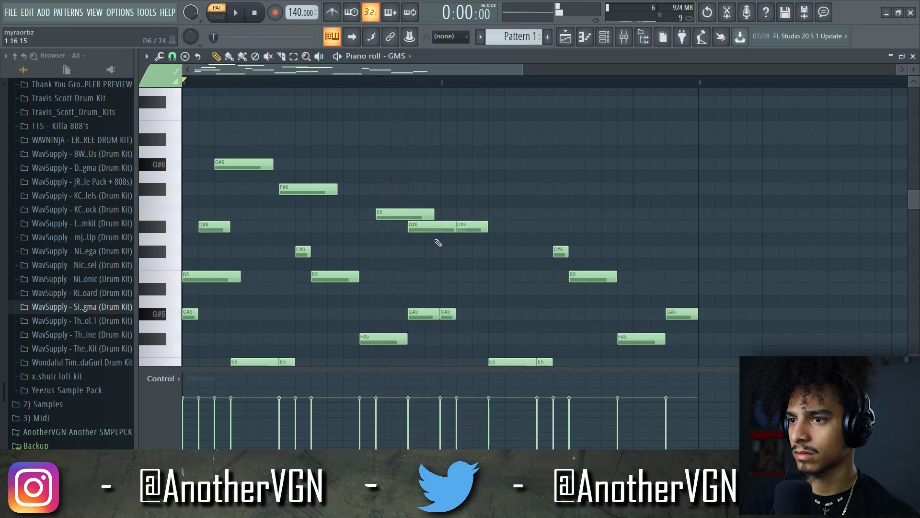
Step: Duplicate the four upper melody notes into bar 2, aligned as in bar 1, and trim the last one at bar 3
drag(438, 243, 223, 138)
drag(420, 240, 230, 123)
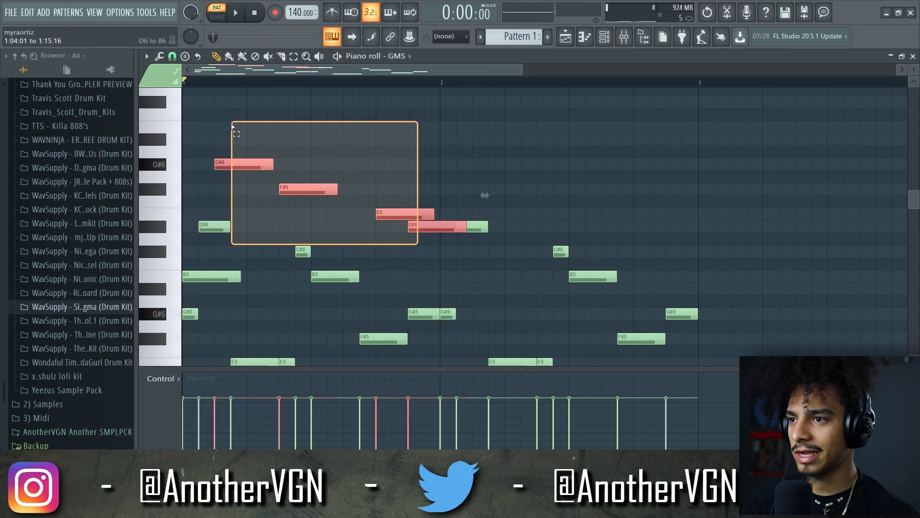
key(ctrl+b)
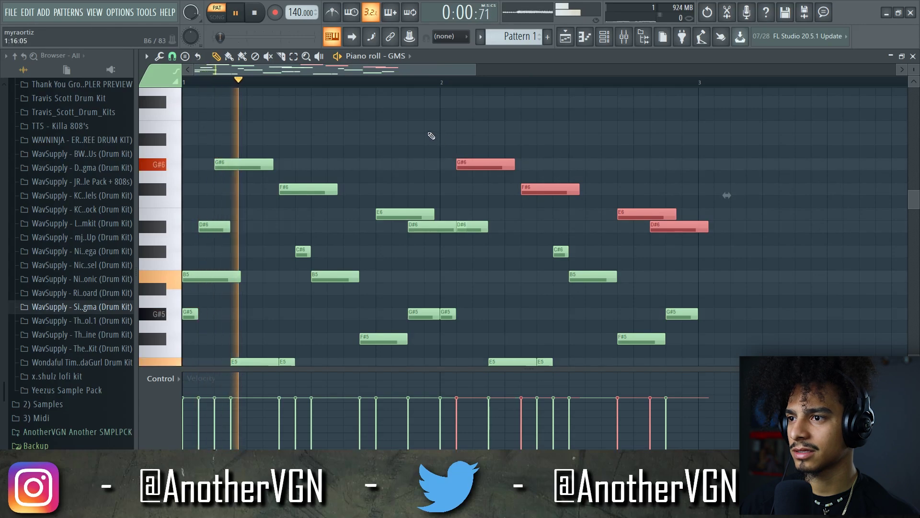
key(ctrl+d)
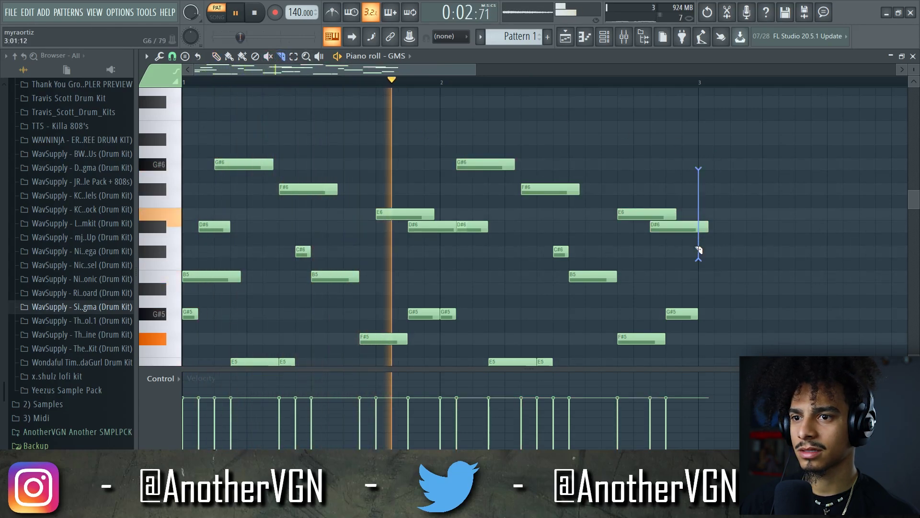
drag(708, 226, 488, 153)
key(space)
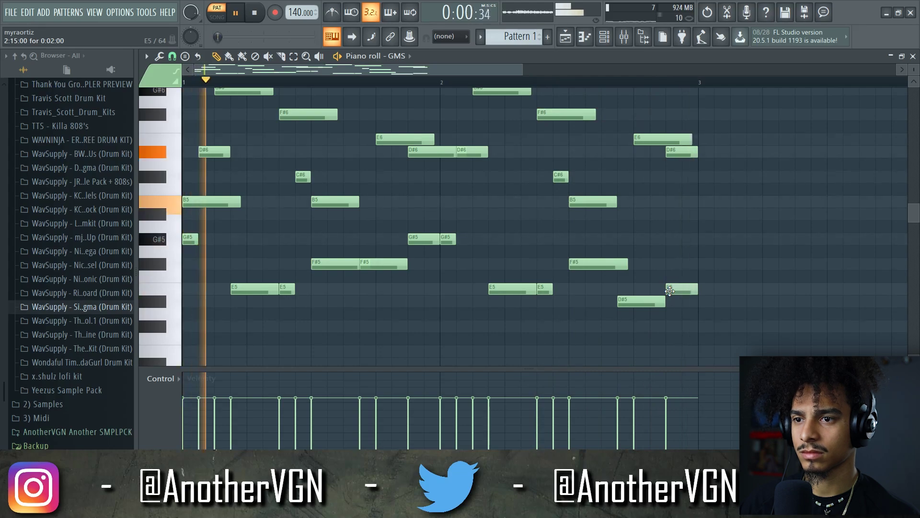
Step: Raise the last lower note of bar 2 to F#5 and listen to the change
drag(670, 291, 678, 264)
scroll(676, 225, up, 2)
key(space)
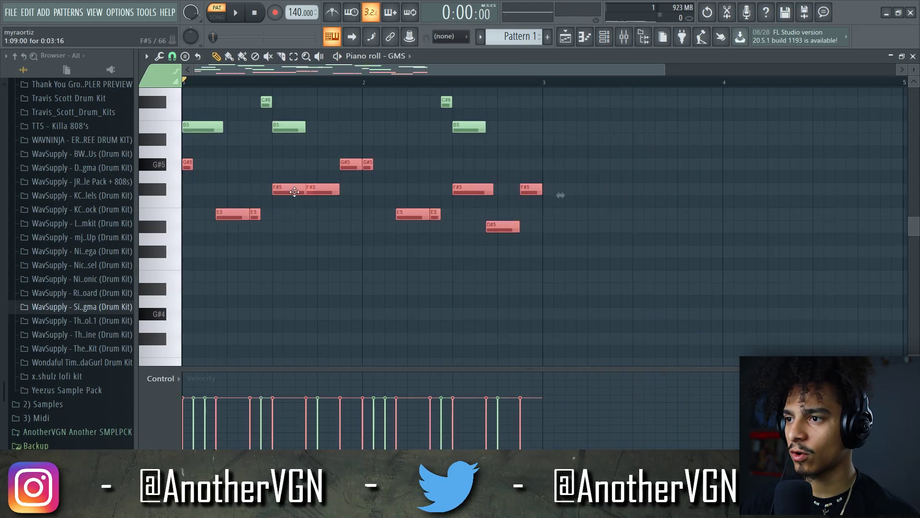
Step: Copy the selected lower notes one octave down and play the pattern
shift+drag(294, 191, 294, 341)
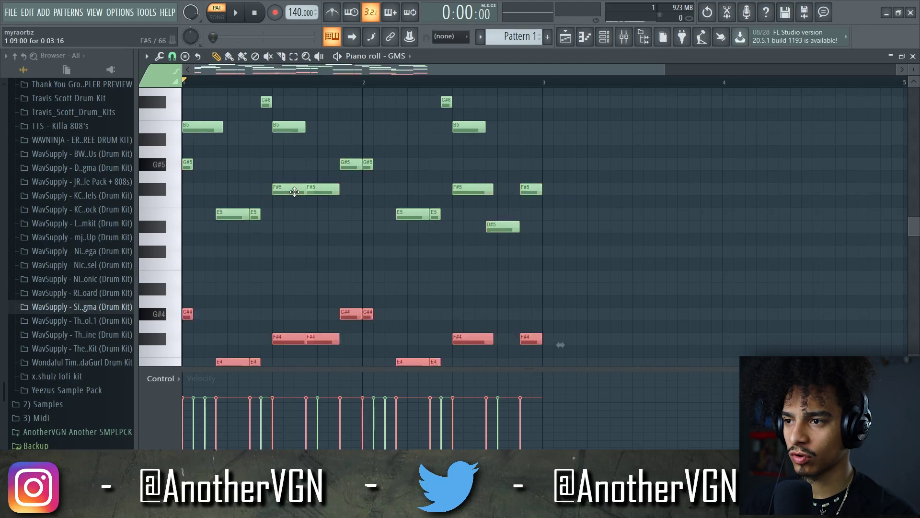
key(space)
scroll(325, 214, down, 1)
click(294, 214)
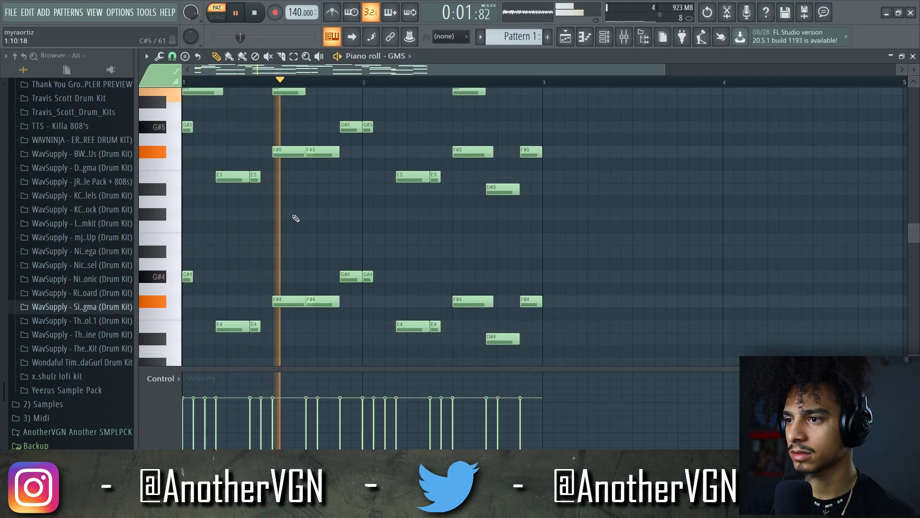
Step: Lower the last F# notes of bar 2 to E4 and E5 in both octaves
scroll(296, 218, down, 1)
scroll(350, 194, down, 1)
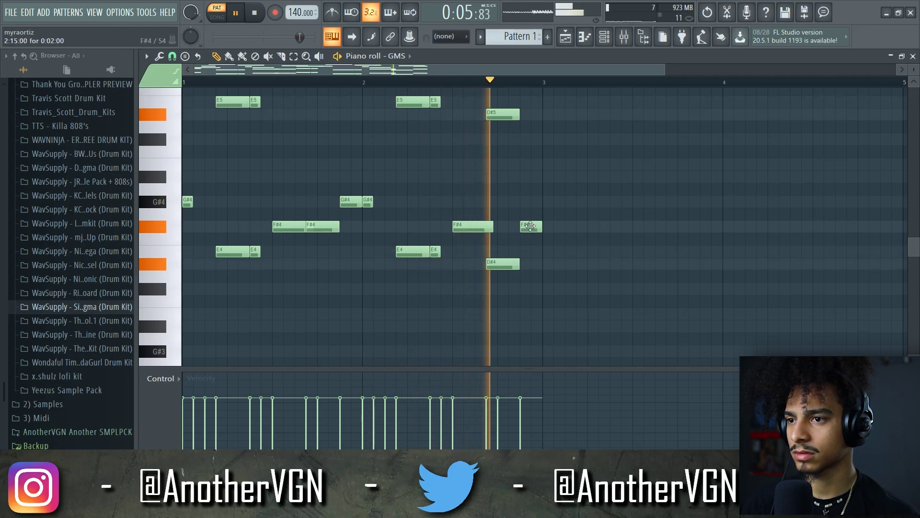
drag(532, 231, 532, 257)
scroll(530, 256, up, 3)
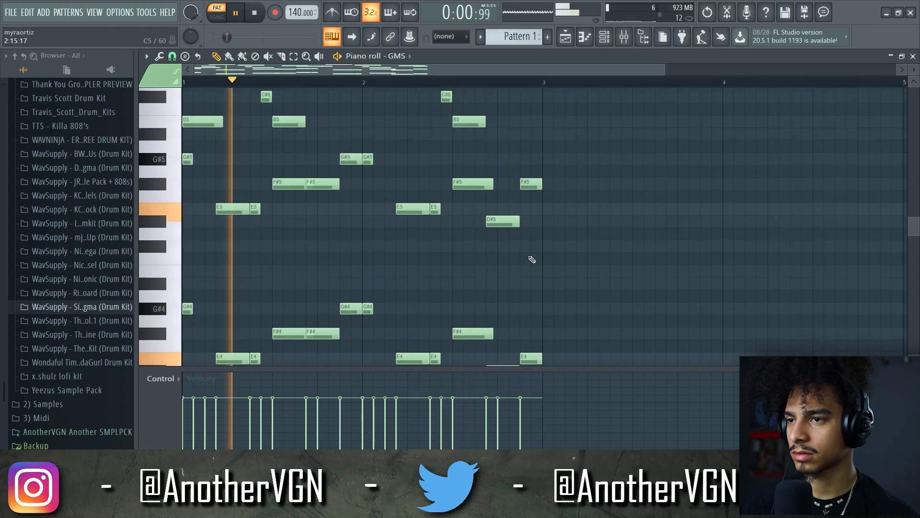
drag(530, 194, 531, 219)
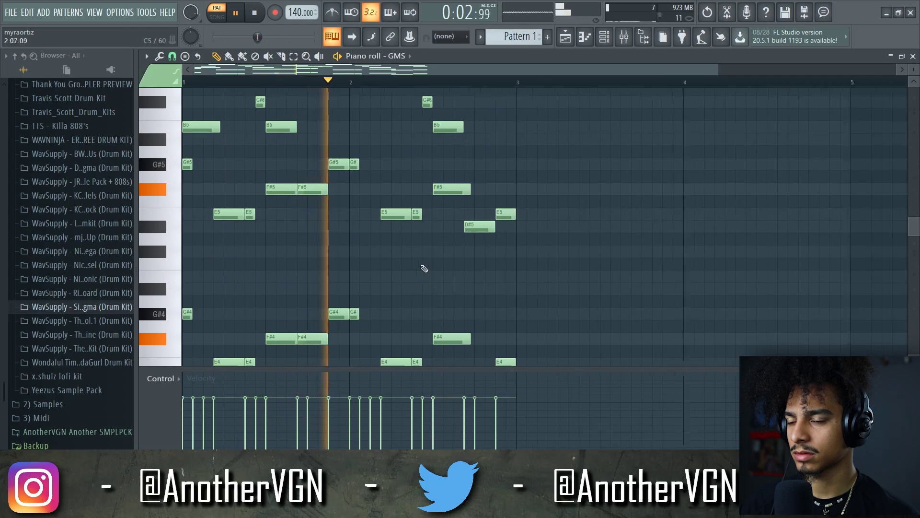
Step: Play back the four-bar melody in the piano roll from the beginning
ctrl+scroll(360, 257, down, 1)
scroll(360, 244, down, 2)
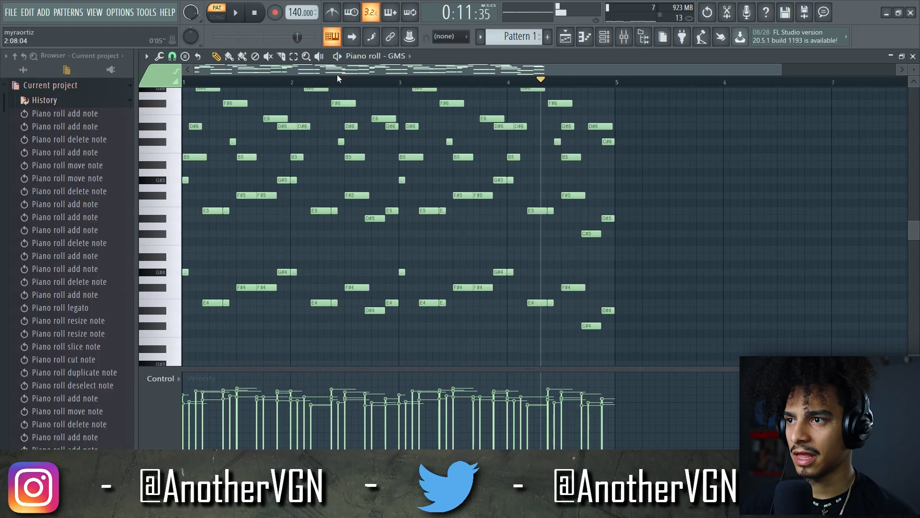
key(space)
ctrl+scroll(271, 193, up, 1)
scroll(299, 250, up, 2)
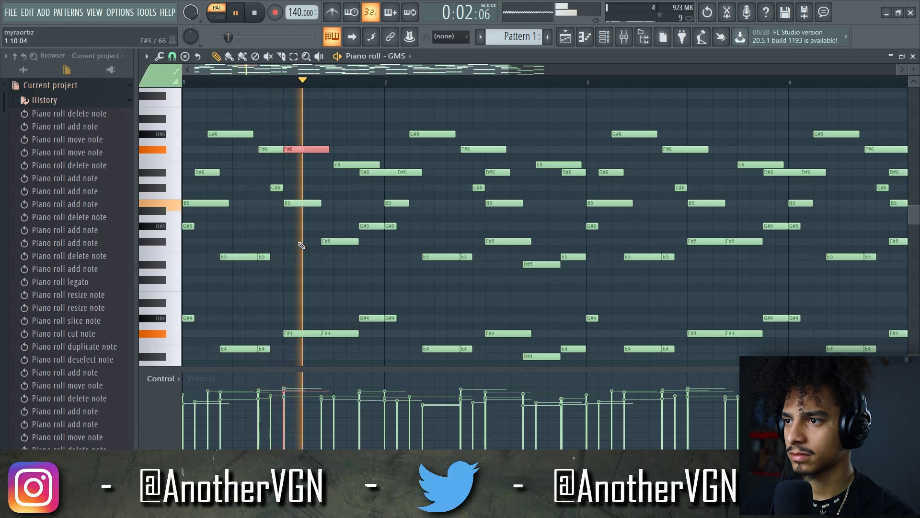
Step: Raise the first F#5 note of bar 3 to F#6 and the short E5 note of bar 4 to E6
click(569, 255)
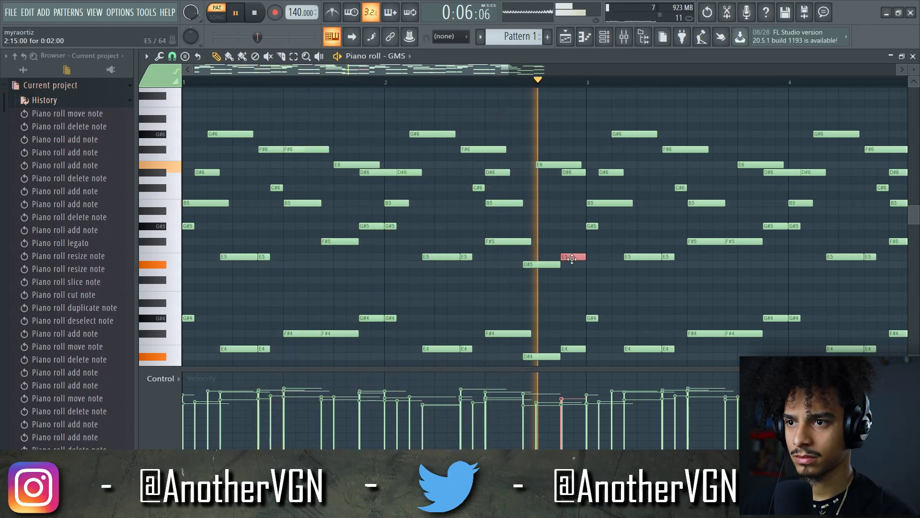
click(713, 241)
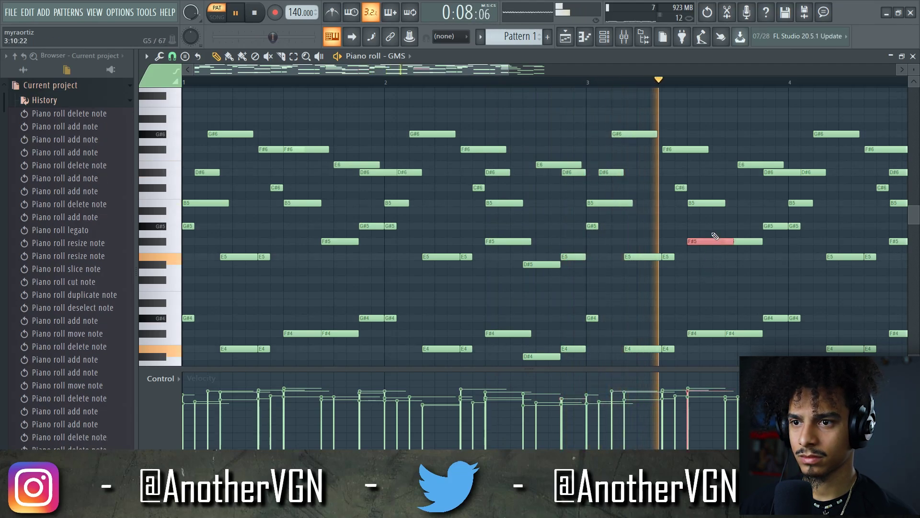
key(ctrl+Up)
key(ctrl+d)
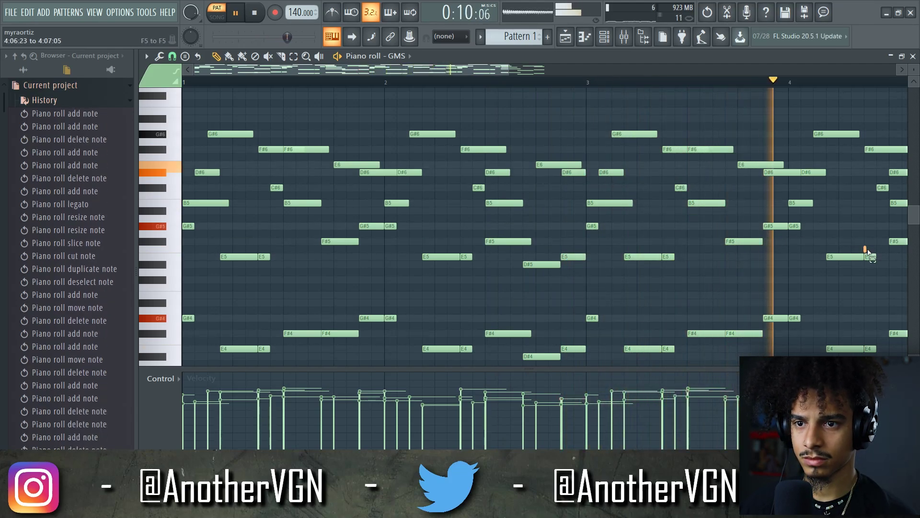
key(ctrl+Up)
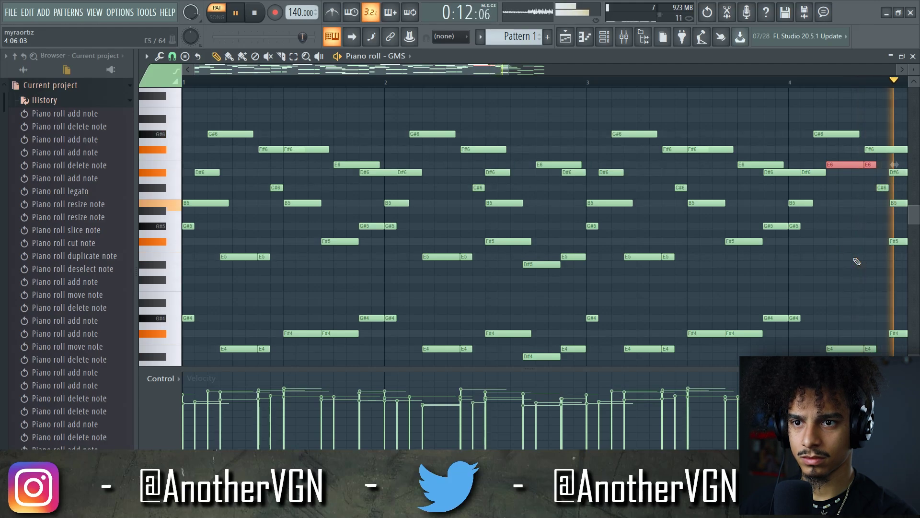
key(ctrl+Down)
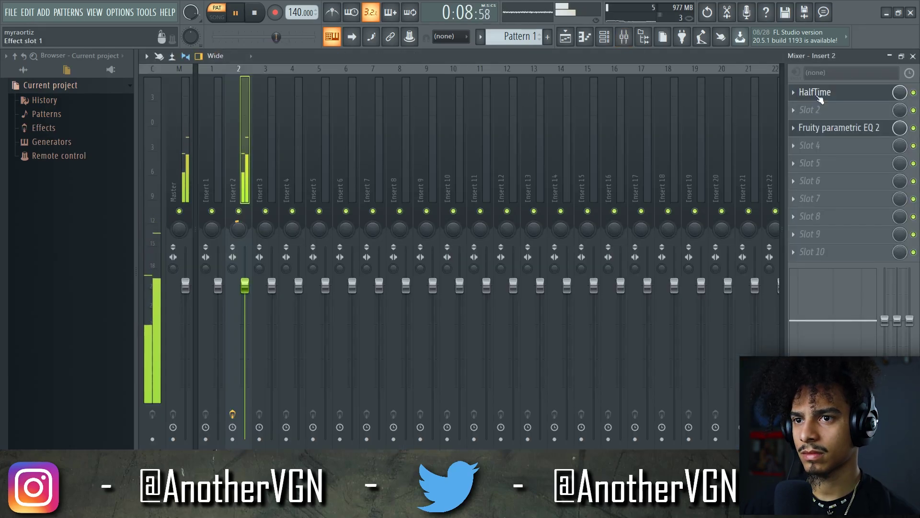
Step: Add Fruity Reeverb 2 to effect slot 2 of mixer track Insert 2 and listen to the melody with it
key(space)
click(810, 111)
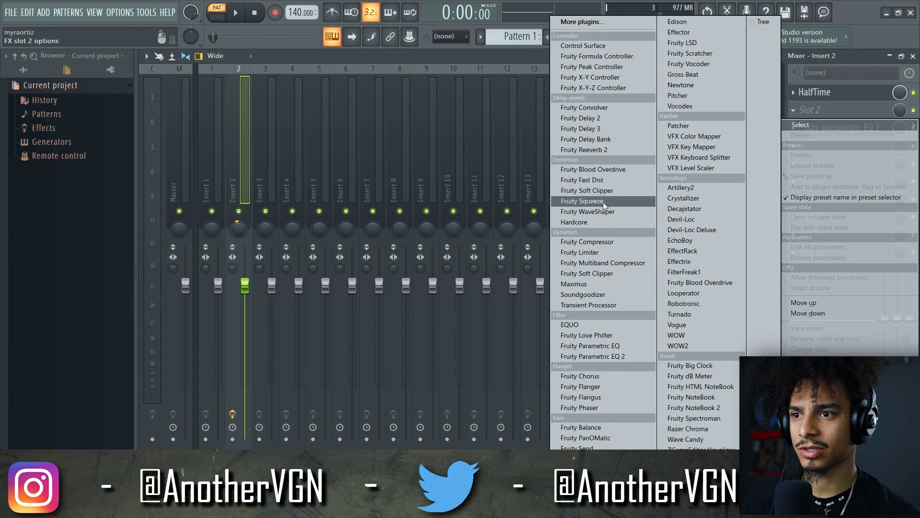
click(592, 149)
key(space)
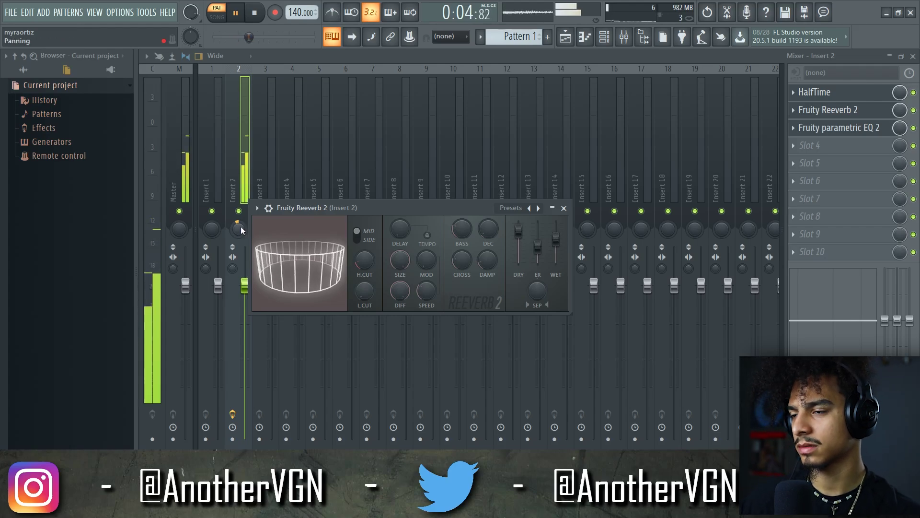
key(Escape)
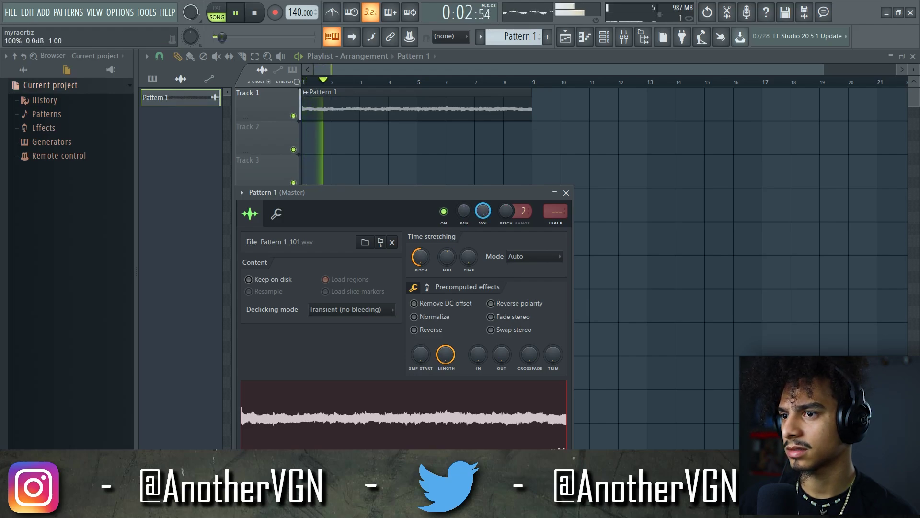
Step: Set the time stretching mode of the Pattern 1 audio clip to Stretch and move its settings window aside
click(532, 256)
click(536, 288)
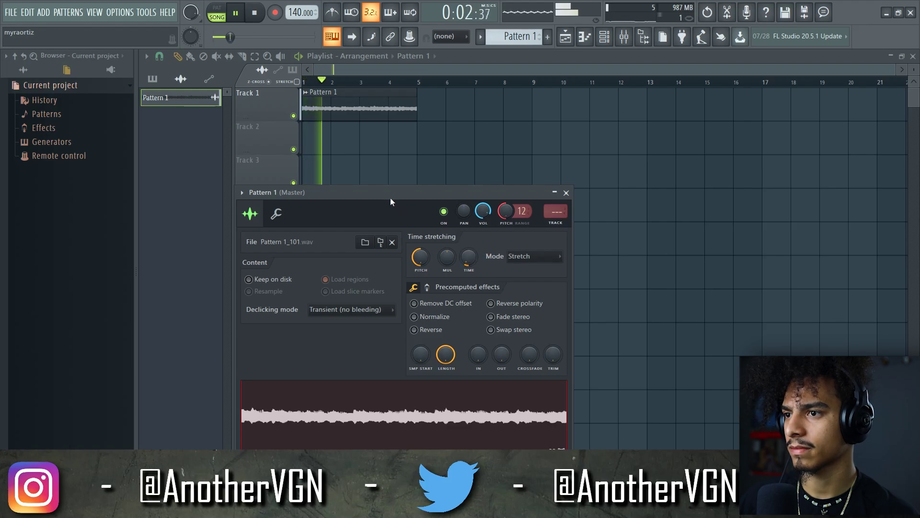
drag(391, 194, 551, 159)
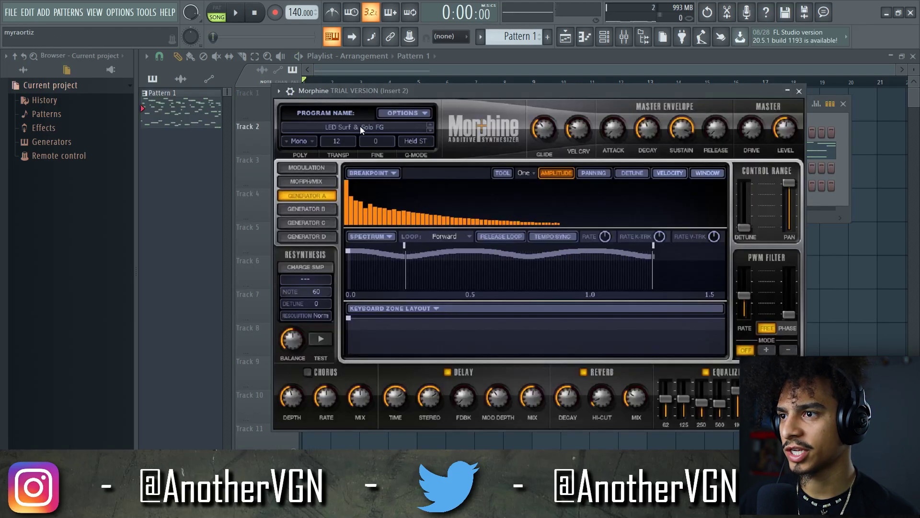
Step: Load the SYN Kasio Flute NUC preset from Morphine's Synthetic bank
click(360, 126)
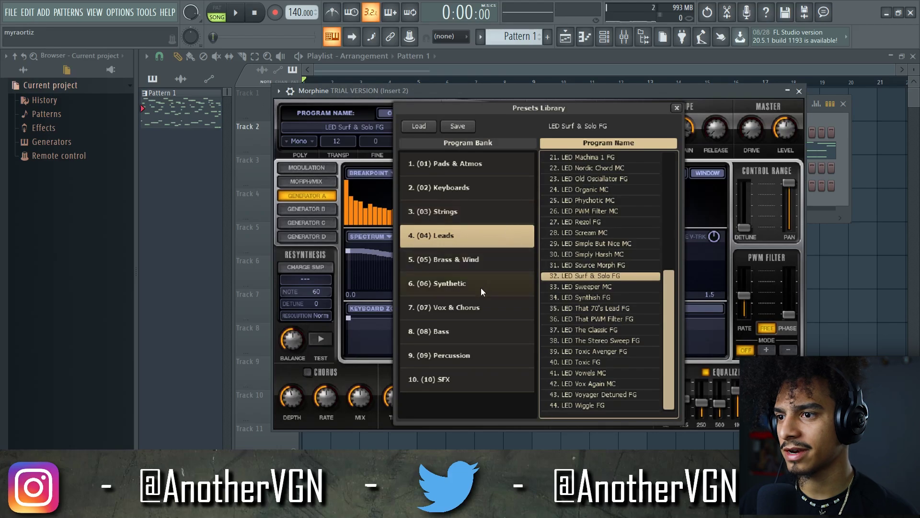
click(378, 127)
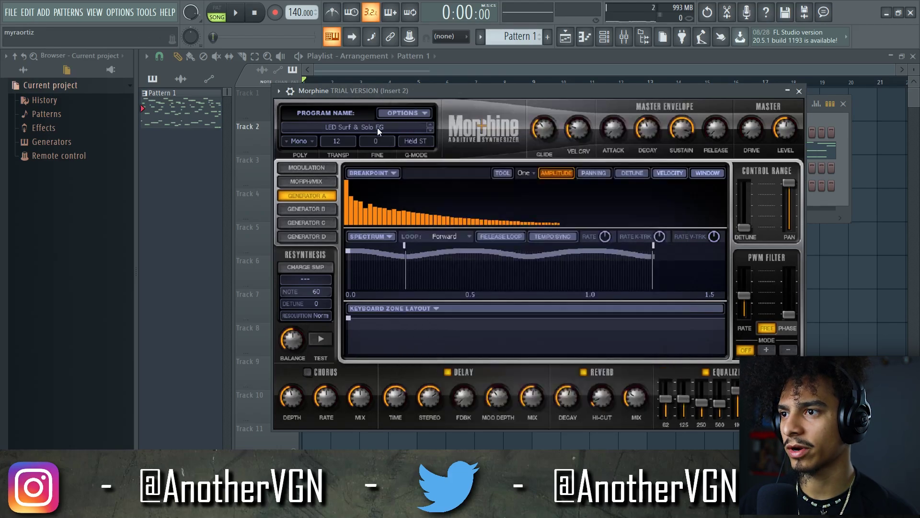
click(378, 127)
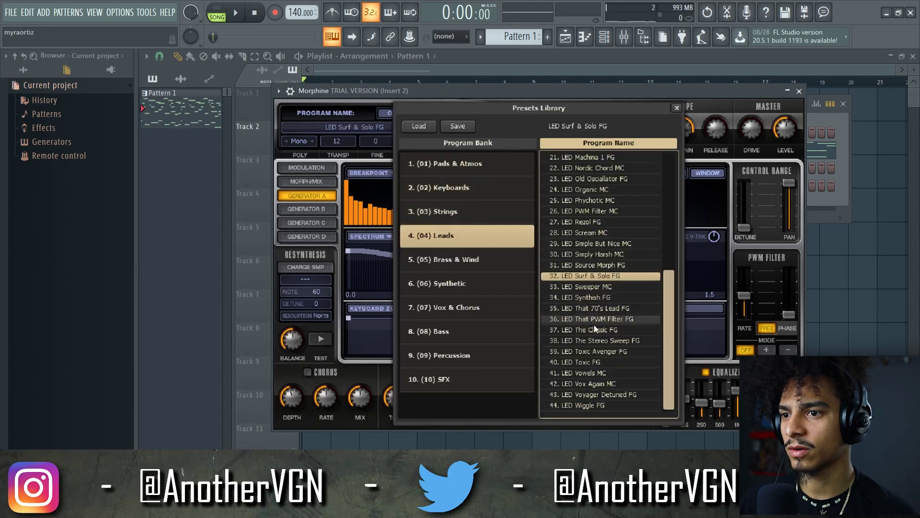
click(444, 283)
click(600, 266)
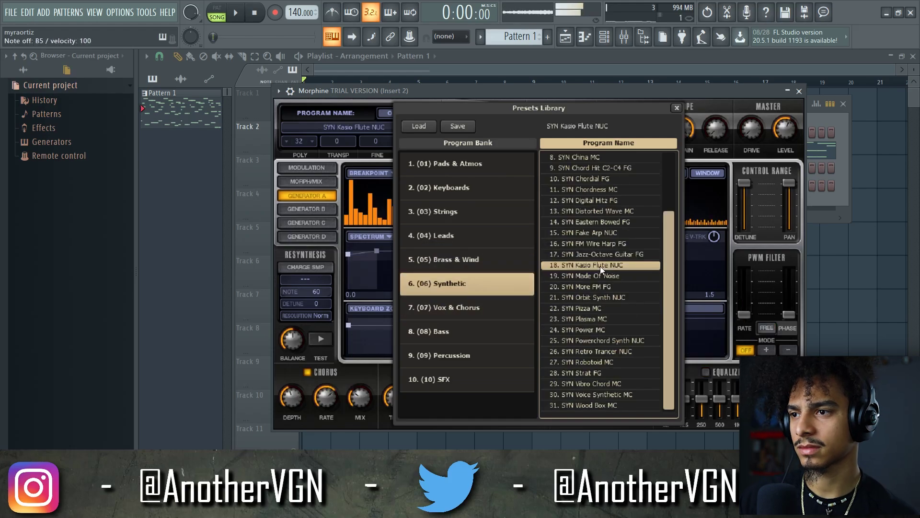
Step: Close Morphine and play the melody in its piano roll with the chosen sound
click(800, 91)
key(F7)
key(space)
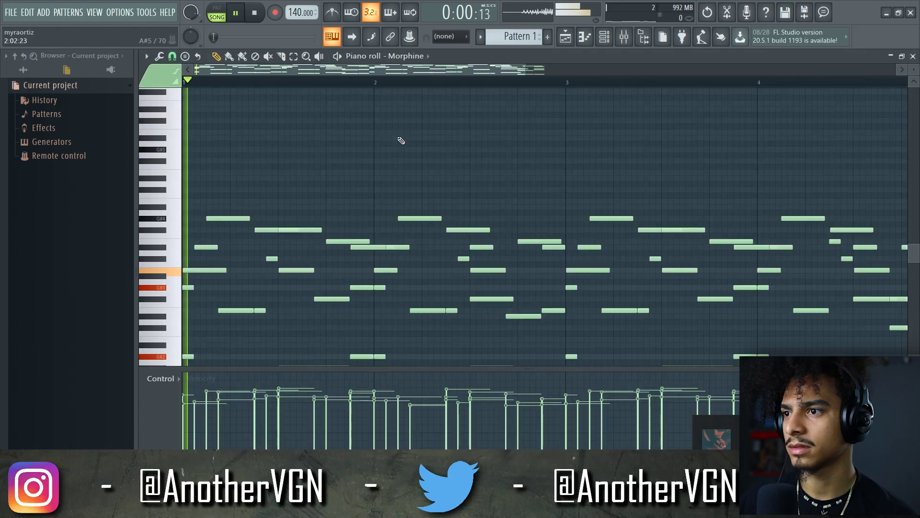
key(F9)
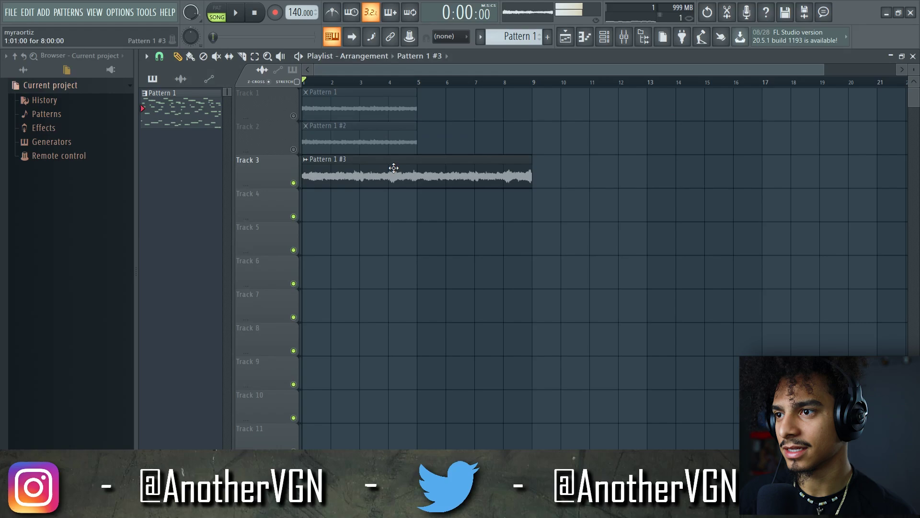
Step: Open the Pattern 1 #3 audio clip's settings and set its time stretching mode to Stretch
double_click(394, 167)
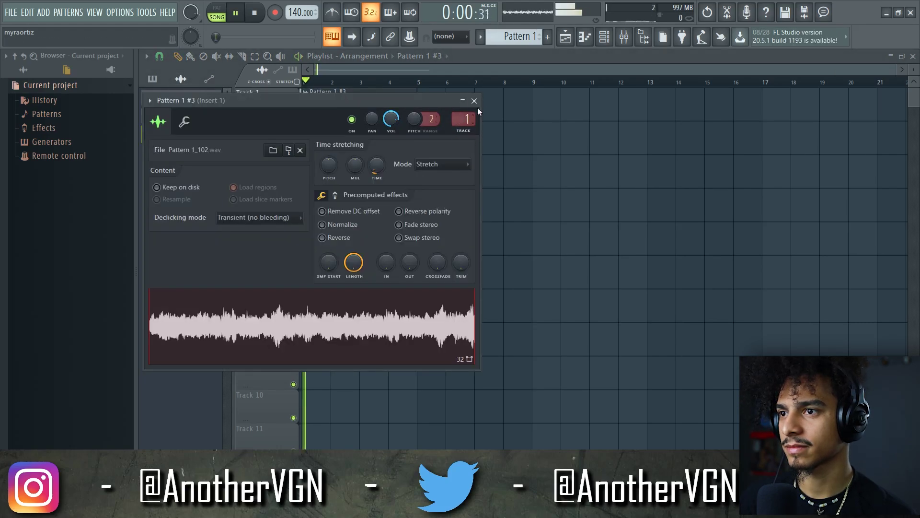
drag(443, 105, 684, 150)
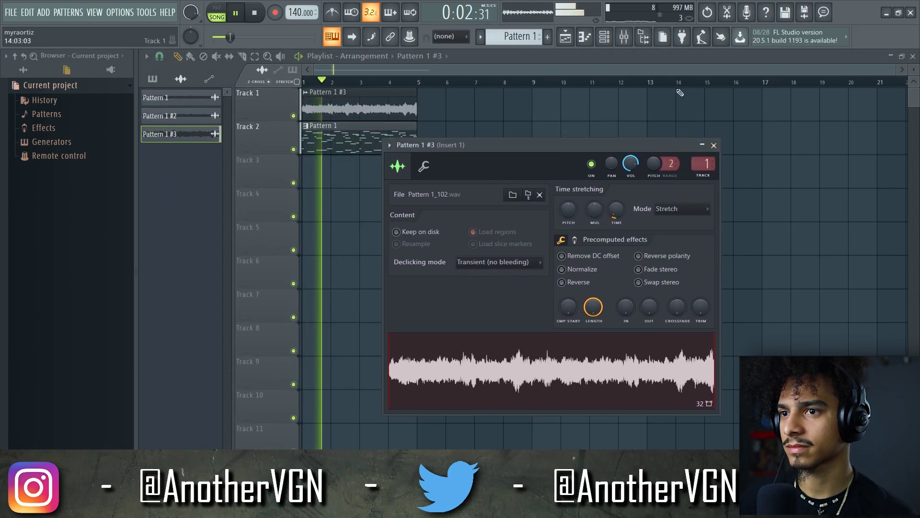
Step: Replace the Morphine instrument in the channel rack with Sytrus
click(605, 38)
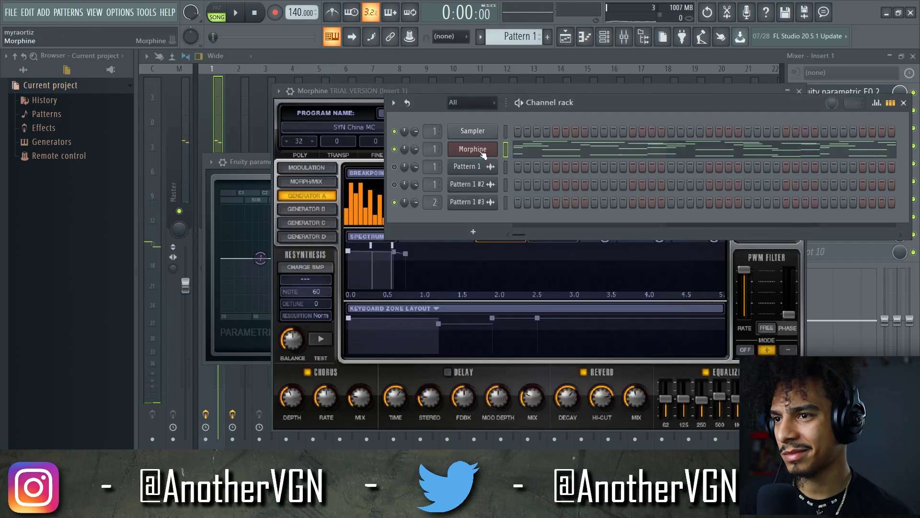
right_click(483, 153)
mouse_move(536, 233)
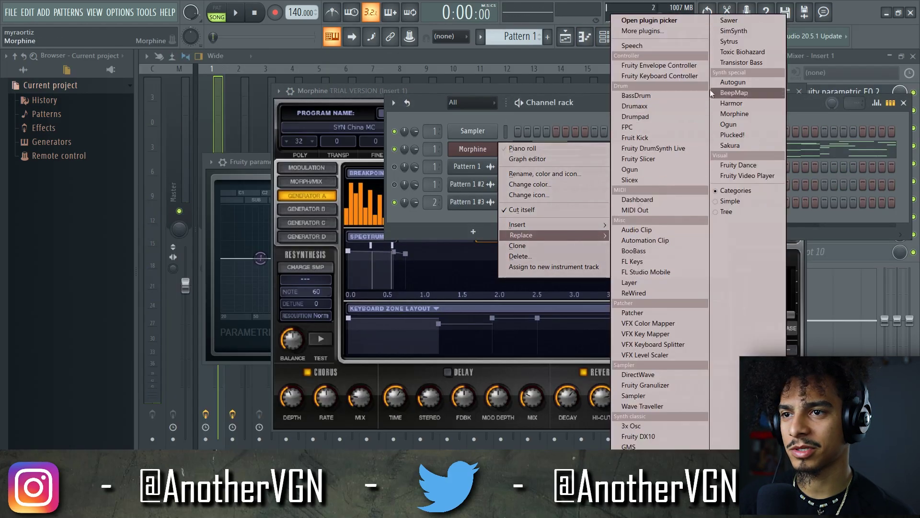
click(741, 39)
Step: Load the Bird tweet preset from the FX category in Sytrus
click(279, 90)
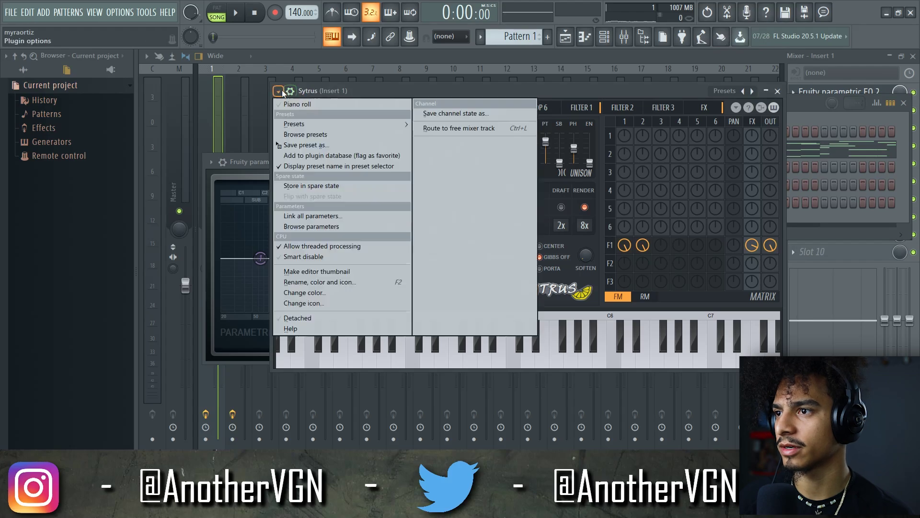
mouse_move(290, 102)
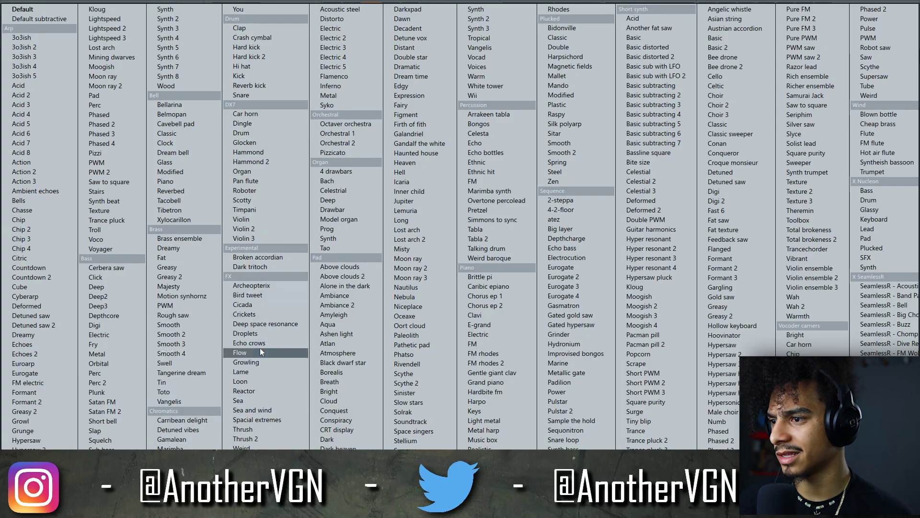
click(250, 298)
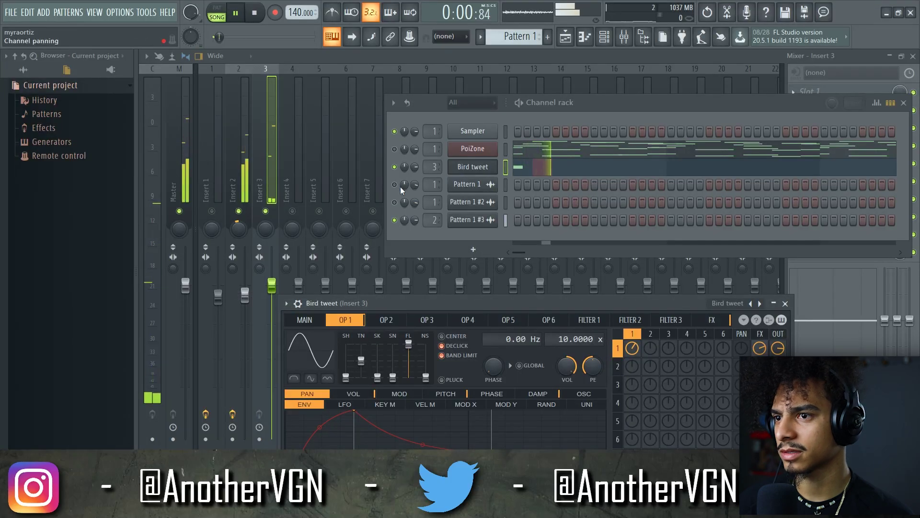
Step: Draw a G#2 note one bar long at the start of bar 1 in the Bird tweet channel's piano roll
key(F9)
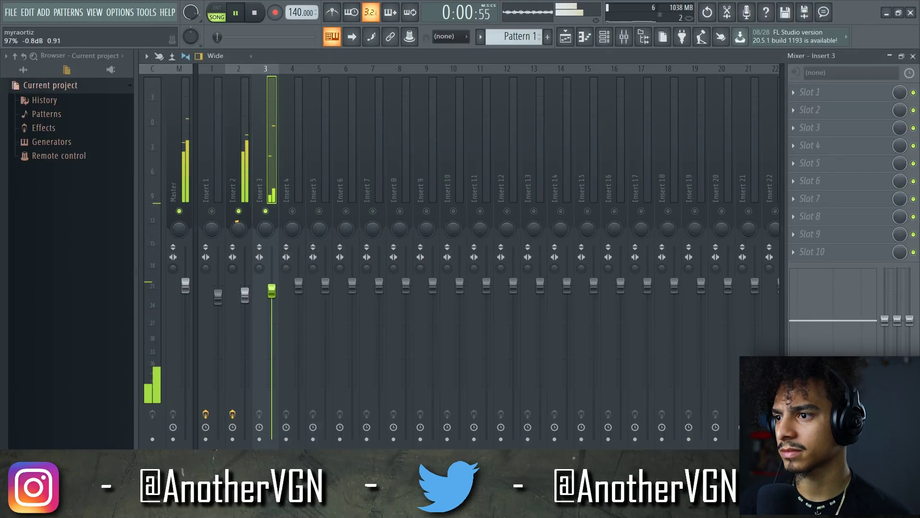
click(584, 37)
key(space)
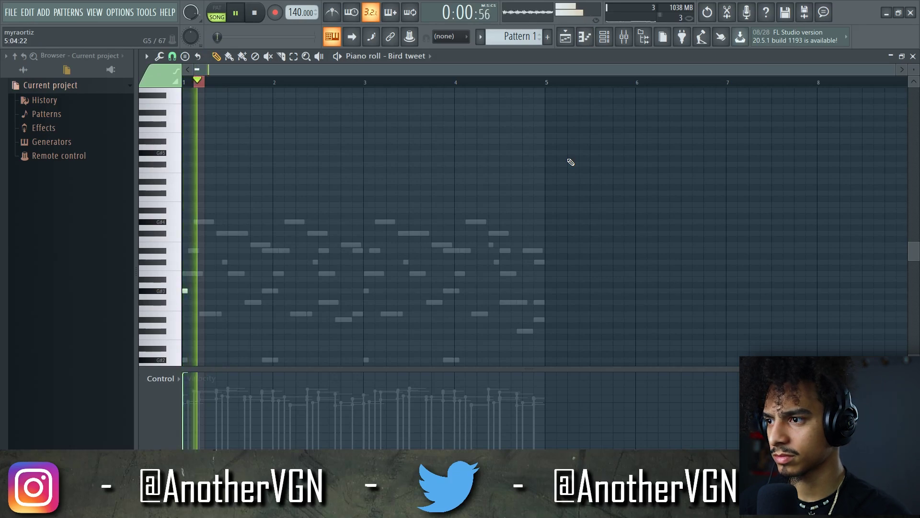
scroll(212, 261, down, 1)
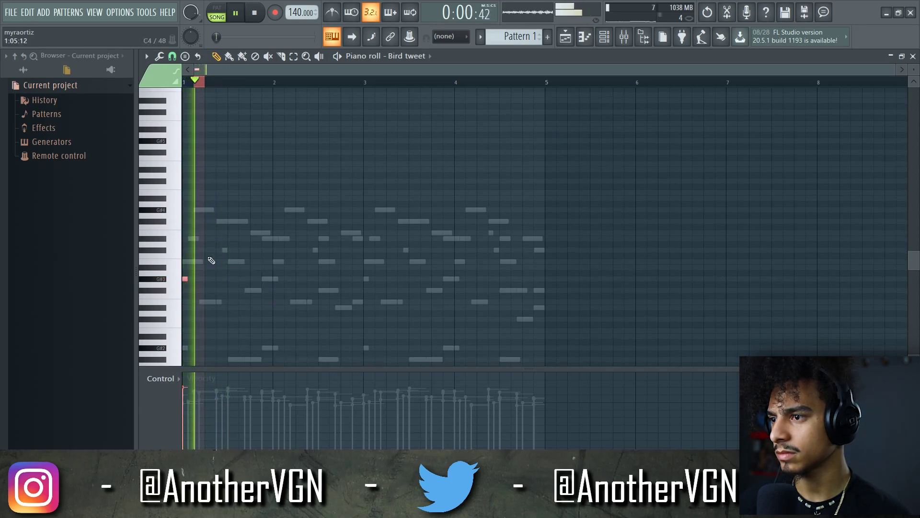
scroll(212, 260, down, 2)
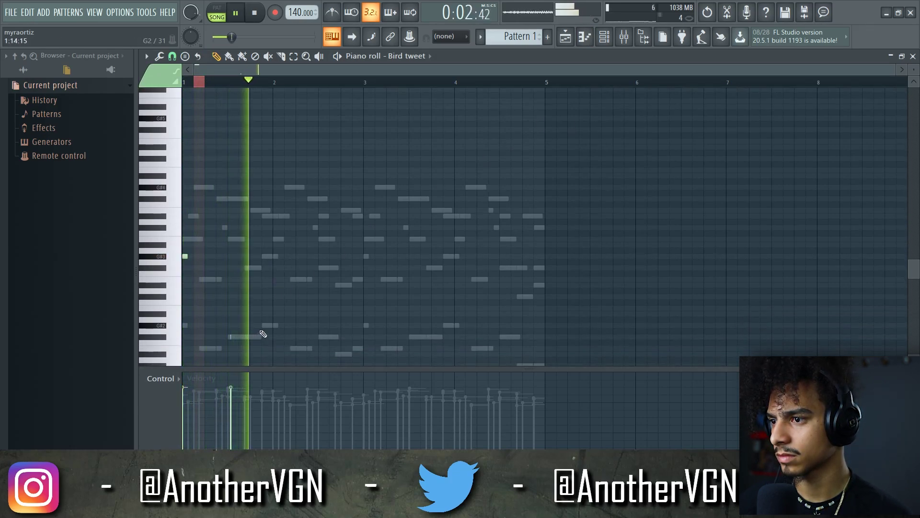
scroll(183, 212, up, 3)
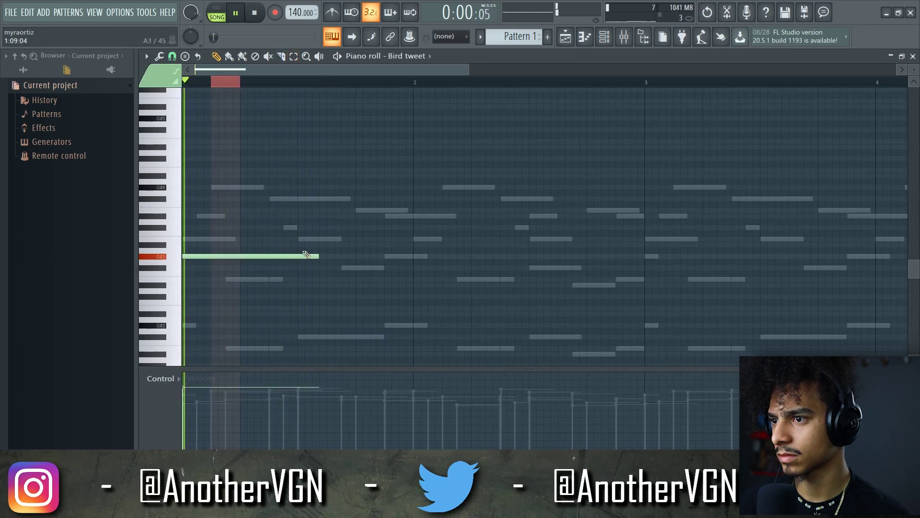
drag(319, 261, 409, 261)
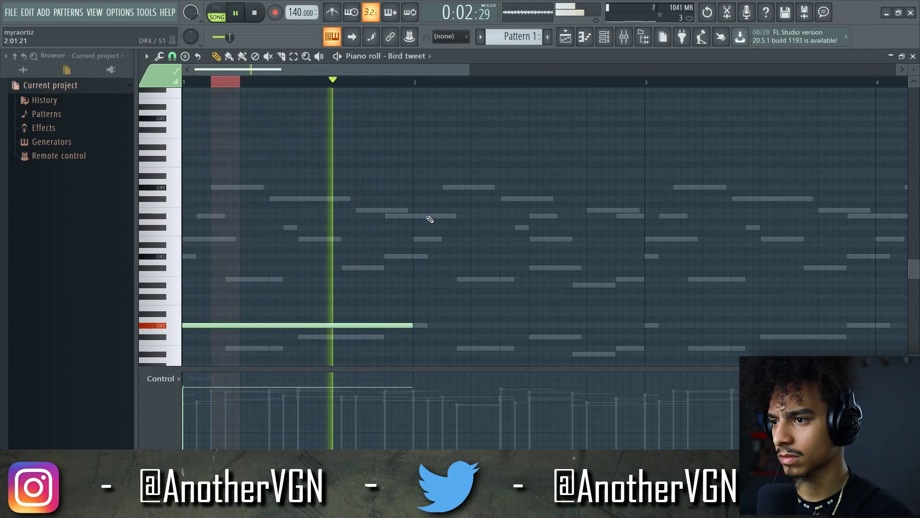
Step: Shorten the G#2 note at the start of bar 1 to three steps while playing the song
scroll(427, 217, down, 3)
right_click(224, 274)
key(space)
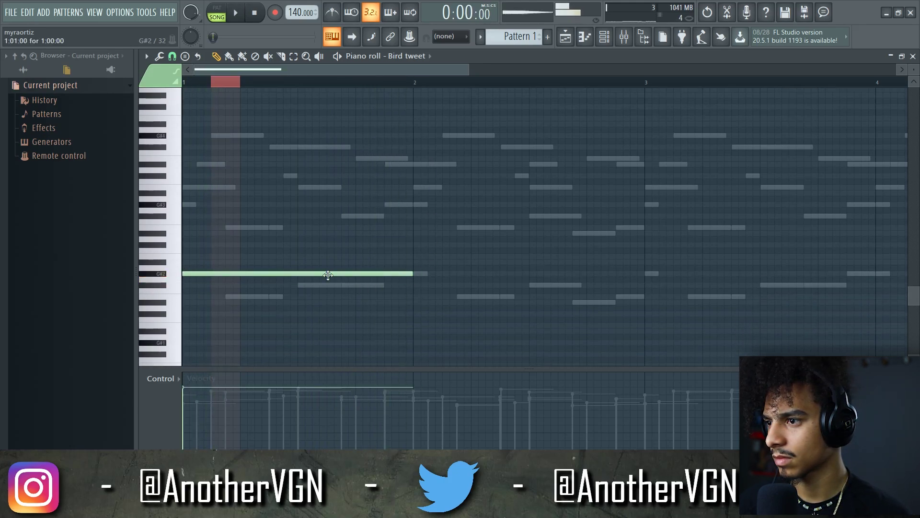
key(space)
drag(328, 274, 224, 273)
Step: Add a two-step E2 note followed directly by a two-step F#2 note in the middle of bar 1
click(273, 297)
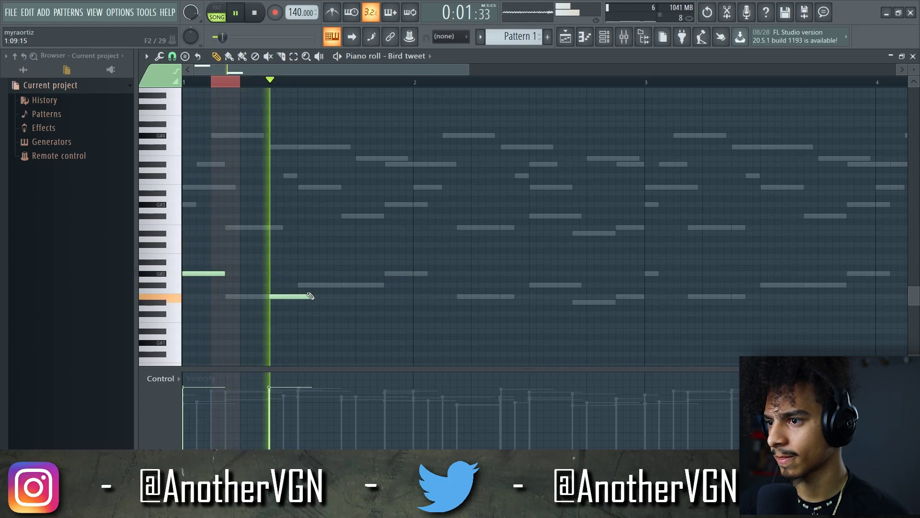
drag(311, 297, 298, 297)
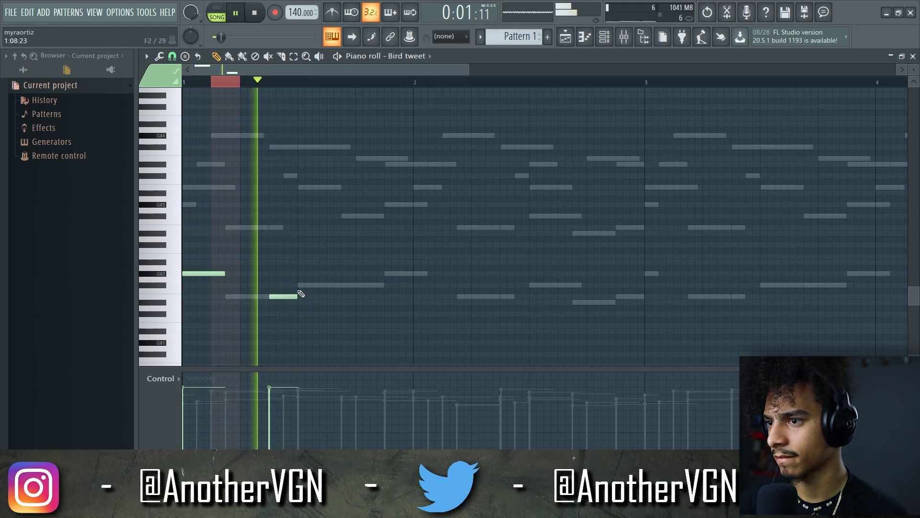
click(301, 285)
Step: Place two-step G#2 notes at the end of bar 1 and the start of bar 2, and listen to the line
click(390, 268)
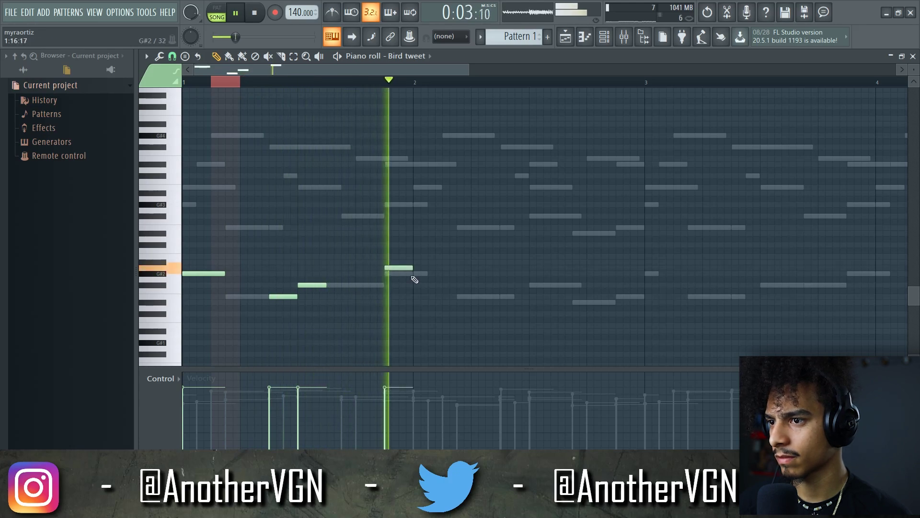
key(space)
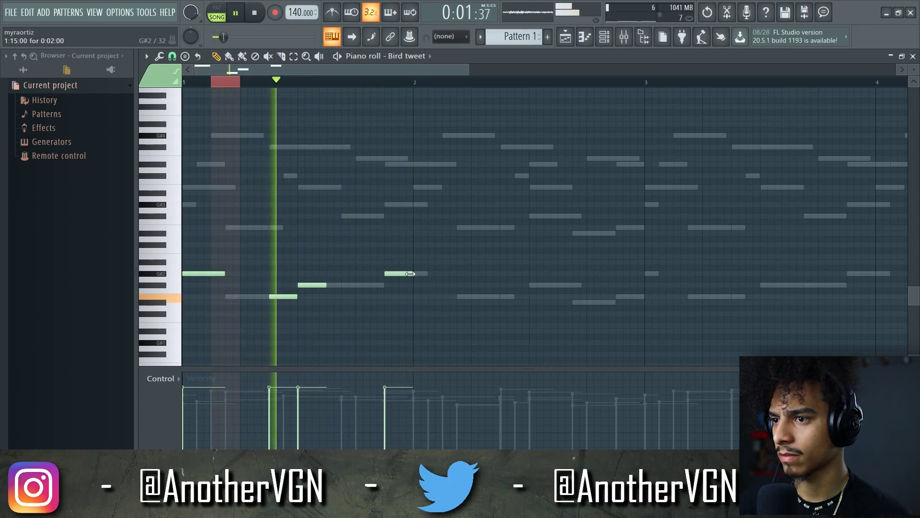
click(389, 273)
click(417, 274)
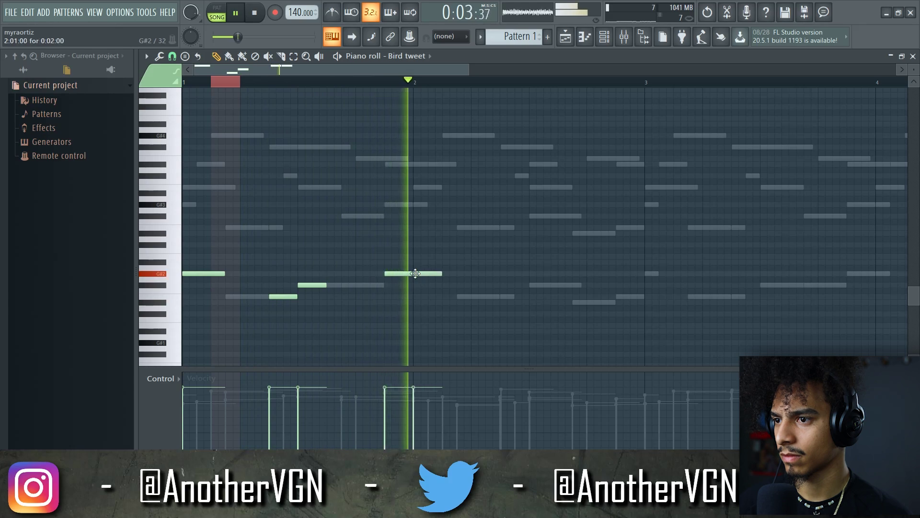
Step: Add two-step E2, D#2 and E2 notes at steps 7, 12 and 15 of bar 2 in the Bird tweet line
click(503, 296)
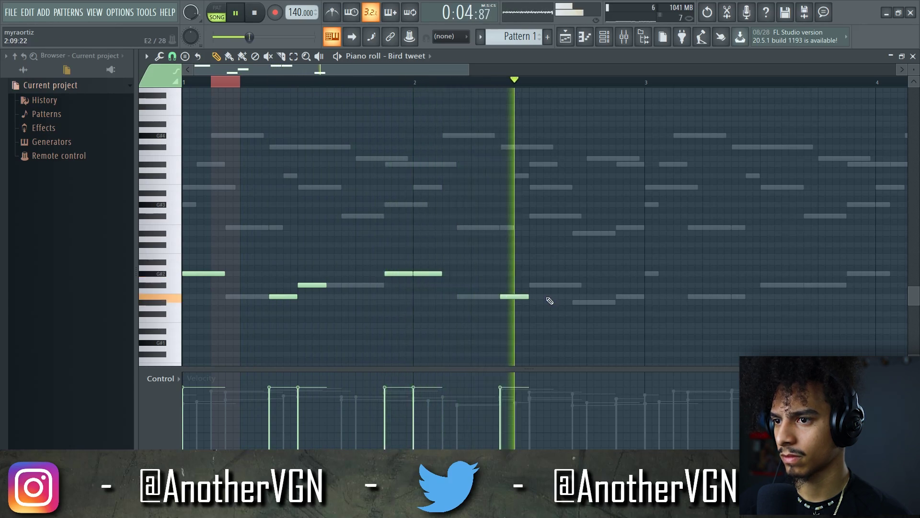
click(578, 302)
click(633, 296)
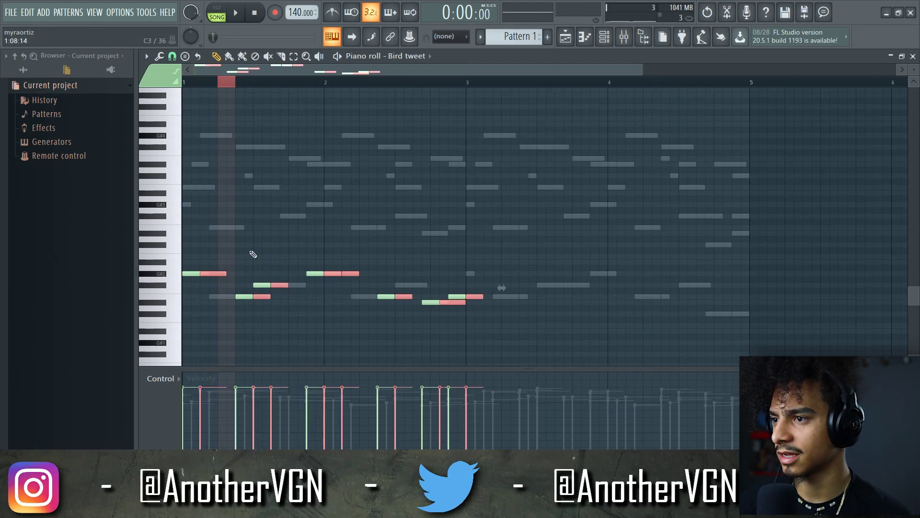
Step: Transpose all Bird tweet notes up one octave and play the result
key(ctrl+a)
key(ctrl+Up)
key(space)
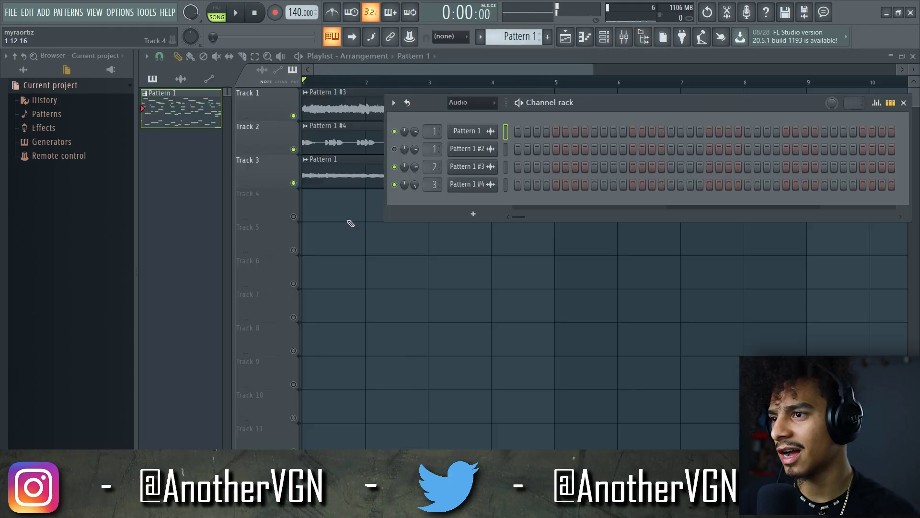
Step: Place the Pattern 1 clip at the start of playlist Track 4 with the track enabled
click(340, 216)
click(294, 216)
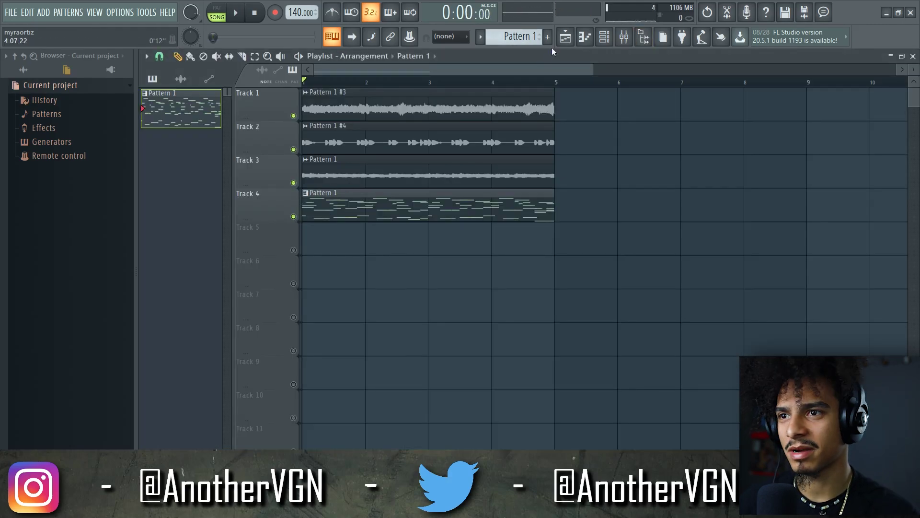
Step: Show all channels in the Channel rack and add VGN Dazed - Snap hits on steps 5 and 13
click(605, 37)
click(469, 115)
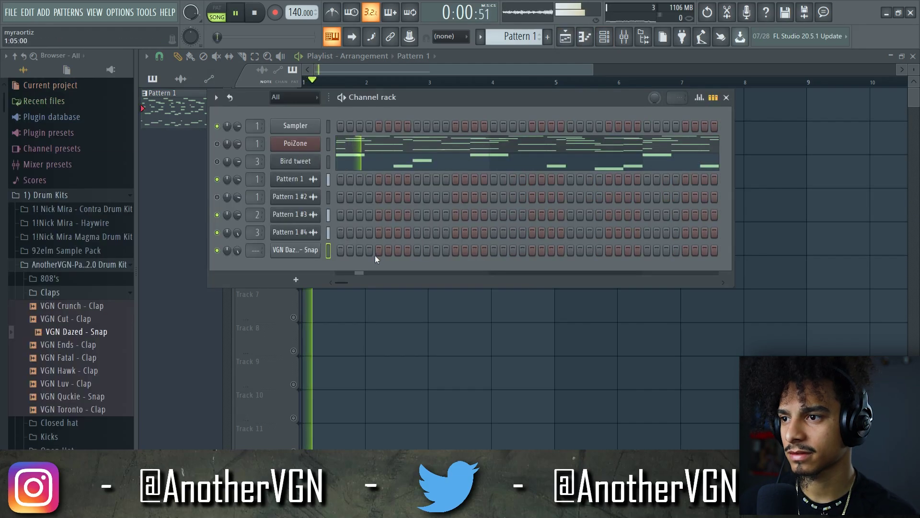
click(378, 253)
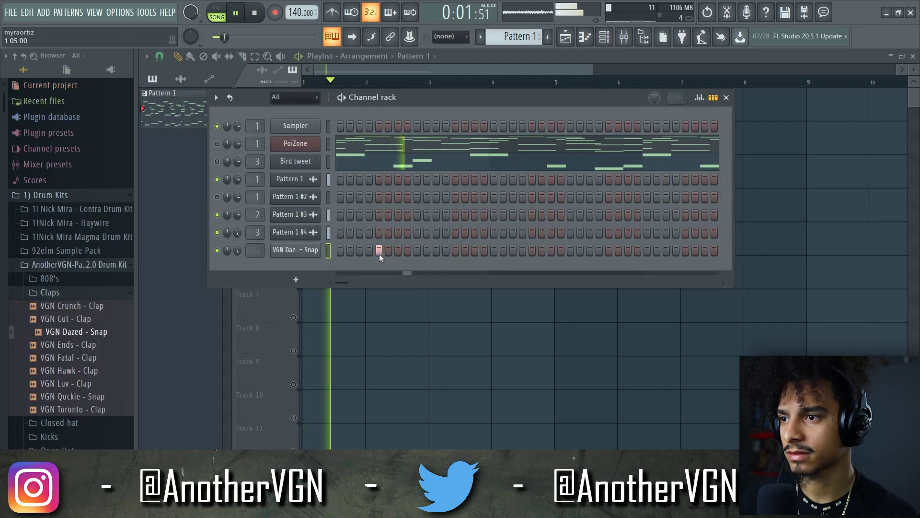
click(455, 251)
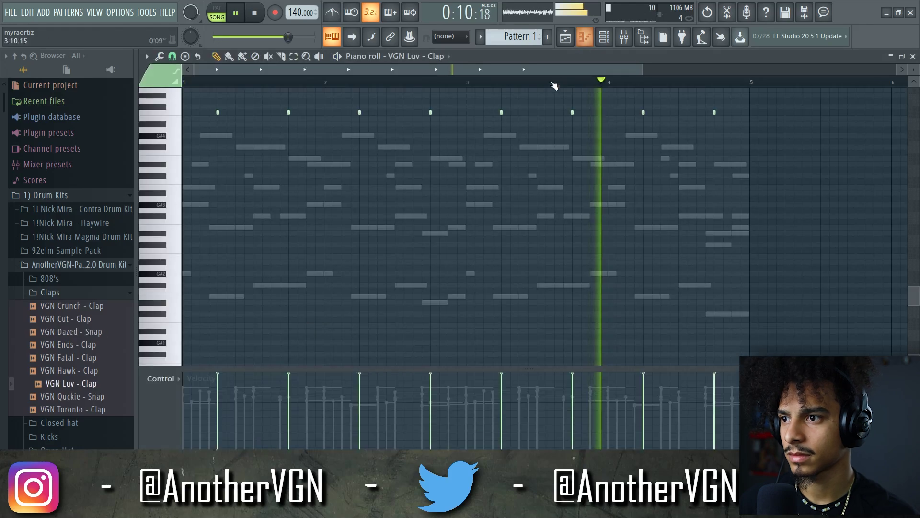
drag(761, 156, 270, 159)
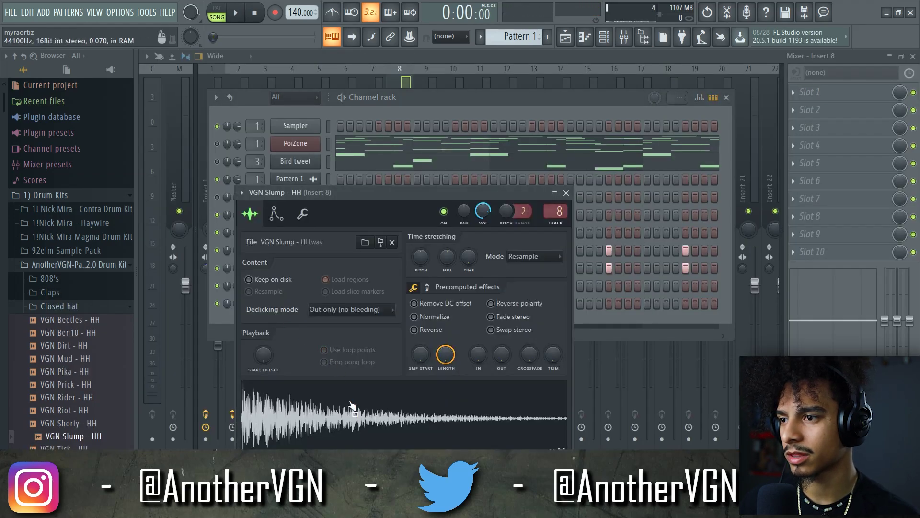
Step: In the VGN Slump - HH piano roll, delete the hi-hat hits near steps 7, 9, 13 and 15 of bar 1
click(584, 37)
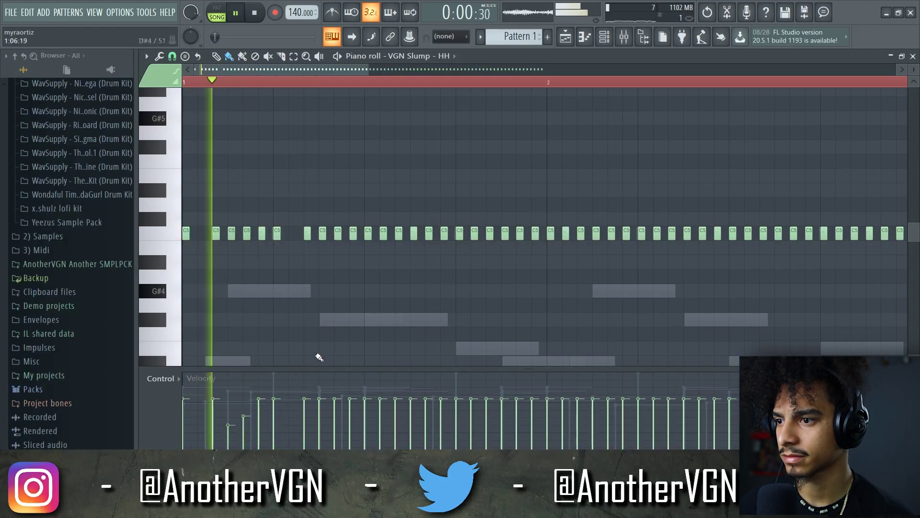
key(space)
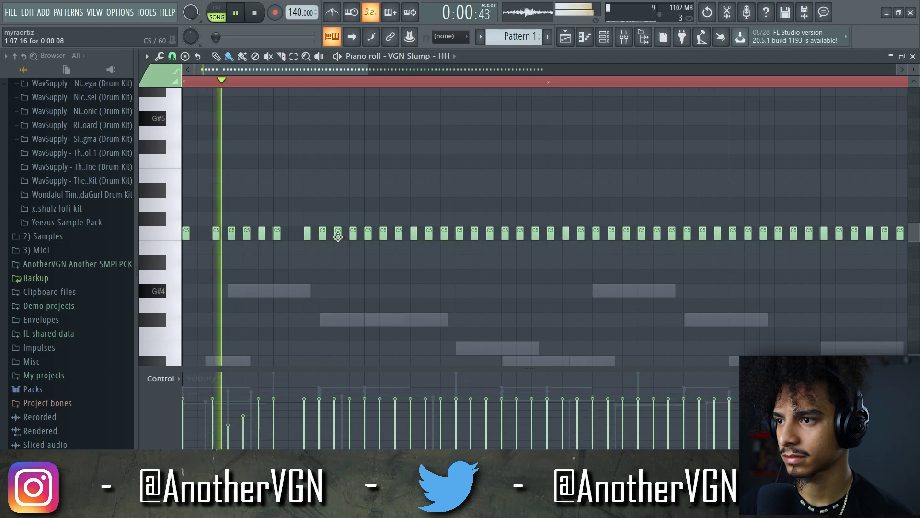
right_click(338, 233)
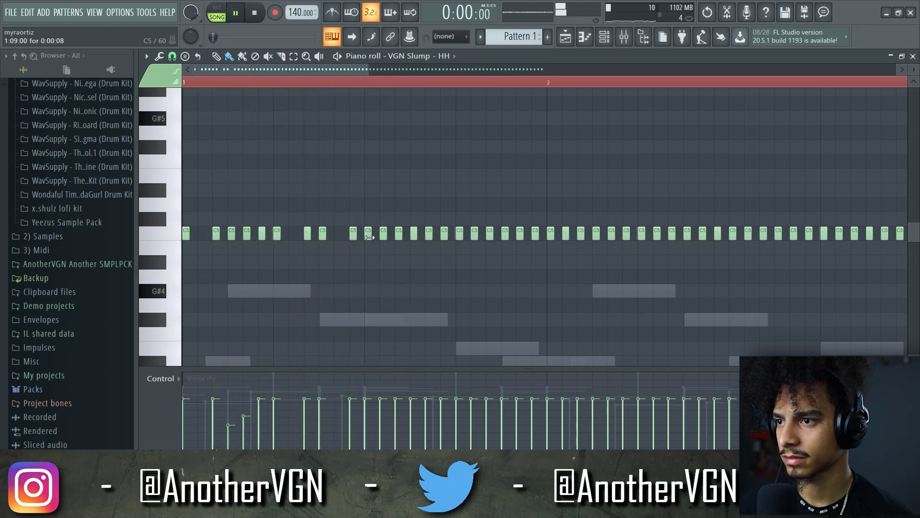
right_click(384, 233)
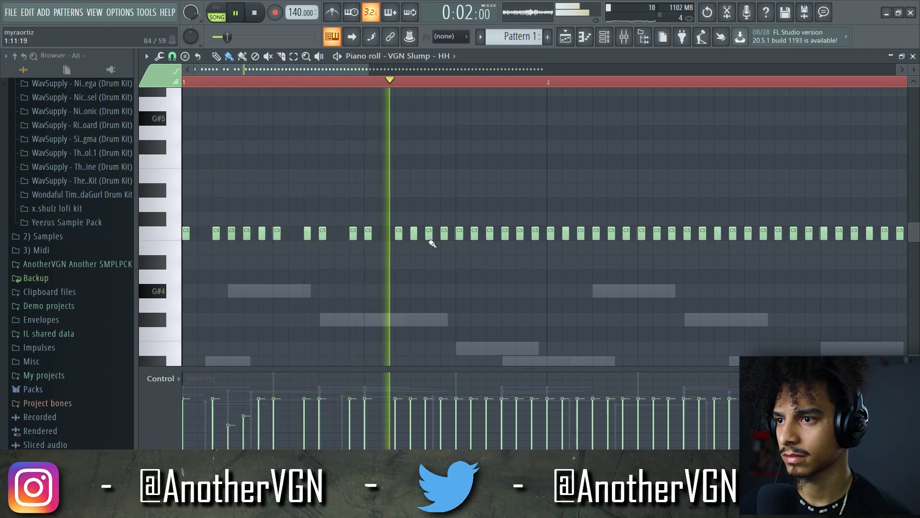
right_click(460, 234)
right_click(520, 233)
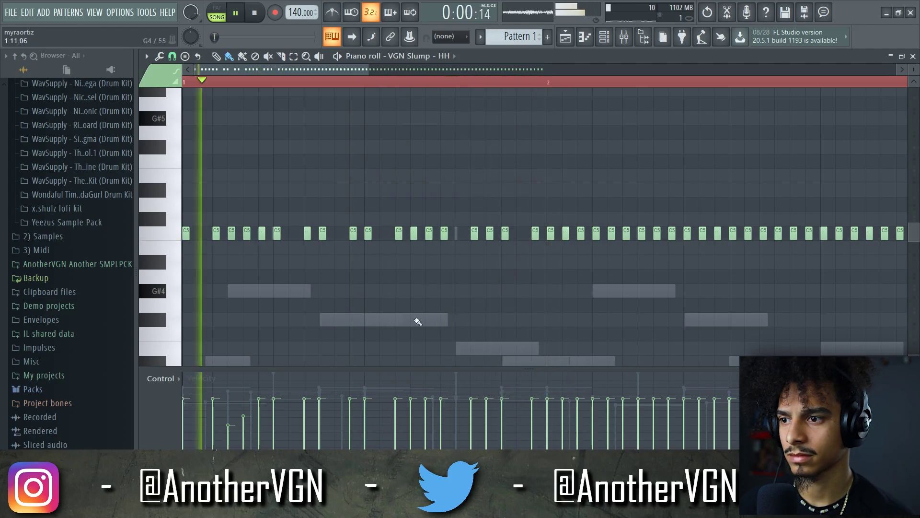
Step: Lower the velocity of the hi-hat hit at step 11 and delete the hit at 1:13:16
click(412, 424)
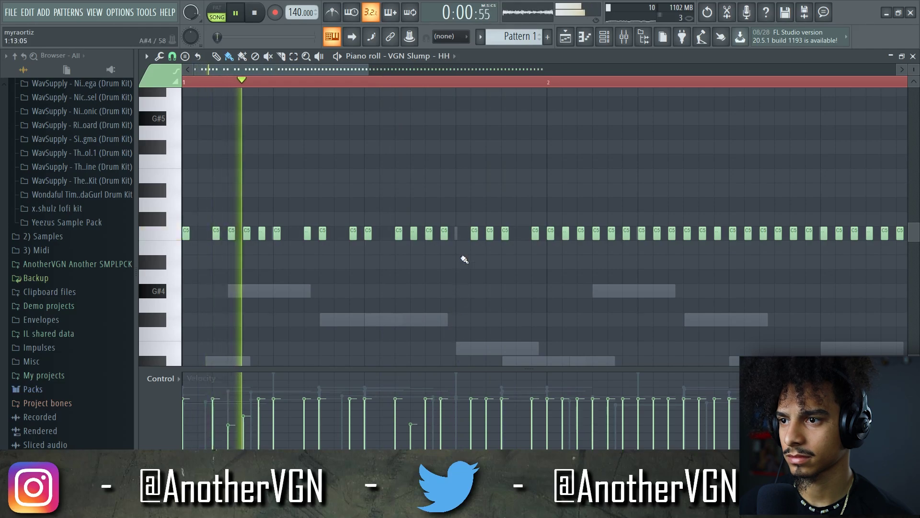
scroll(464, 236, up, 2)
right_click(475, 277)
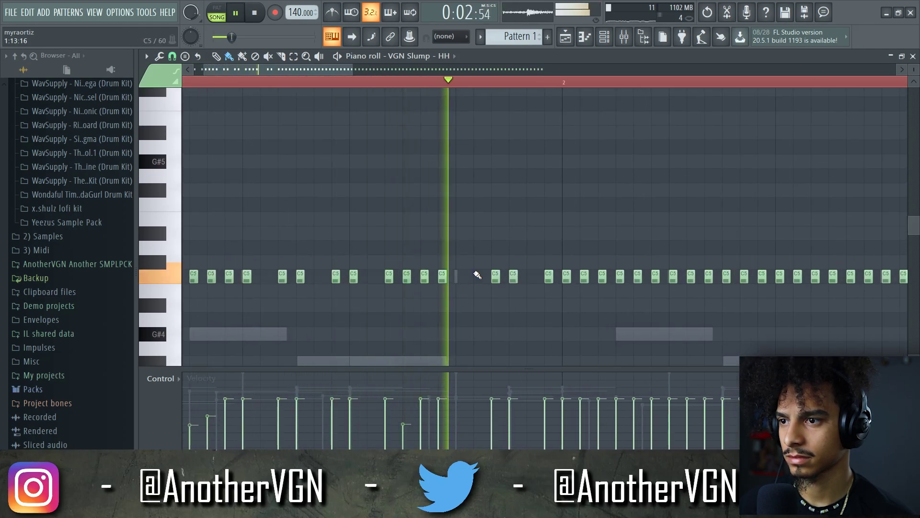
key(space)
Step: Delete the remaining hi-hat hits after bar 1
scroll(715, 285, down, 3)
drag(750, 280, 321, 205)
key(Delete)
Step: Try the last F#4 hi-hat note of bar 1 at half-step snap positions just before bar 2
click(172, 56)
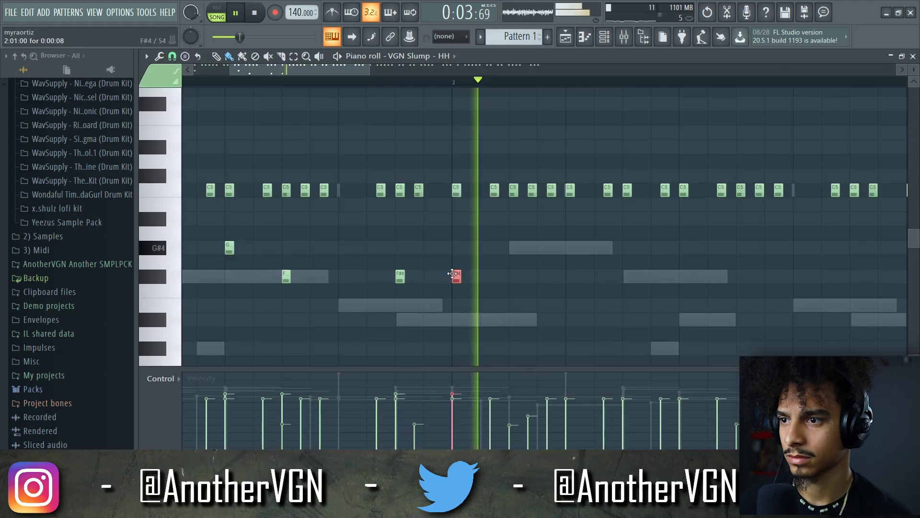
click(172, 56)
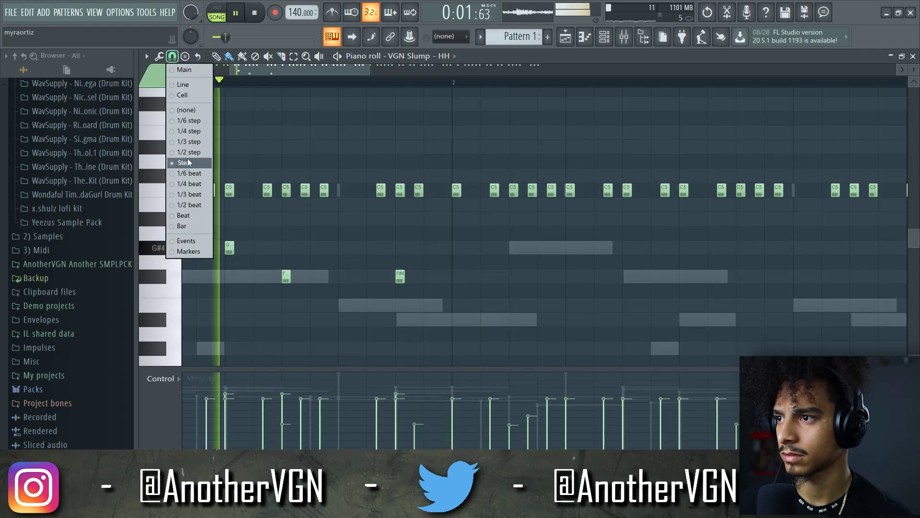
click(189, 153)
click(442, 276)
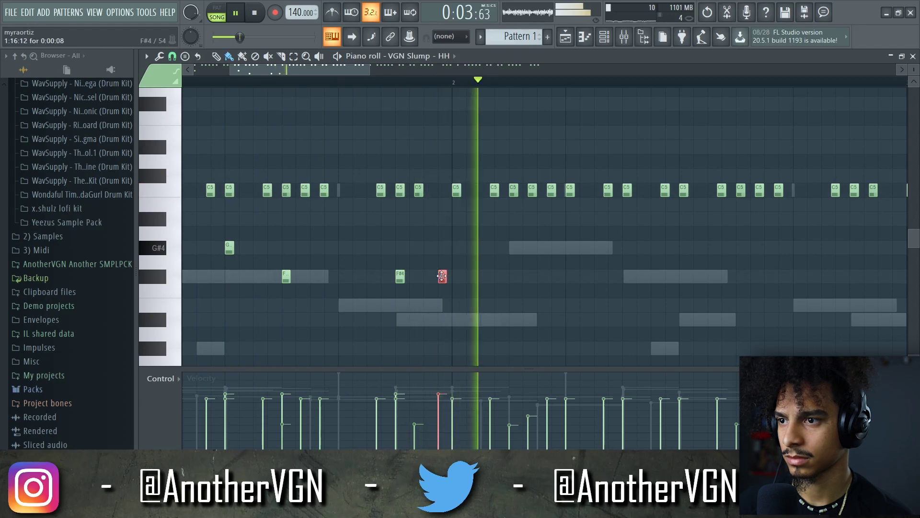
key(space)
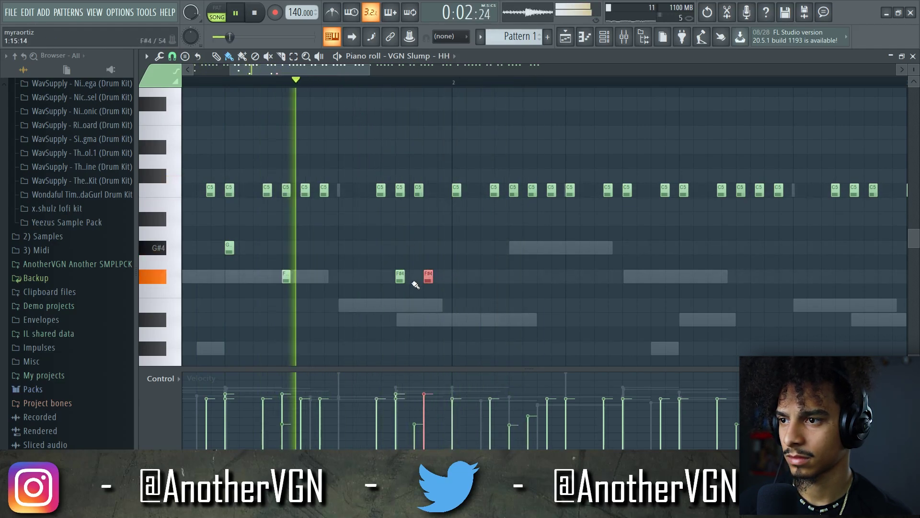
mouse_move(403, 280)
mouse_down()
mouse_move(417, 283)
mouse_move(403, 281)
mouse_up()
key(space)
Step: Set the snap to 1/3 step and place the last F#4 hi-hat note two-thirds of a step before bar 2
click(178, 58)
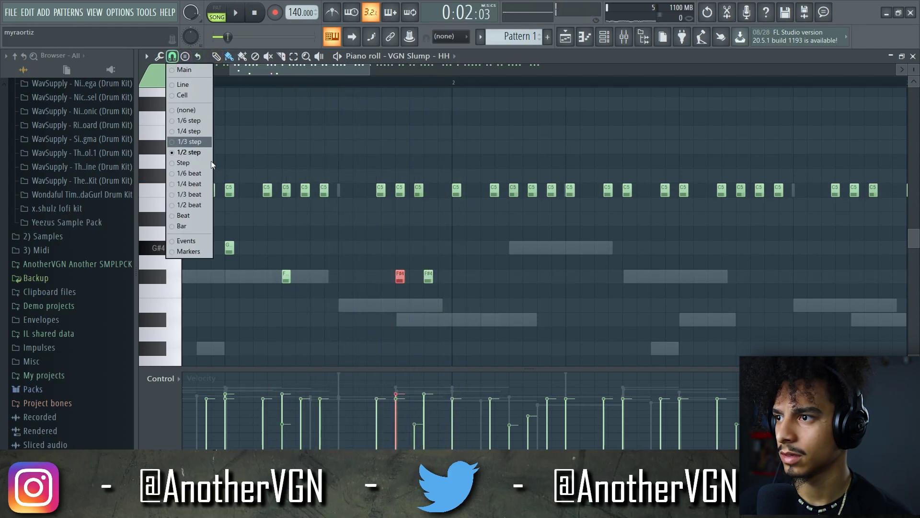
click(197, 143)
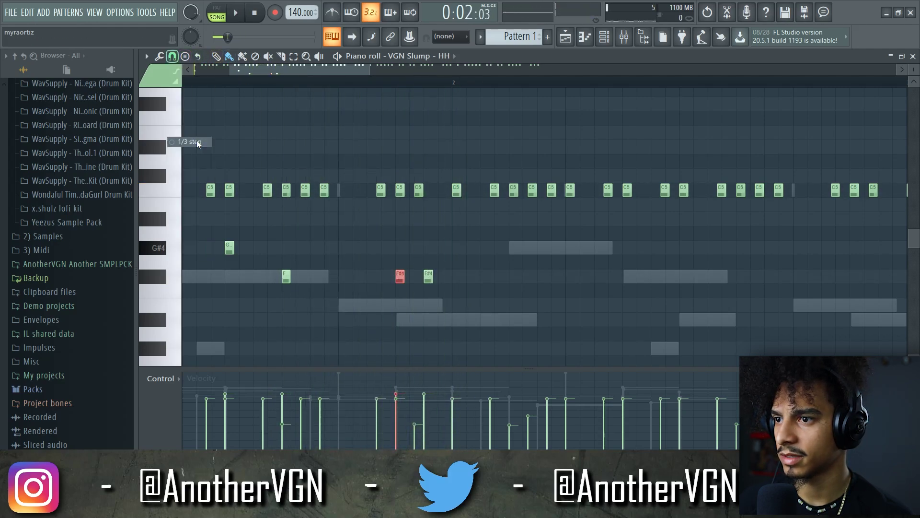
click(436, 278)
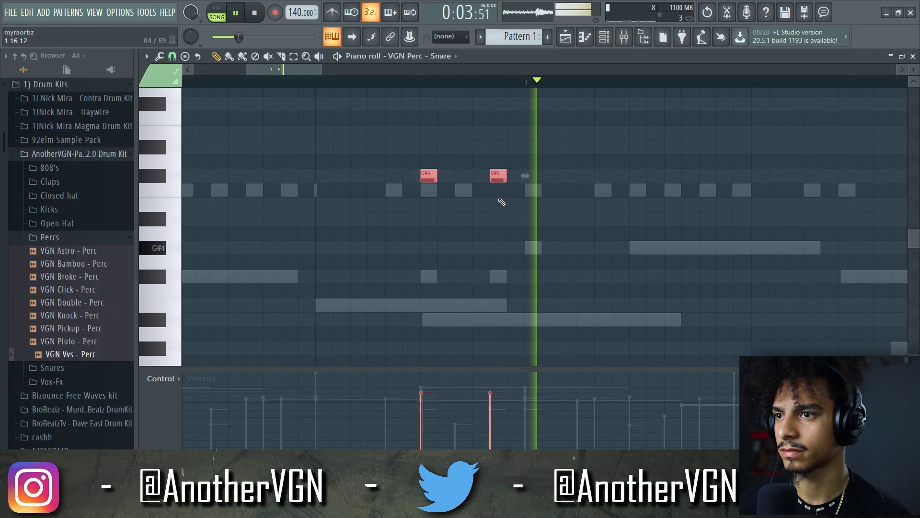
click(502, 201)
key(space)
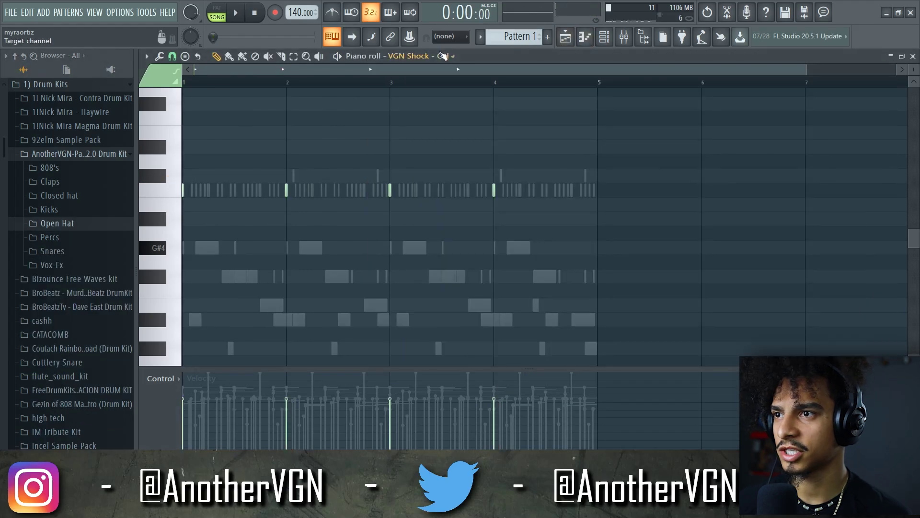
Step: In the VGN Freight - 808 piano roll, move the first F#5 note of bar 1 to step 11 and shorten it to one step
click(431, 56)
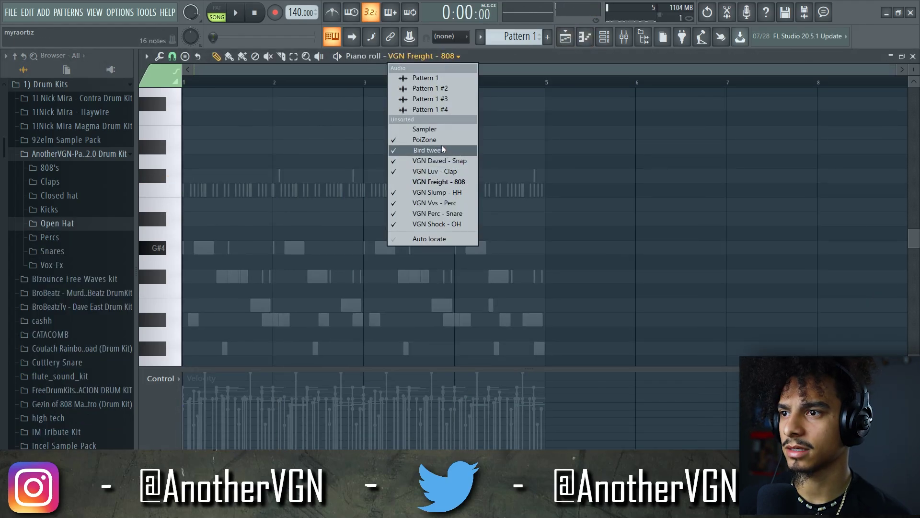
click(439, 182)
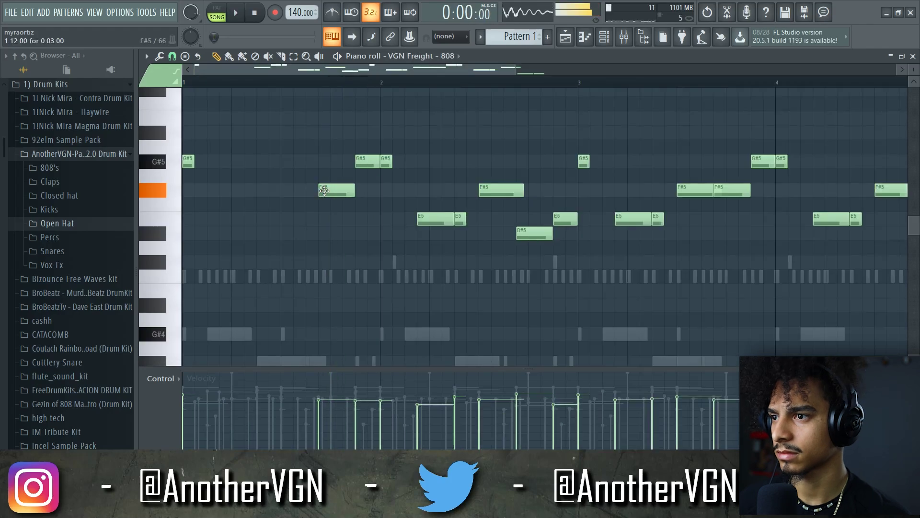
drag(324, 190, 318, 192)
key(space)
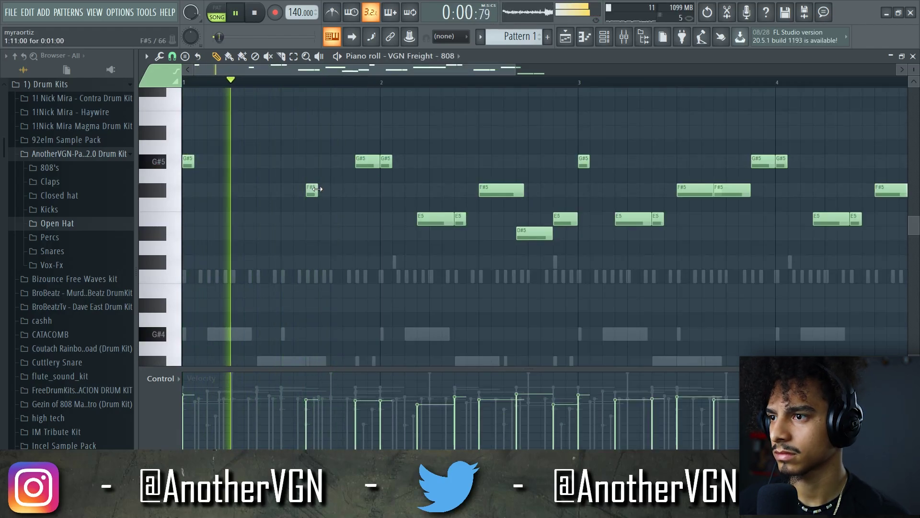
Step: Set the snap to 1/3 step and place a one-step F#5 808 note at 1:13:16
scroll(345, 191, up, 3)
click(355, 190)
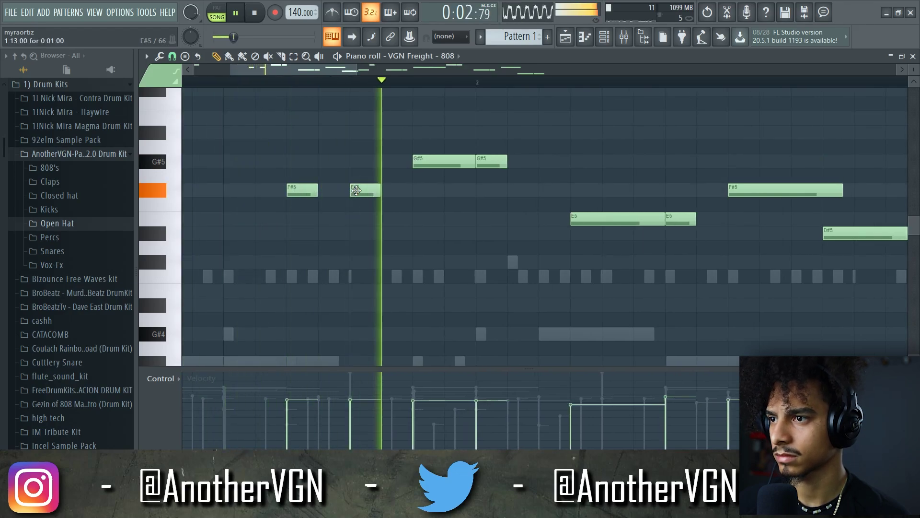
click(173, 57)
click(196, 152)
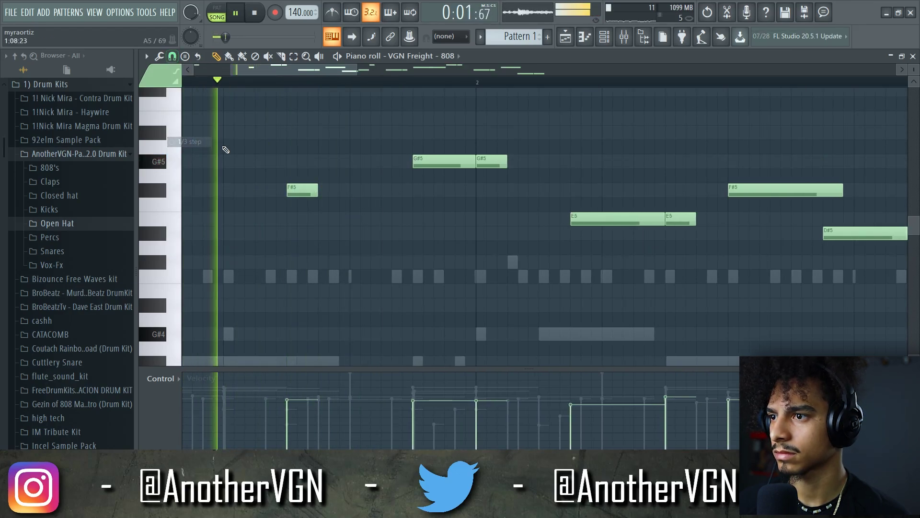
click(376, 191)
key(space)
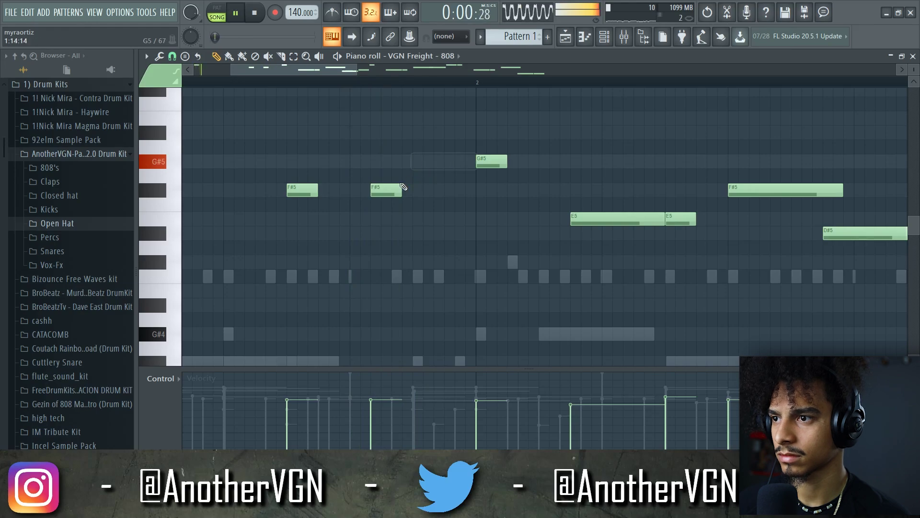
scroll(376, 158, down, 3)
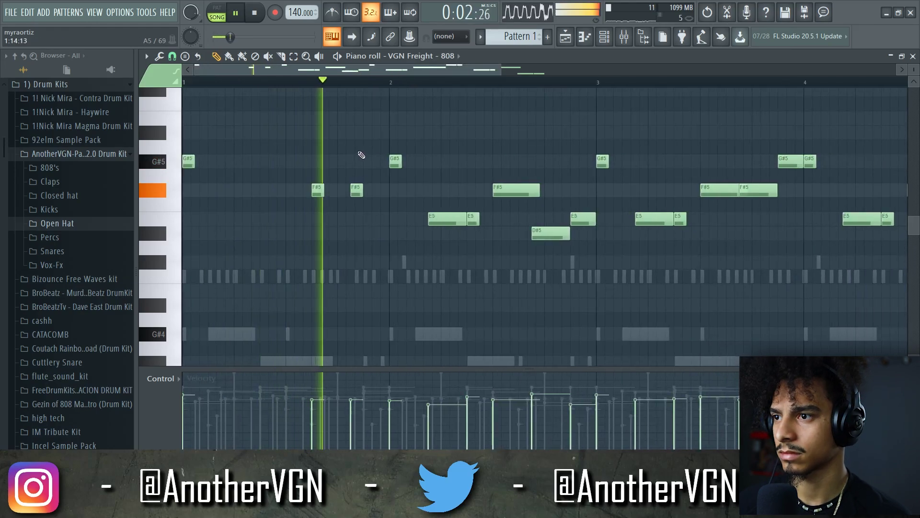
scroll(360, 177, up, 3)
scroll(395, 264, up, 1)
key(space)
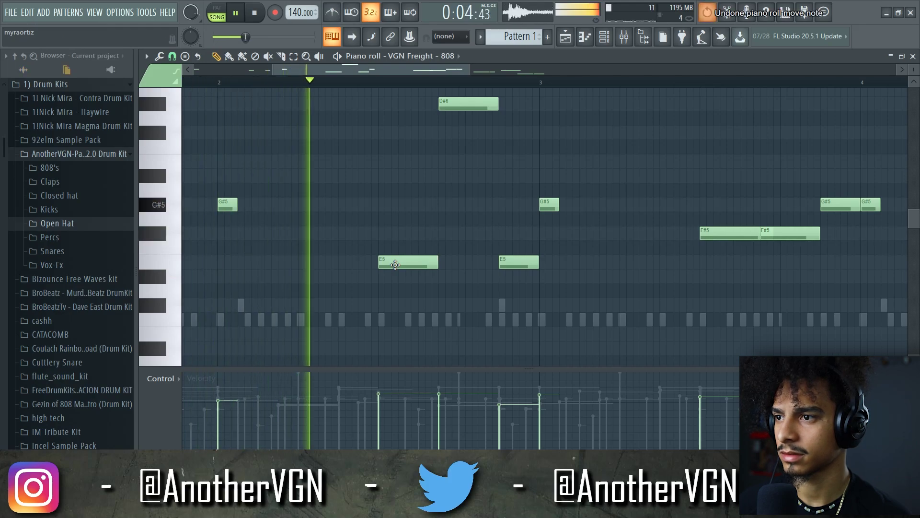
Step: Undo the last five note edits in the 808 line
key(ctrl+alt+z)
key(ctrl+alt+z)
key(ctrl+alt+z)
key(ctrl+alt+z)
key(ctrl+alt+z)
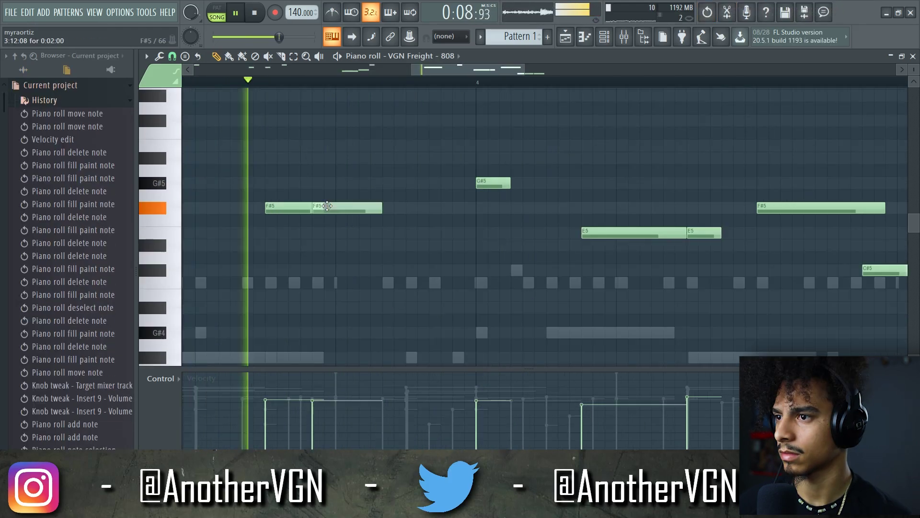
Step: Shorten the second F#5 808 note in bar 3 to one step and add another one-step F#5 directly after it
key(space)
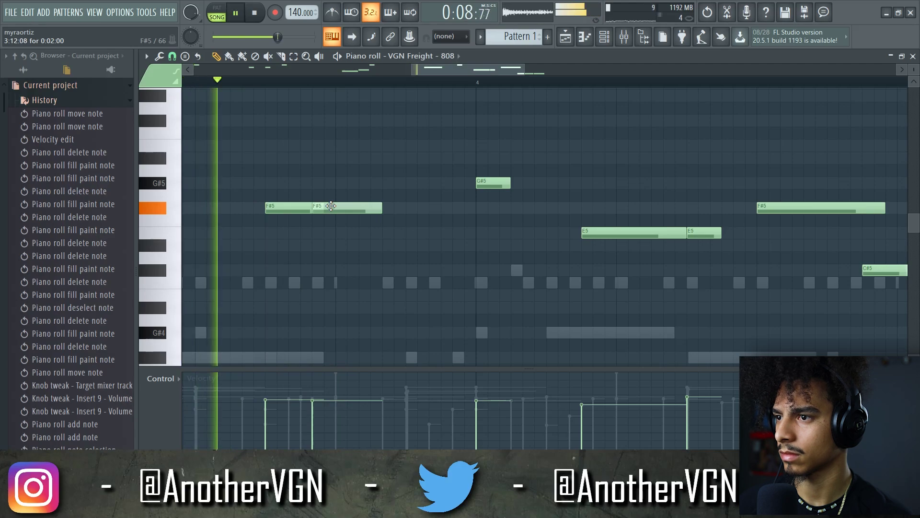
drag(382, 207, 347, 207)
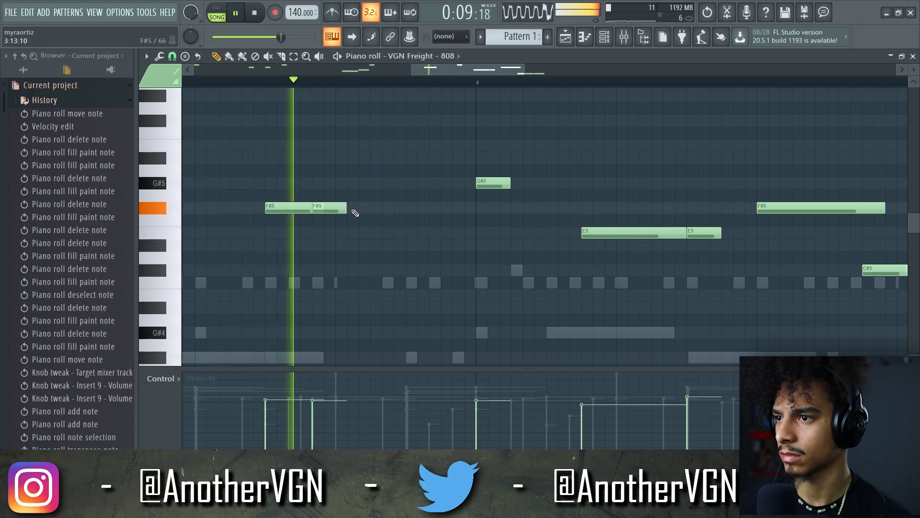
click(355, 211)
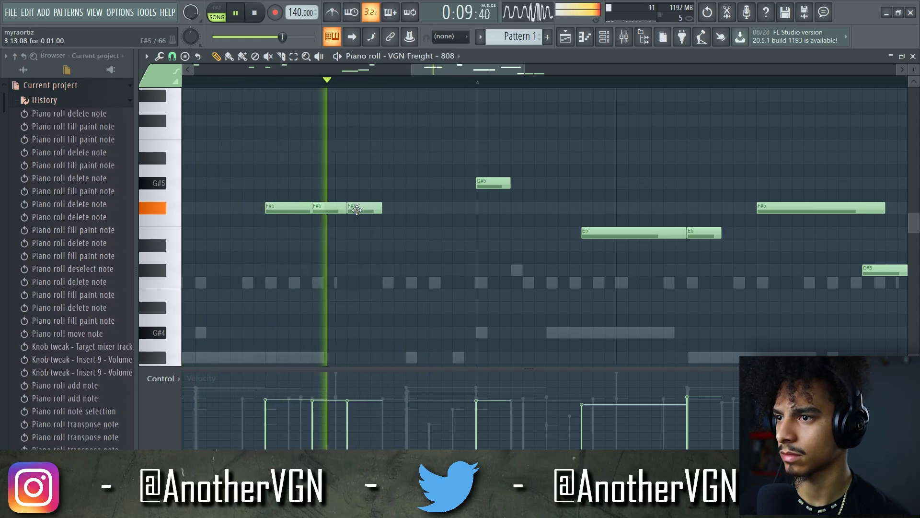
Step: Move the third F#5 808 note in bar 3 to 3:14:08 and apply quick legato so the notes fill the gaps
drag(368, 210, 379, 209)
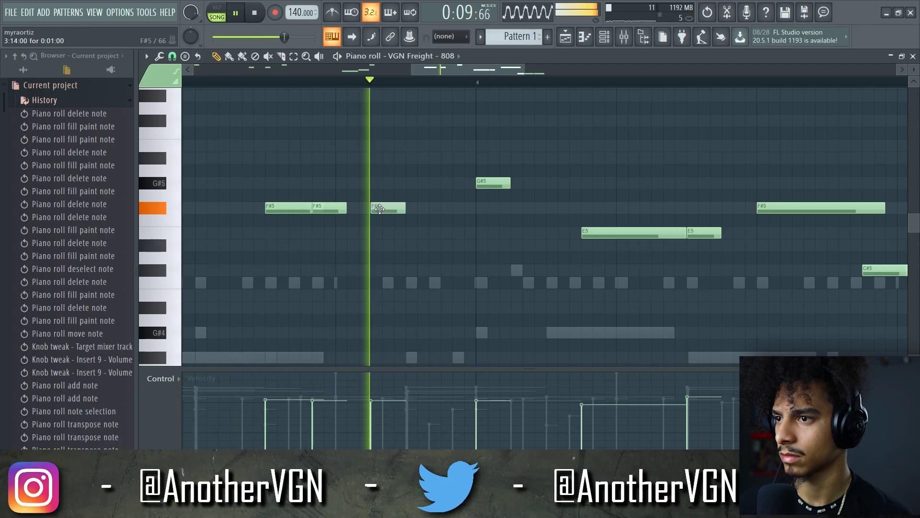
key(ctrl+l)
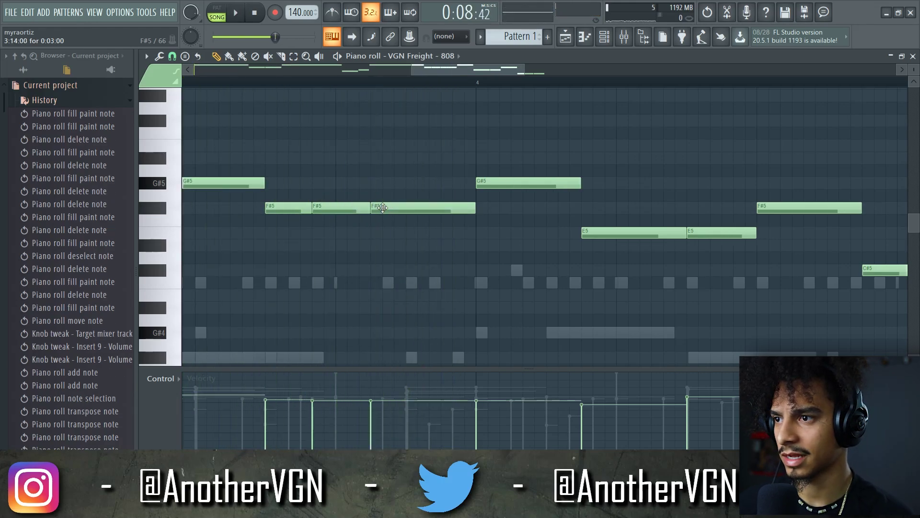
key(space)
drag(383, 205, 382, 207)
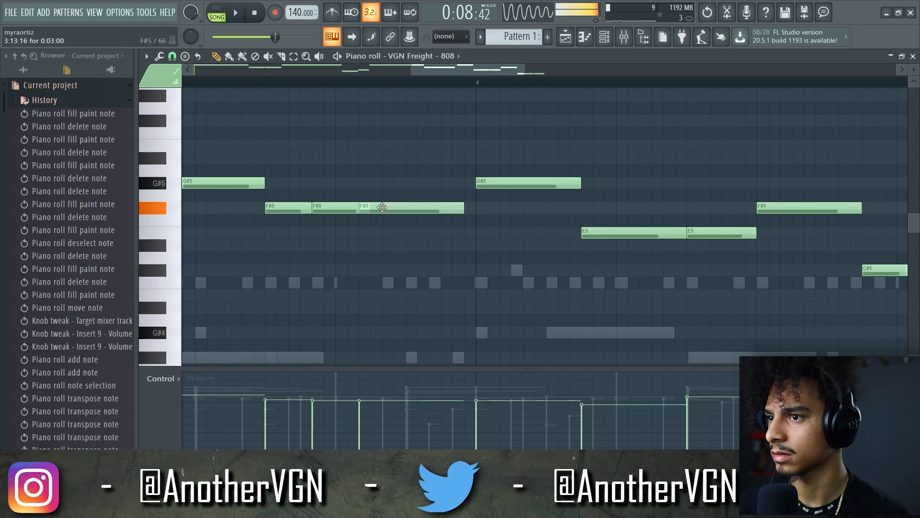
key(ctrl+l)
key(space)
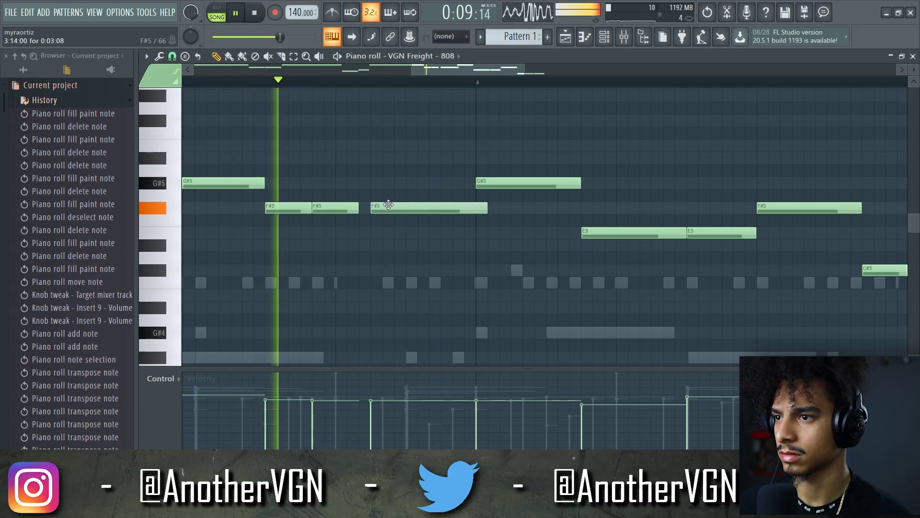
drag(382, 203, 402, 205)
key(ctrl+l)
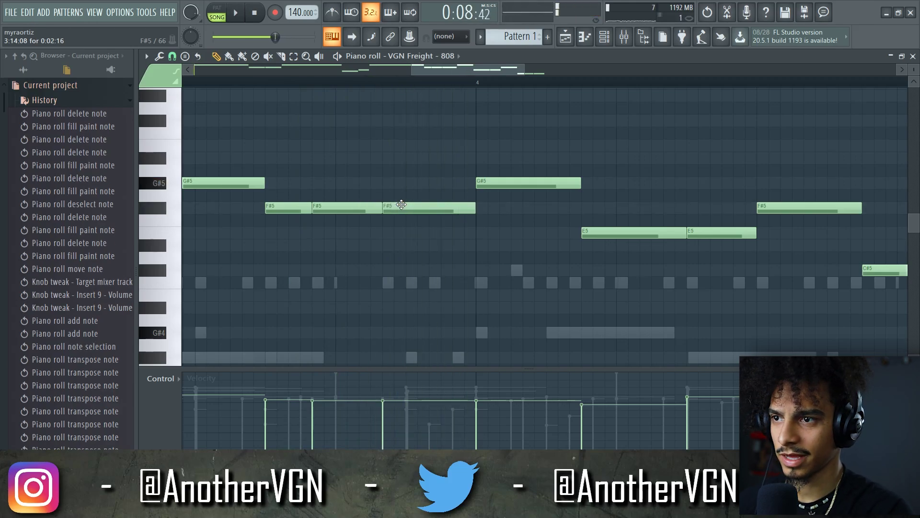
Step: In bar 4 of the 808 line, delete the second E5 and first C#5, then move F#5 to 4:11:00 and the last C#5 to 4:14:00
scroll(401, 183, down, 3)
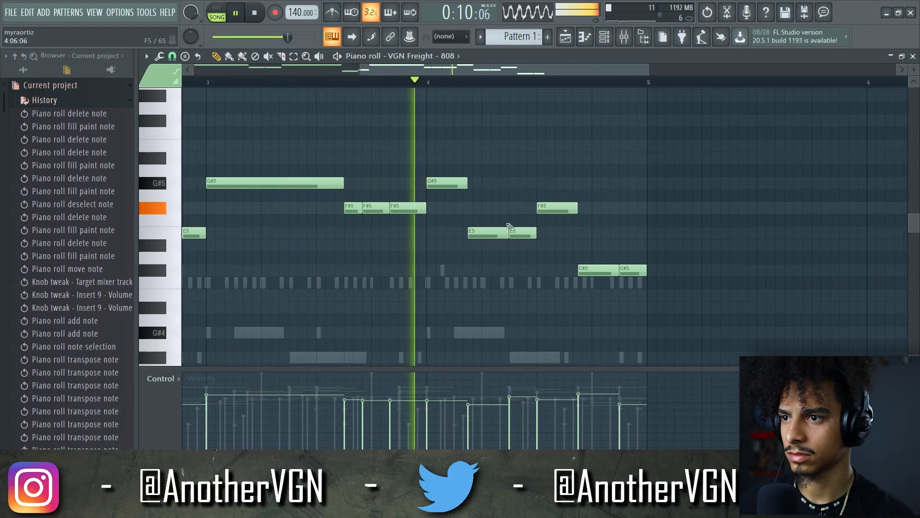
scroll(486, 243, down, 2)
key(space)
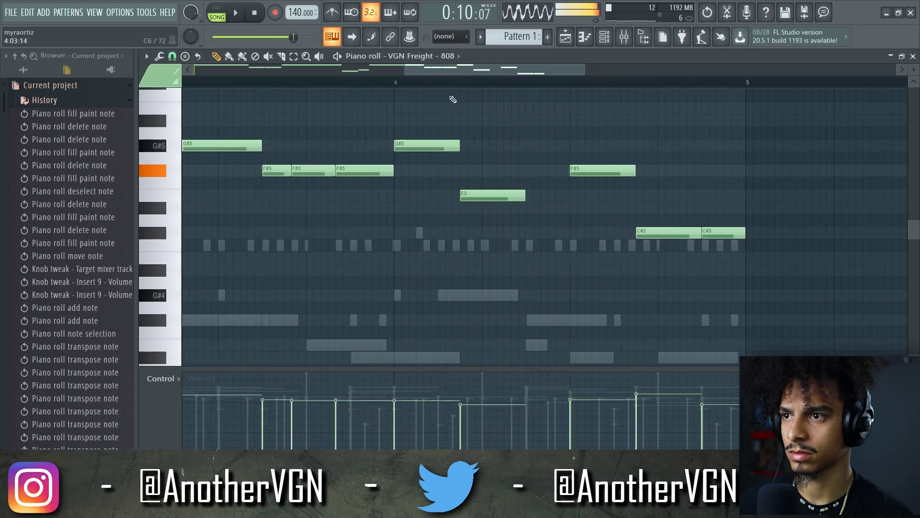
drag(599, 169, 641, 165)
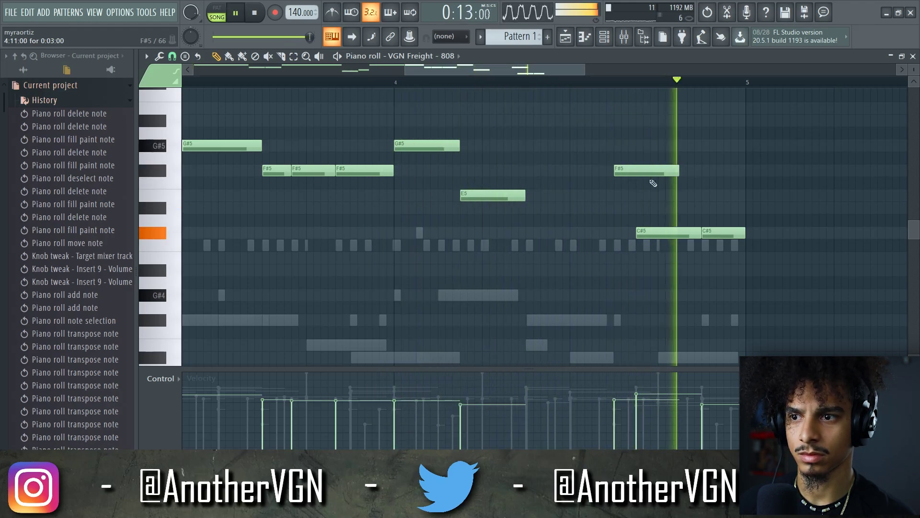
right_click(666, 233)
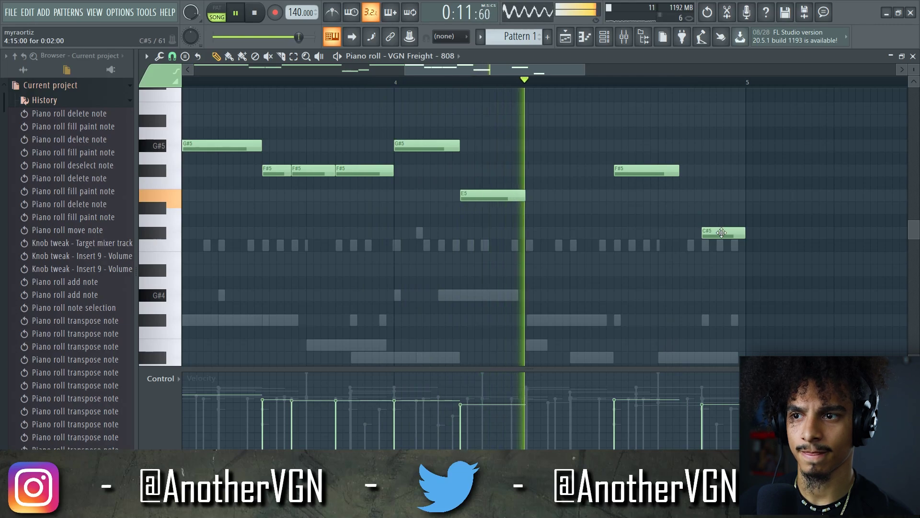
drag(721, 233, 709, 232)
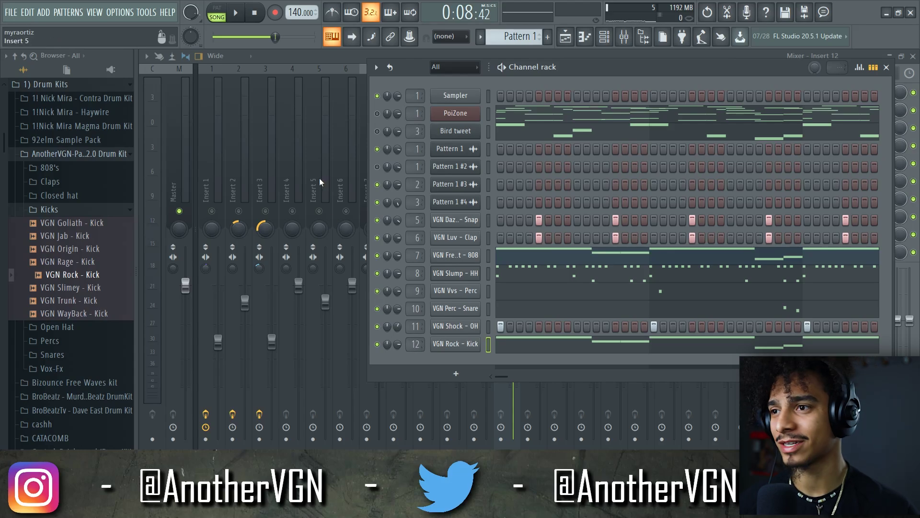
Step: Play the beat from the playlist and check the track levels in the mixer
click(574, 42)
key(space)
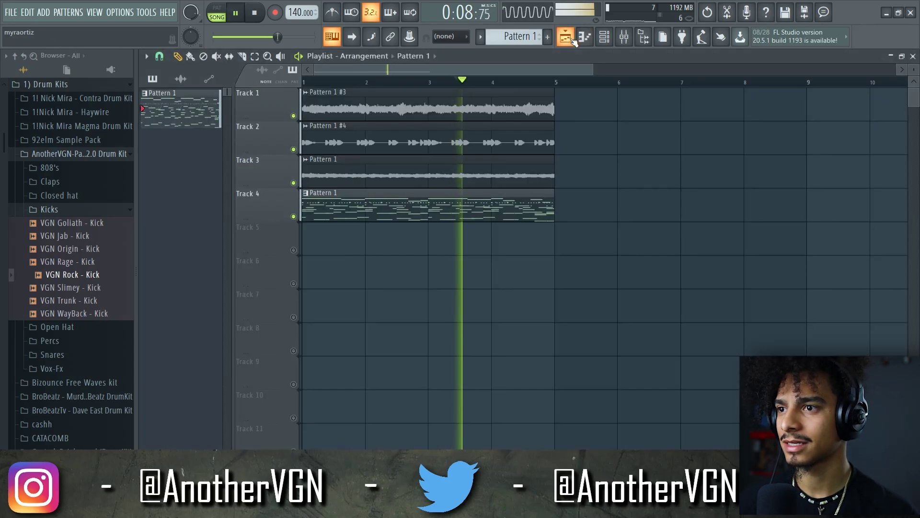
click(623, 41)
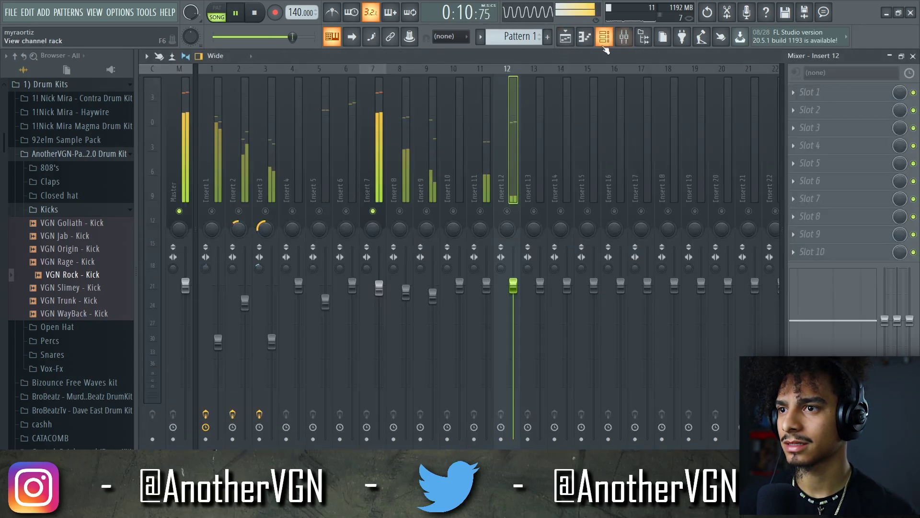
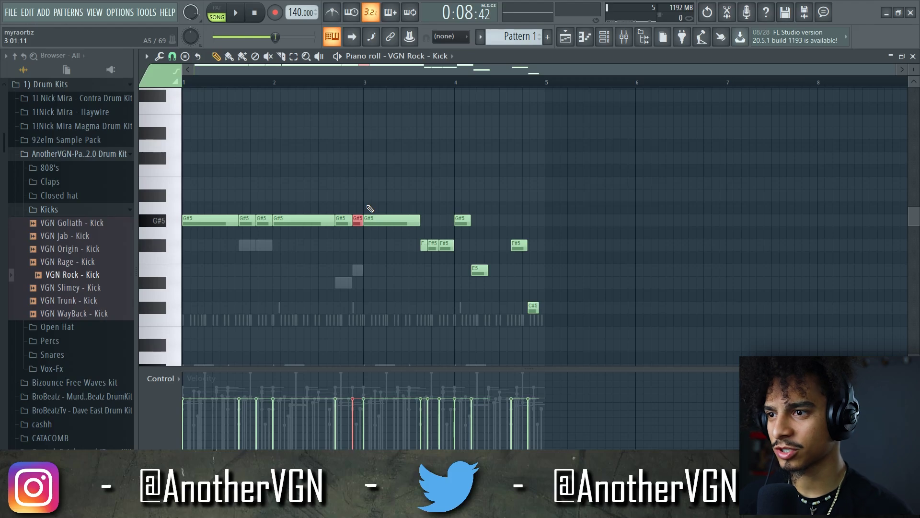
Step: In the VGN Rock - Kick piano roll, transpose the remaining F#5, E5 and C#5 notes of bars 3 and 4 up to G#5
drag(395, 242, 495, 289)
key(shift+Up)
key(shift+Up)
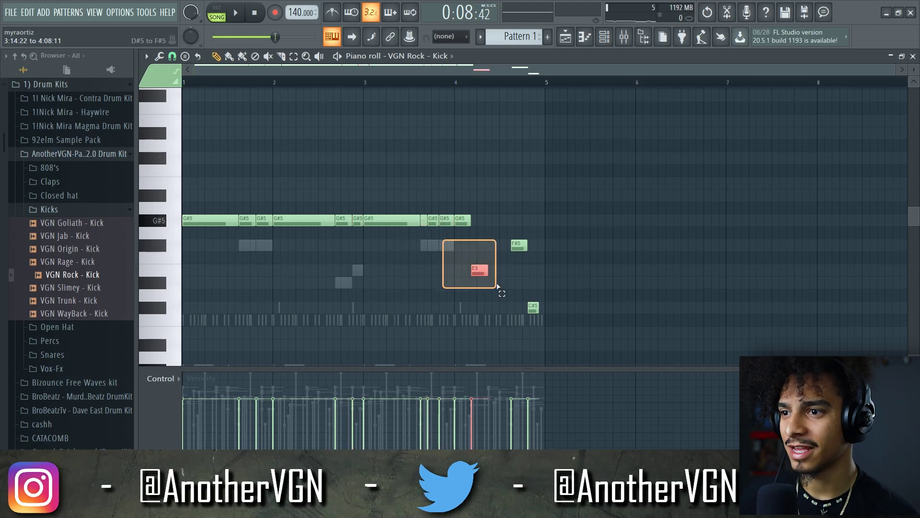
key(shift+Up)
key(shift+Up)
key(shift+Up)
key(shift+Up)
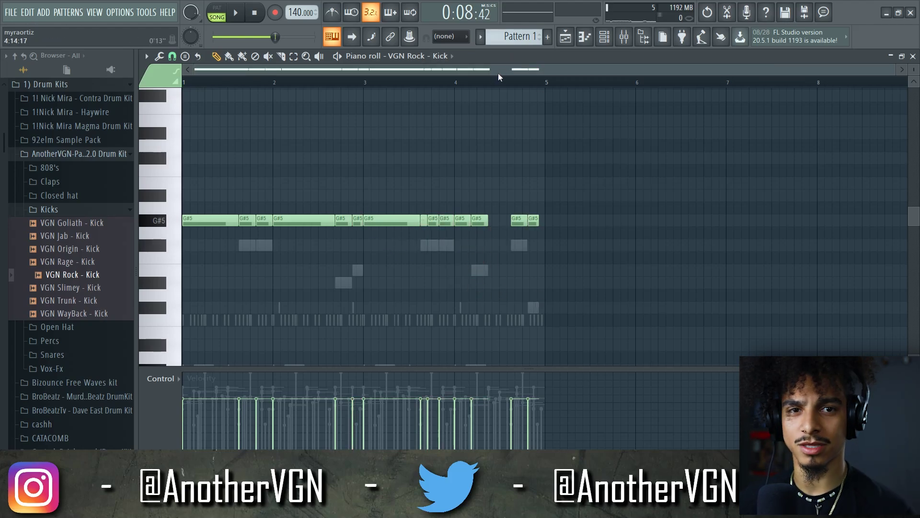
Step: Transpose all the VGN Rock - Kick notes down from G#5 to C5
key(shift+Down)
key(shift+Down)
key(shift+Up)
key(shift+Up)
key(shift+Down)
key(shift+Down)
key(shift+Down)
key(shift+Down)
key(shift+Down)
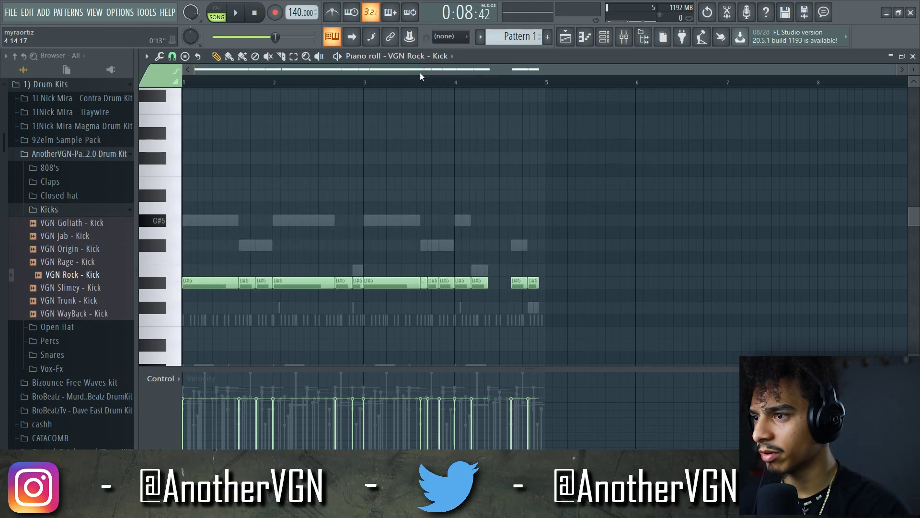
key(shift+Down)
key(shift+Down)
key(shift+Down)
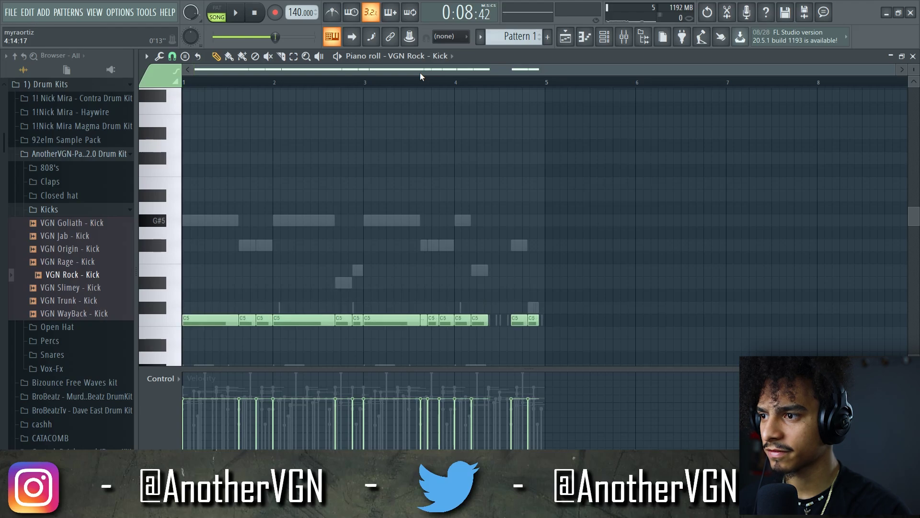
Step: Close the gap between the kick notes in bar 4 and raise the velocity of all kick notes to maximum, playing the result
key(space)
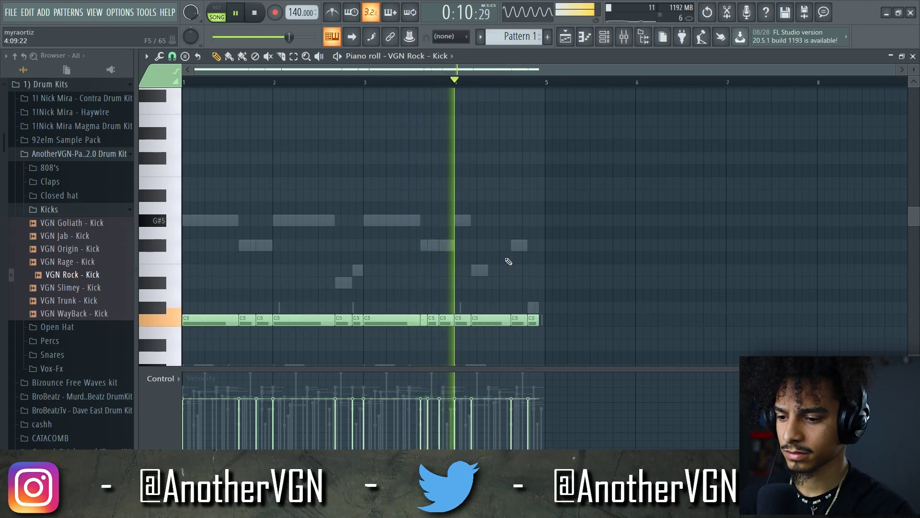
key(space)
drag(581, 322, 182, 277)
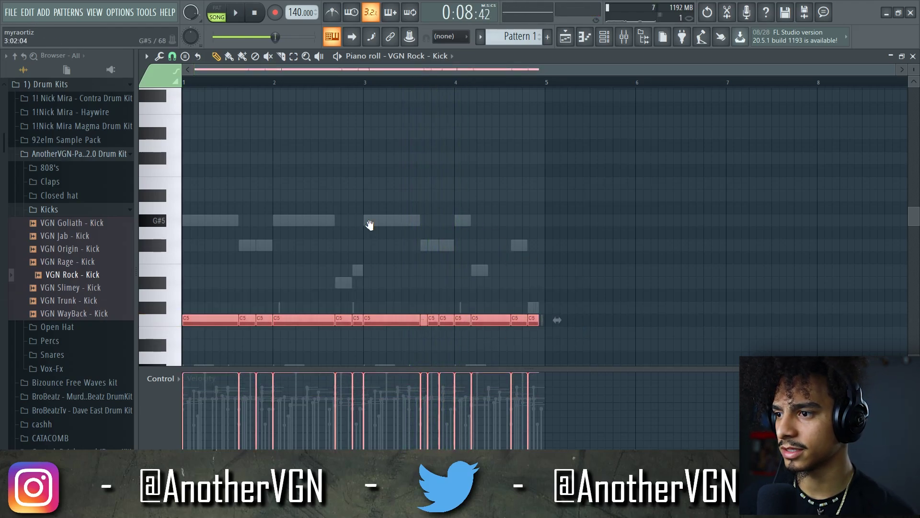
key(space)
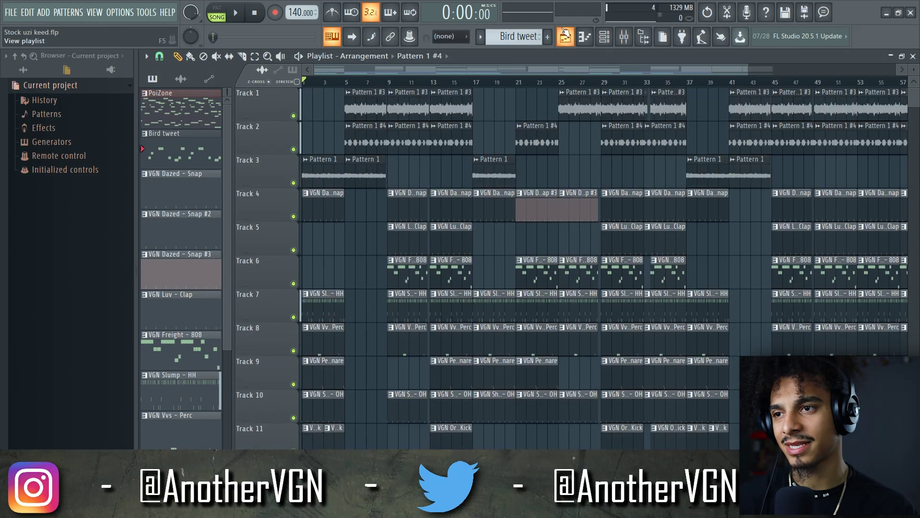
Step: Review the full arrangement in the playlist and mixer while playing its opening bars
click(628, 45)
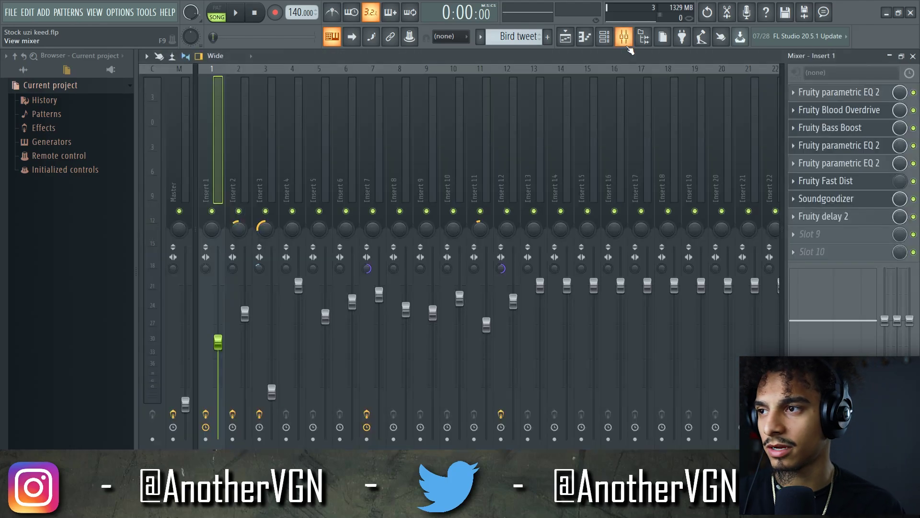
click(566, 37)
scroll(308, 214, up, 2)
key(space)
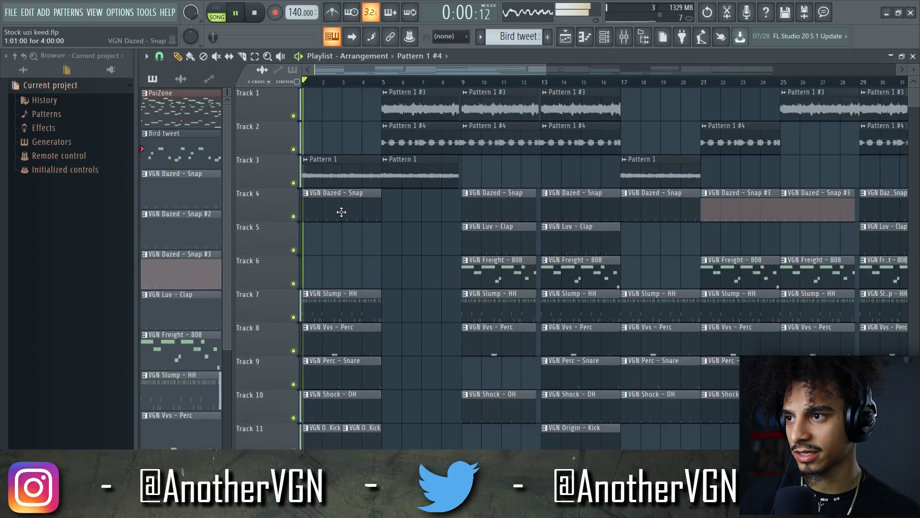
scroll(353, 85, up, 5)
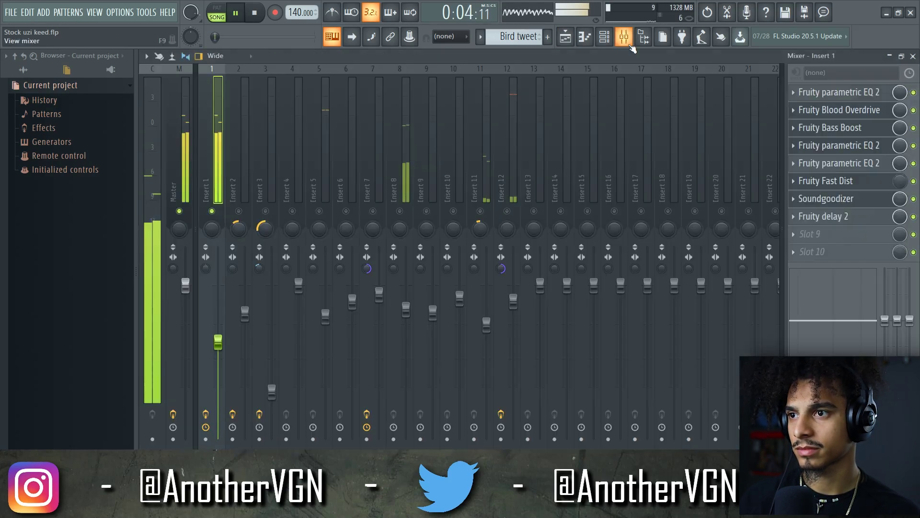
click(624, 37)
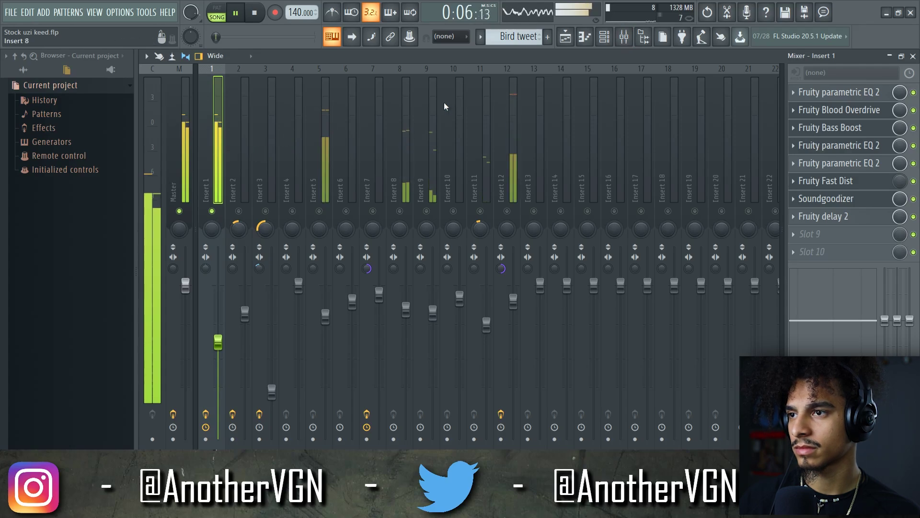
key(space)
Step: Open the settings of the Pattern 1 audio clip on Track 3 and audition it with default pitch and with its channel pitch shift
click(566, 37)
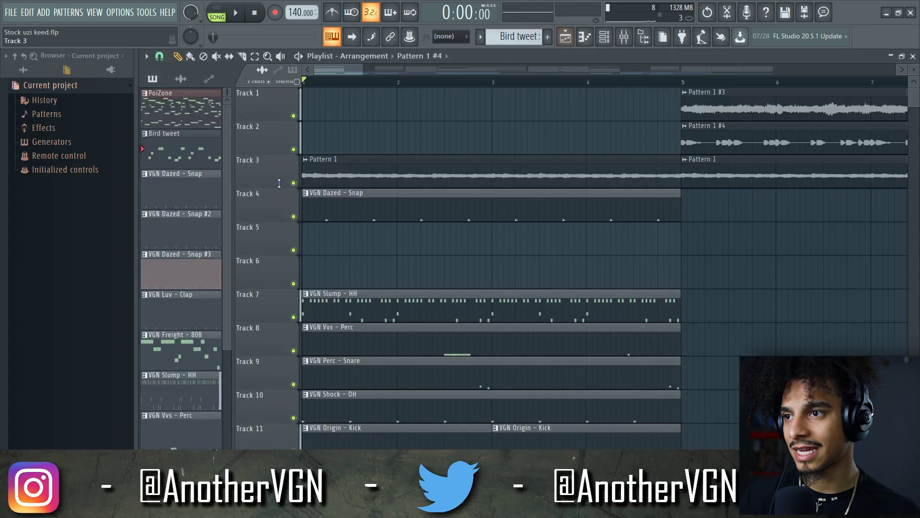
double_click(309, 177)
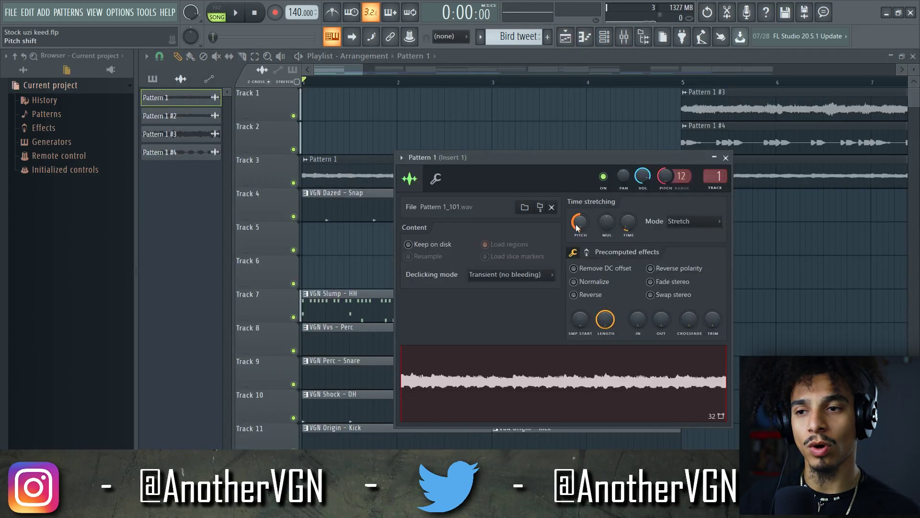
key(space)
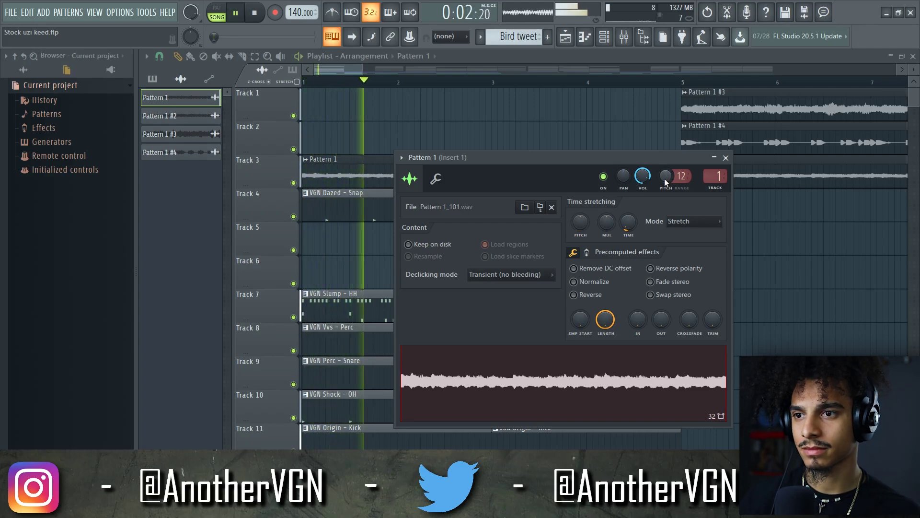
key(space)
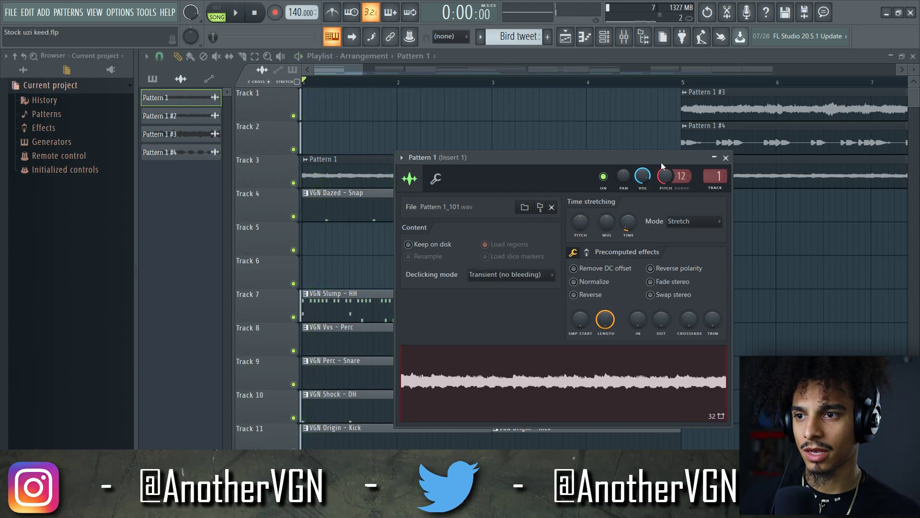
key(space)
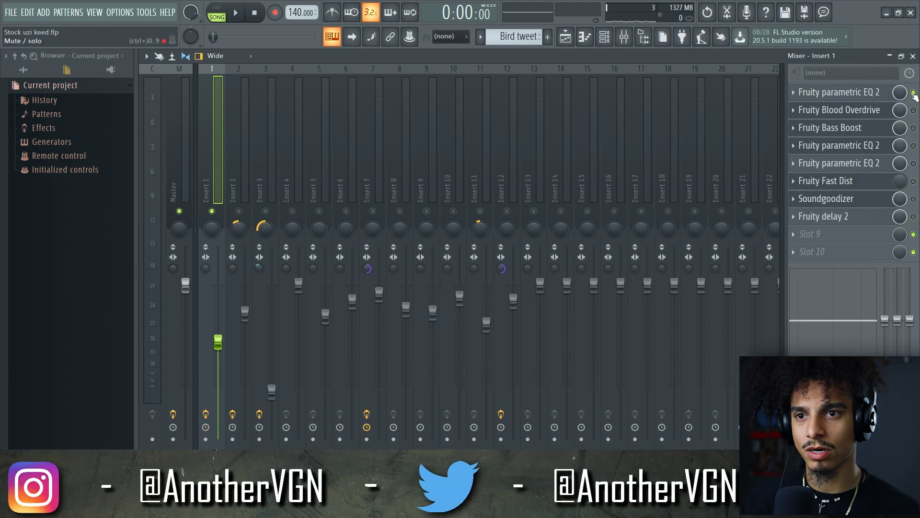
Step: On mixer Insert 1, remove the Fruity parametric EQ 2 from slot 1, enable Fruity Blood Overdrive and audition the sound
key(space)
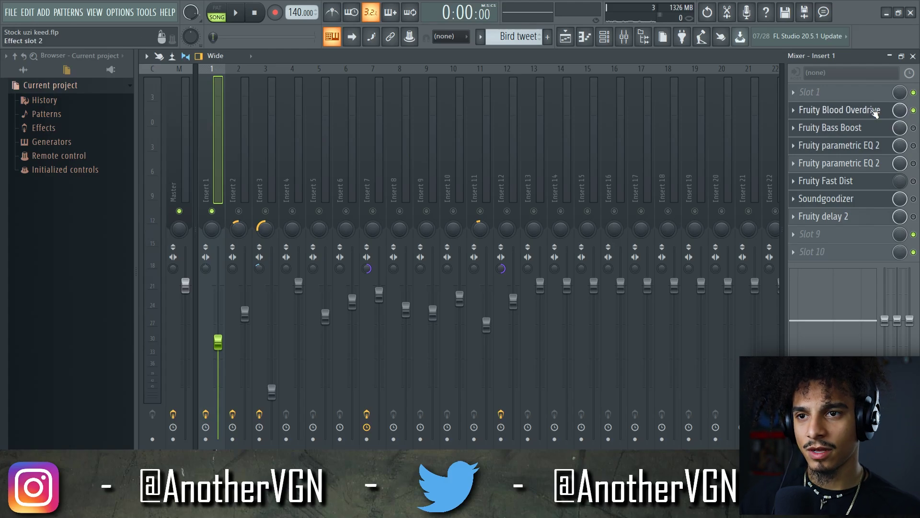
key(space)
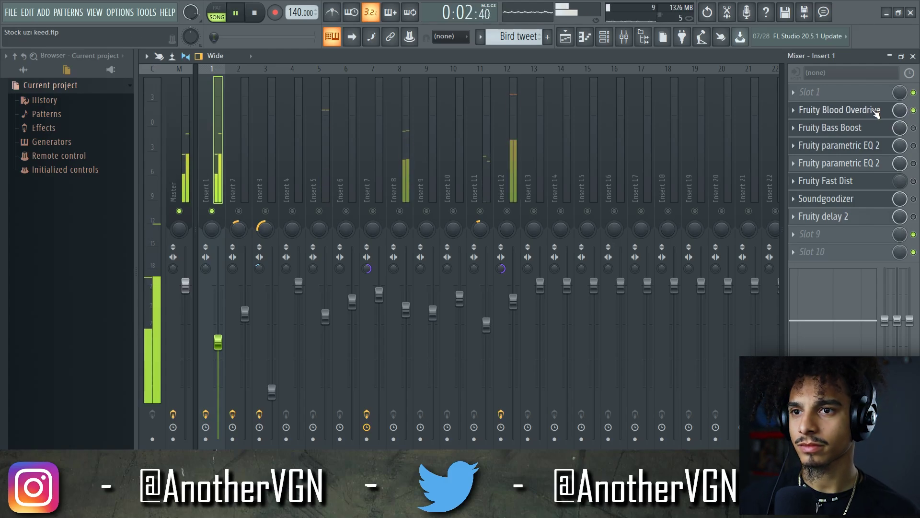
key(space)
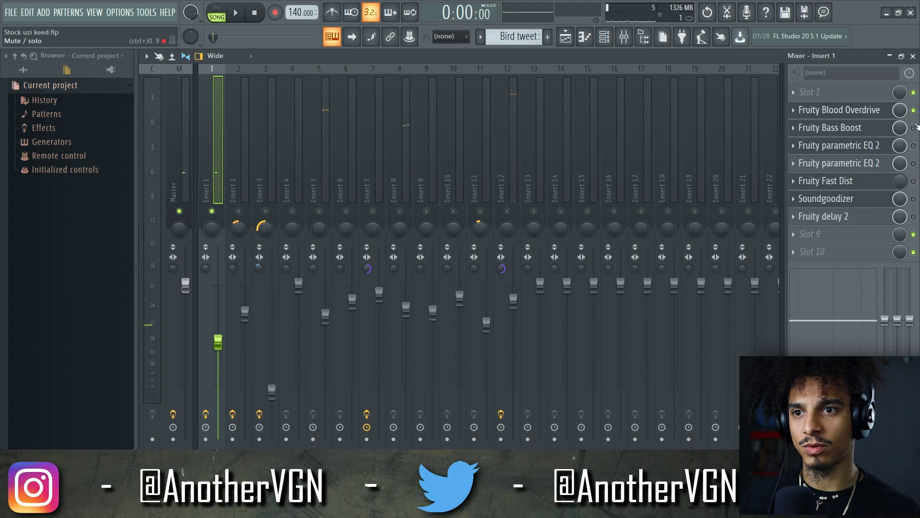
Step: Enable Fruity Bass Boost and the slot 4 Fruity parametric EQ 2 on Insert 1, and audition them with the EQ curve open
click(839, 145)
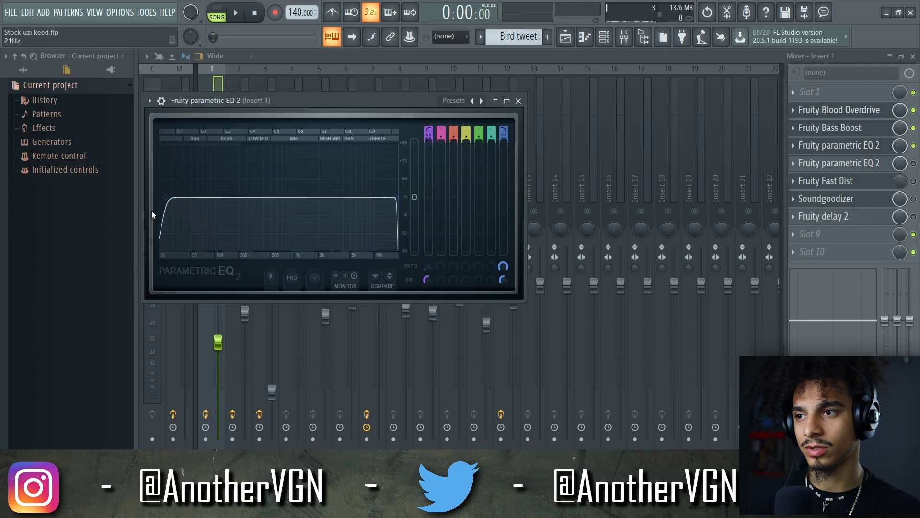
key(space)
drag(336, 106, 470, 104)
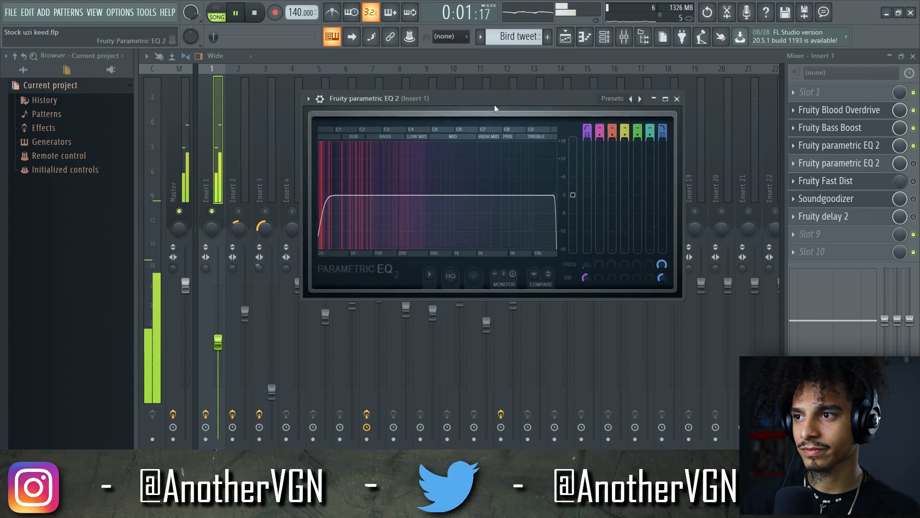
key(space)
Step: Enable the slot 5 Fruity parametric EQ 2 on Insert 1, inspect its band 3 and band 6, and audition the melody
click(880, 166)
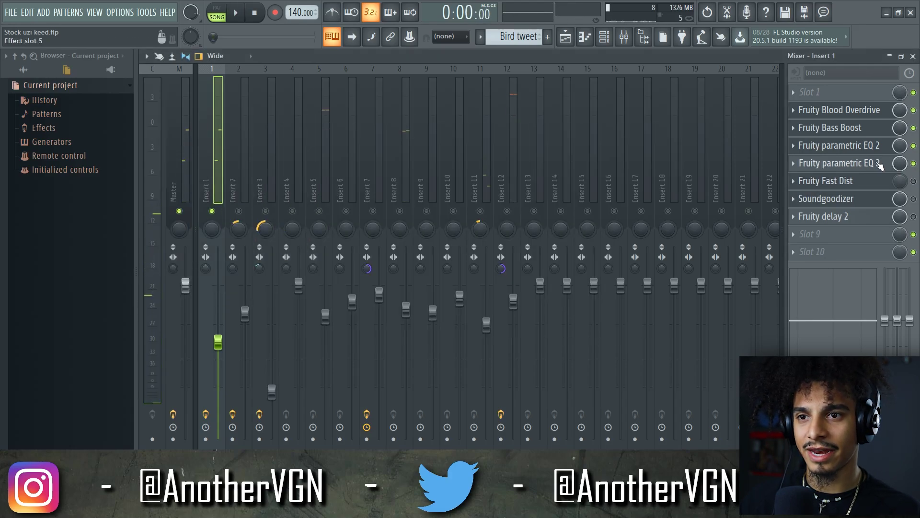
click(880, 166)
click(879, 165)
click(879, 165)
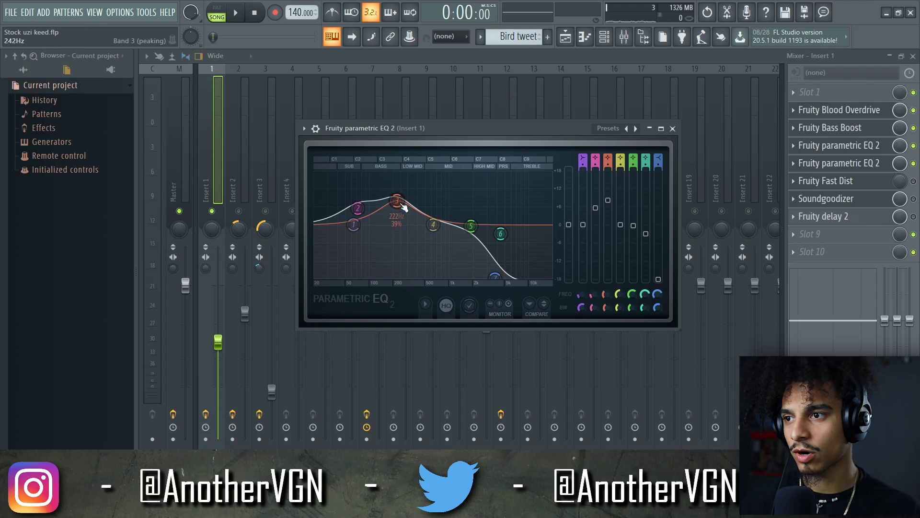
drag(396, 200, 398, 200)
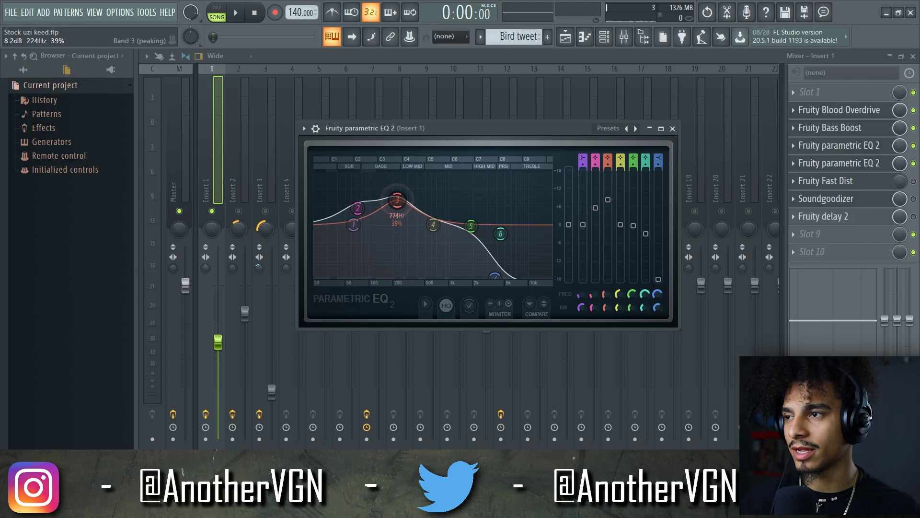
click(502, 234)
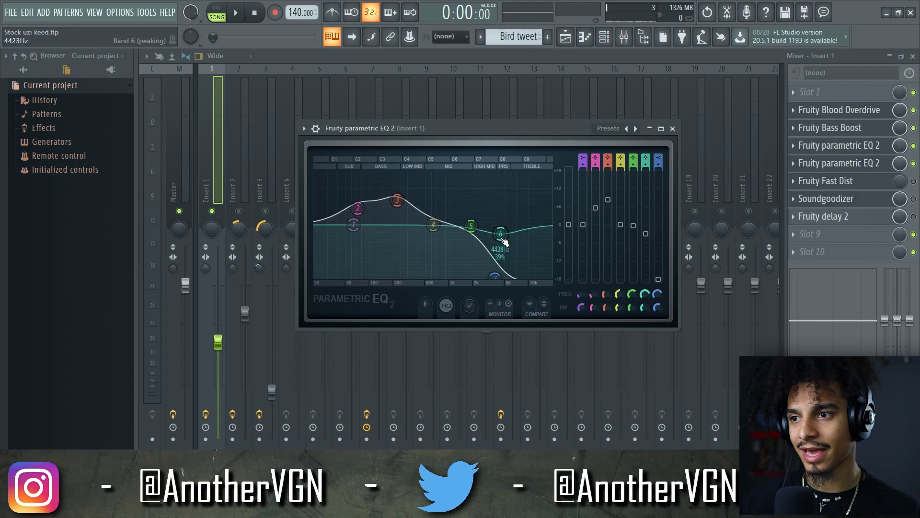
key(space)
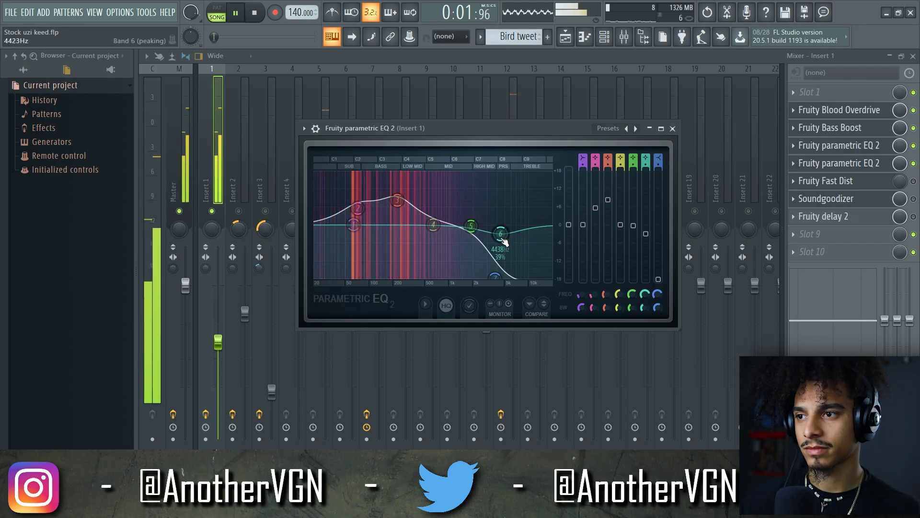
key(space)
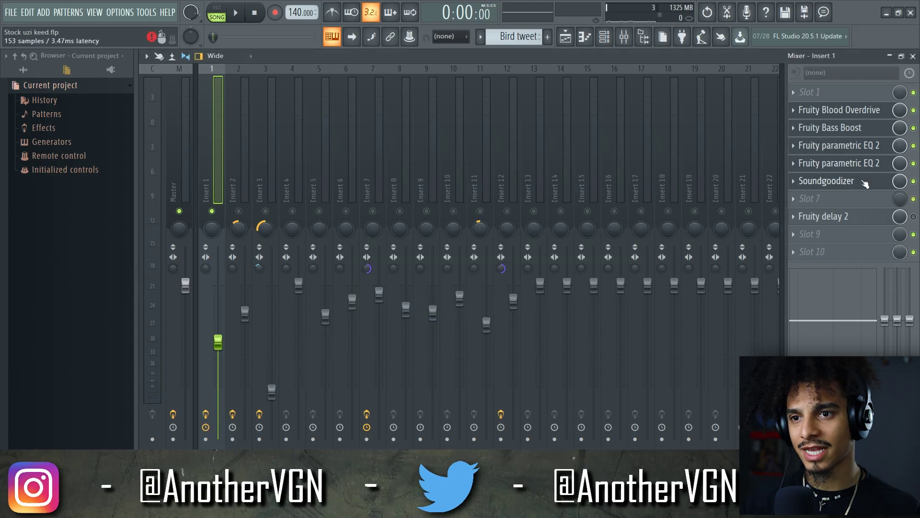
Step: Open the Soundgoodizer in slot 6 of Insert 1 and audition the melody through it
click(844, 180)
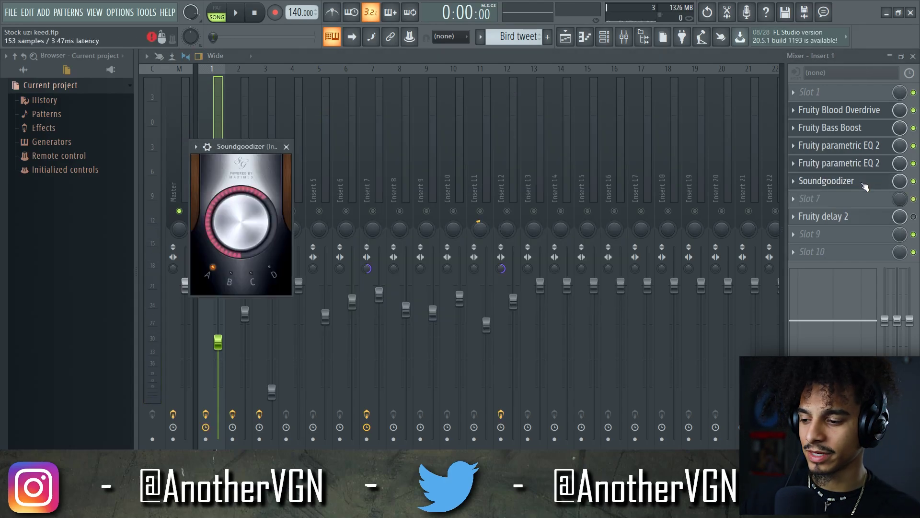
key(space)
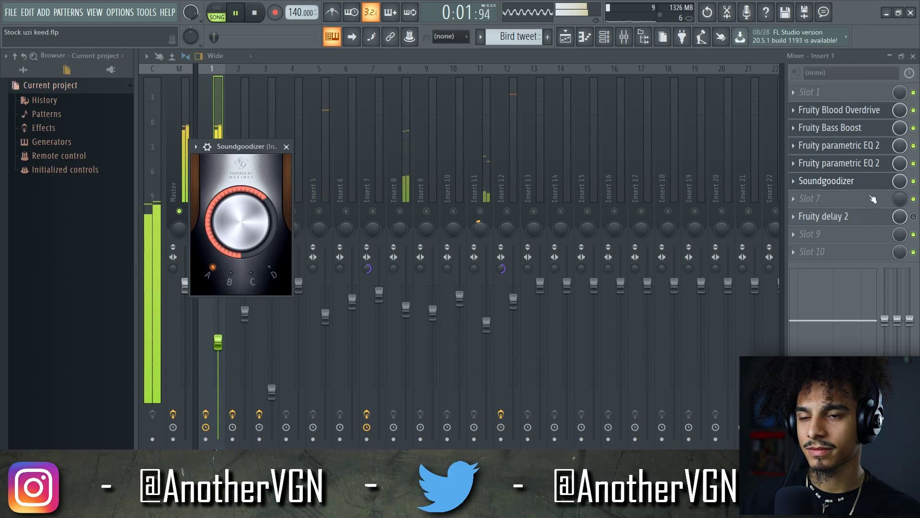
key(space)
key(Escape)
Step: Move Fruity delay 2 up into slot 7 on Insert 1 and audition the complete effect chain
drag(873, 215, 872, 202)
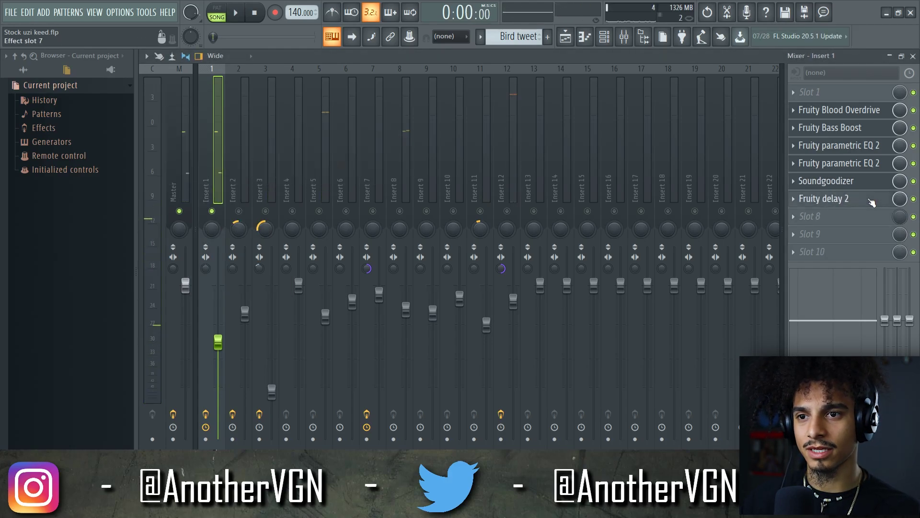
click(872, 201)
click(395, 116)
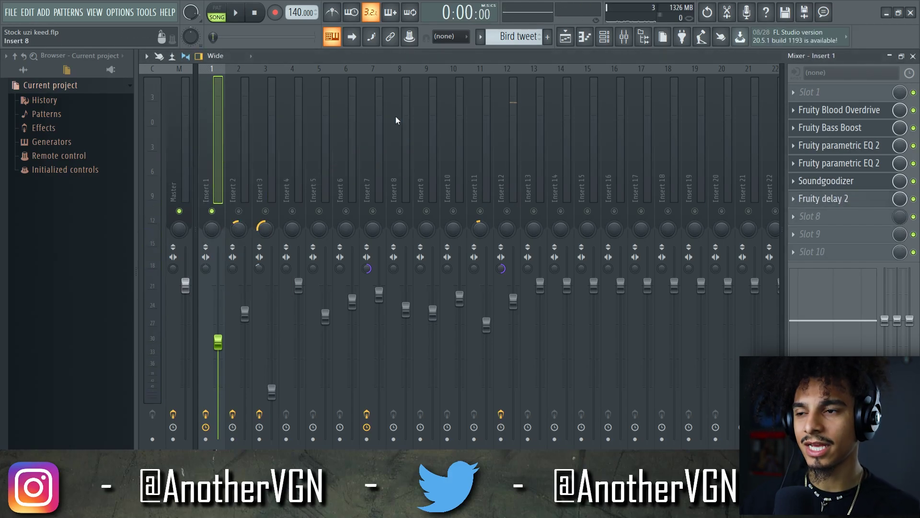
key(space)
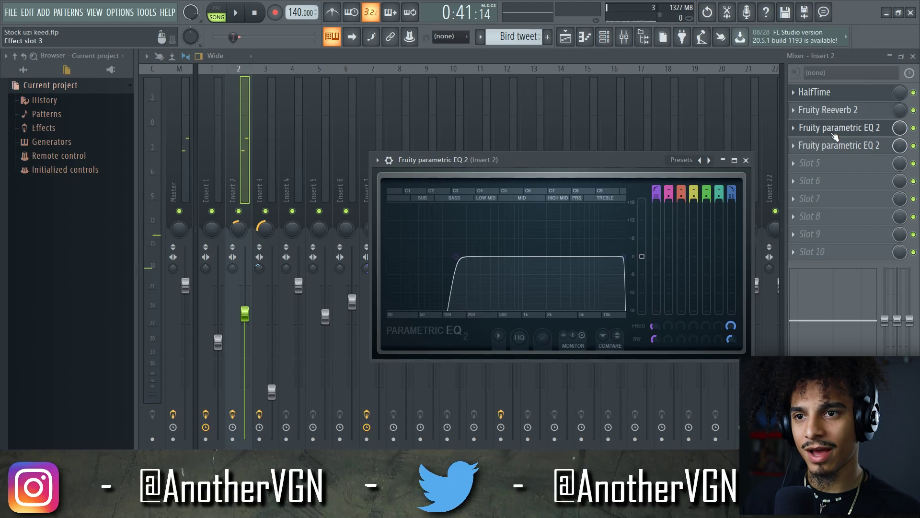
Step: Audition Insert 2 with its slot 3 Fruity parametric EQ 2 open, and examine the slot 4 EQ curve during playback
key(space)
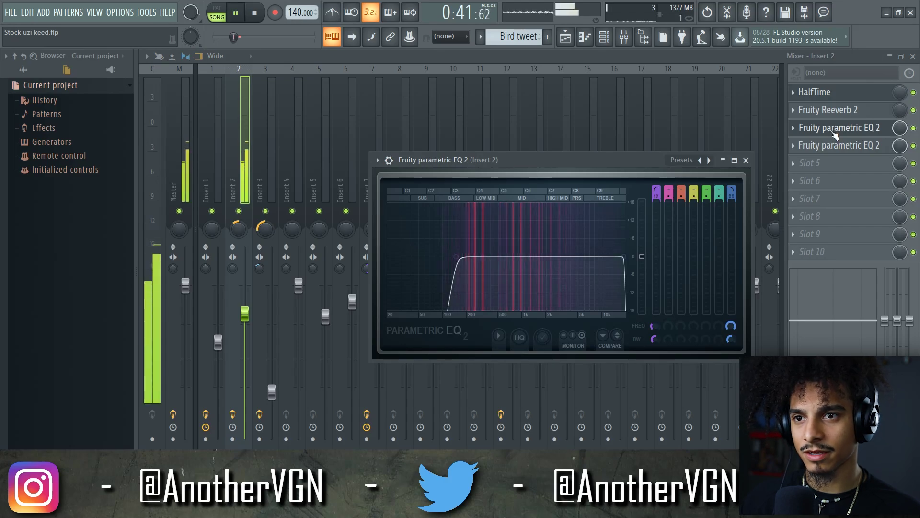
key(space)
click(861, 150)
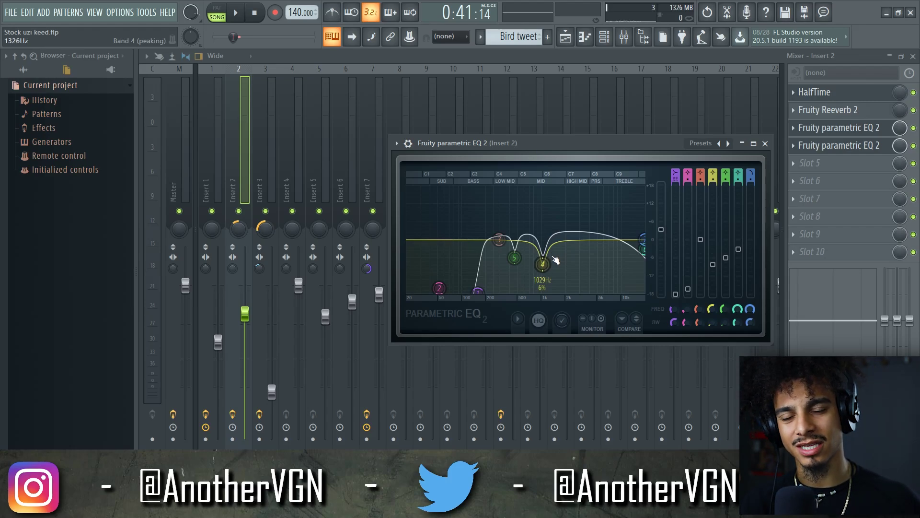
key(space)
key(space)
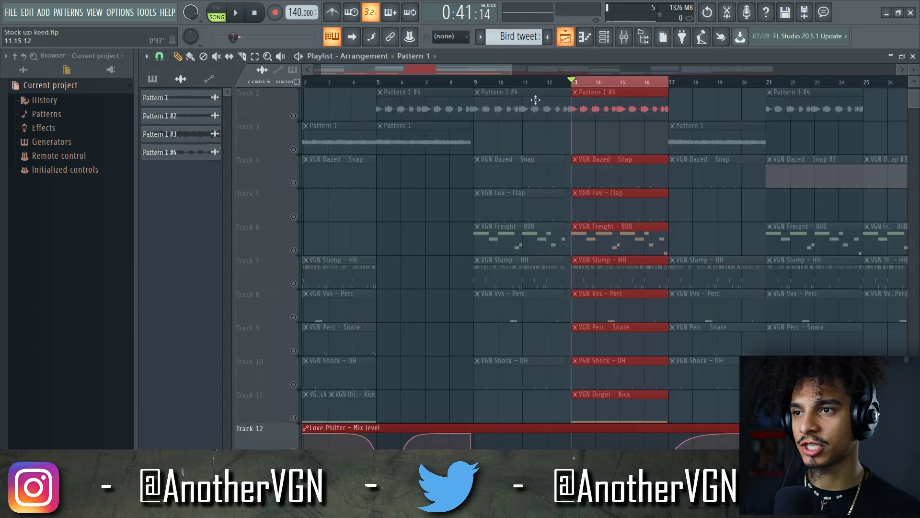
Step: Switch the playlist audition to Track 2 and examine the HalfTime settings on mixer Insert 3
click(566, 36)
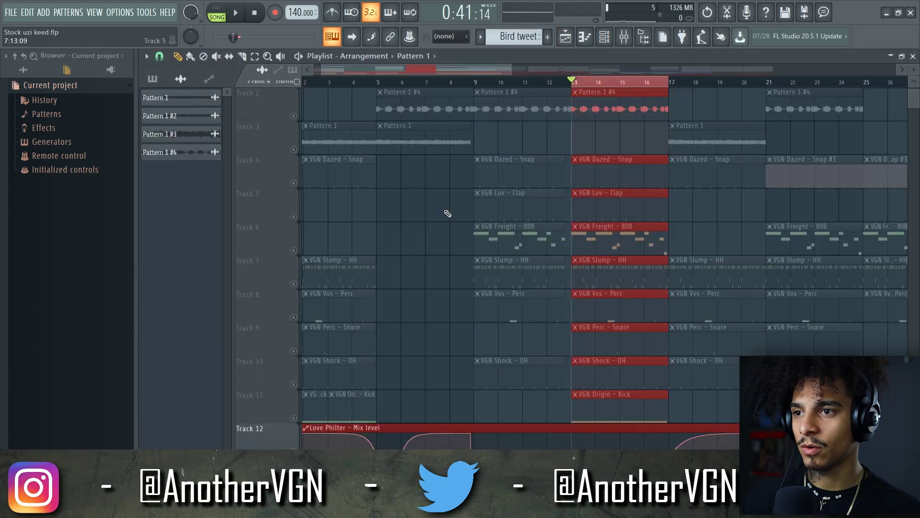
scroll(333, 220, up, 1)
click(293, 149)
key(F9)
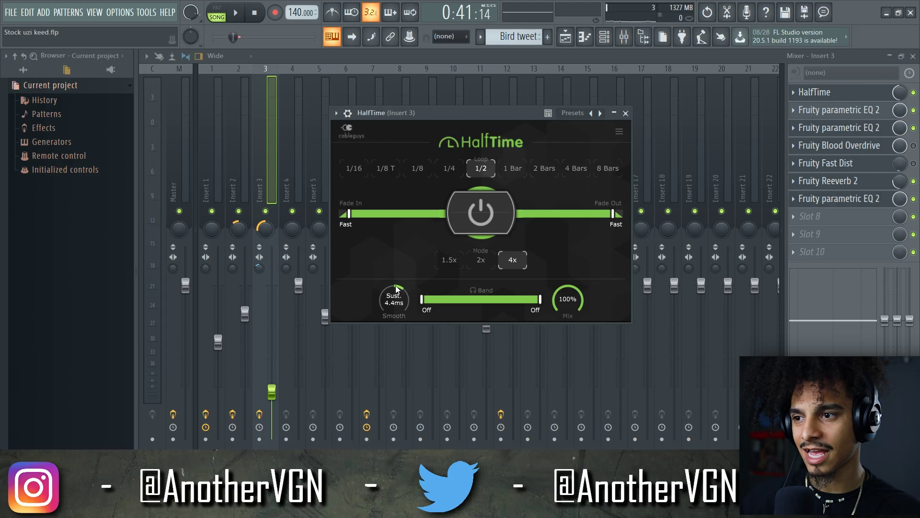
click(882, 96)
click(881, 96)
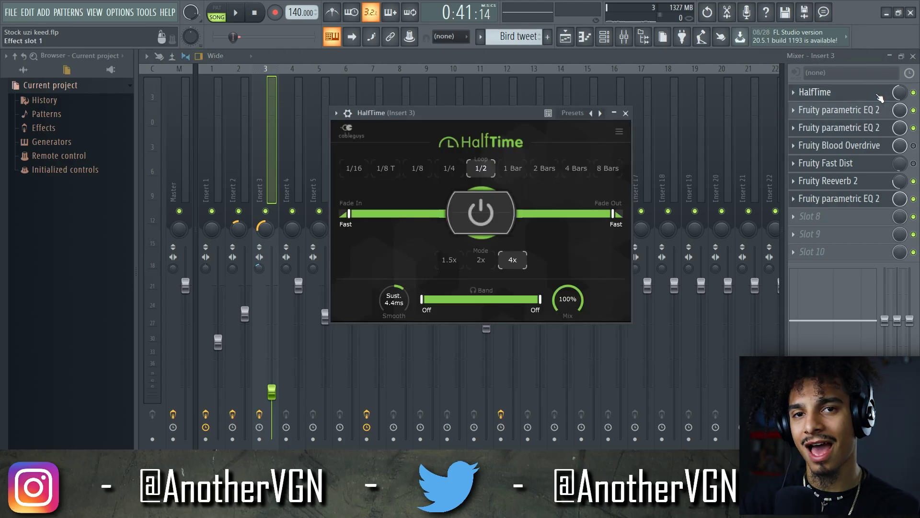
Step: Open the slot 2 Fruity parametric EQ 2 on Insert 3, examine bands 5 and 3, and audition the sound
click(877, 112)
mouse_move(325, 176)
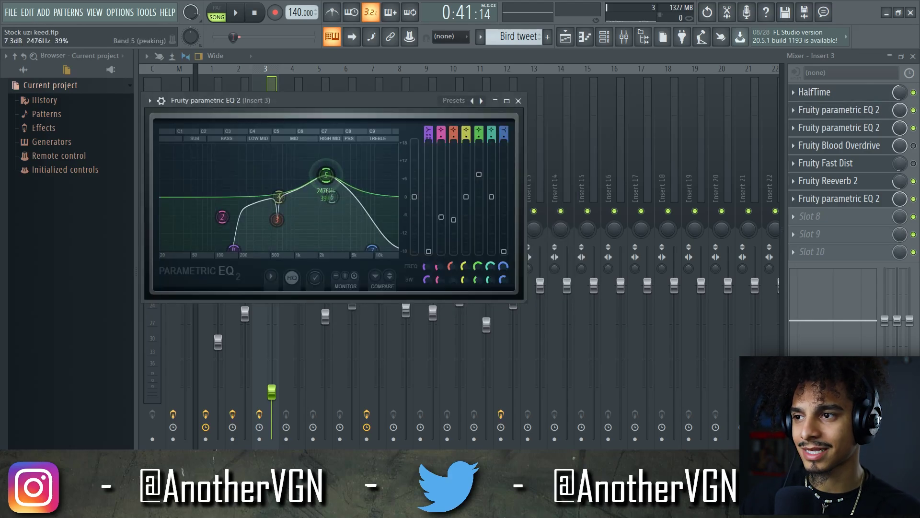
mouse_move(281, 216)
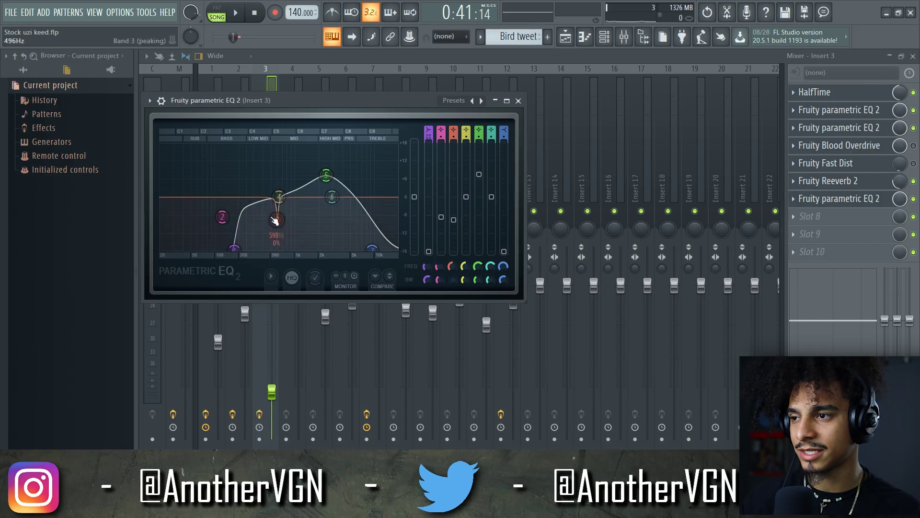
key(space)
key(space)
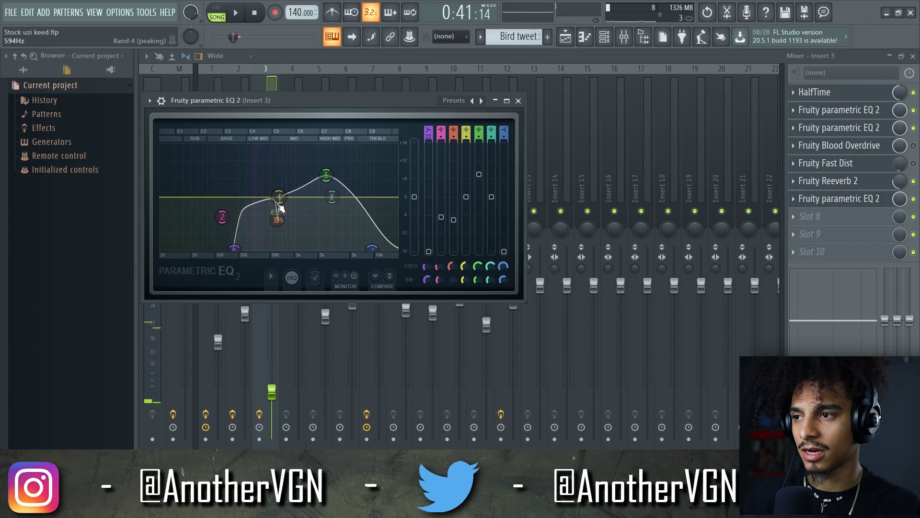
Step: Open the slot 3 Fruity parametric EQ 2 on Insert 3 and audition the sound with its curve in view
click(829, 128)
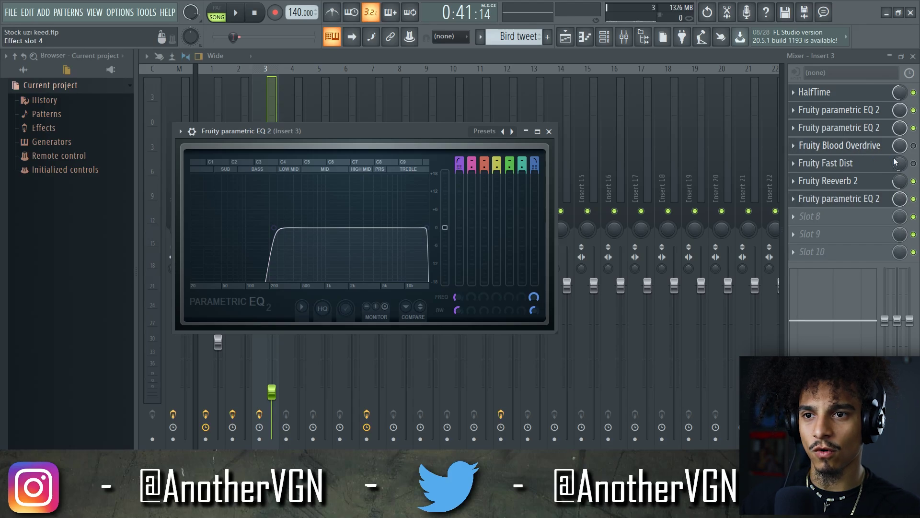
key(space)
drag(386, 135, 480, 111)
key(space)
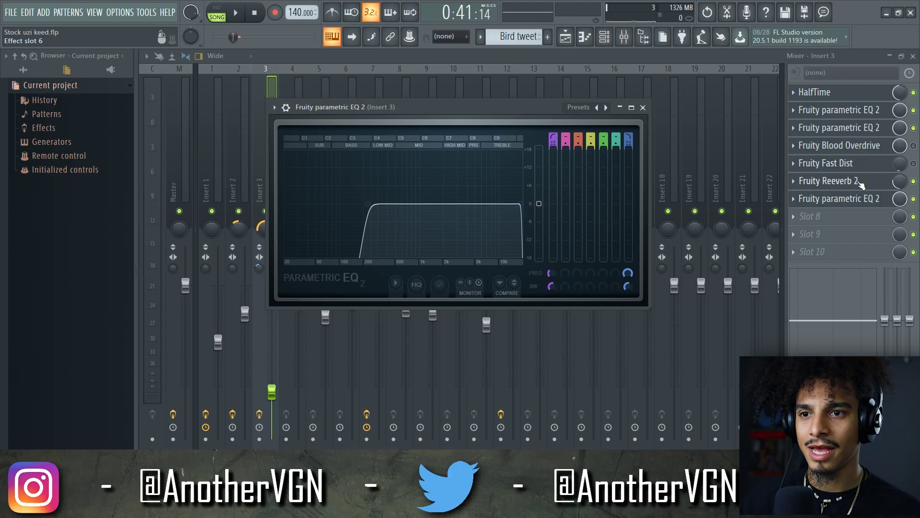
Step: Audition Insert 3 with Fruity Reeverb 2 open, check the reverb mix level, and examine the slot 7 EQ curve
click(862, 184)
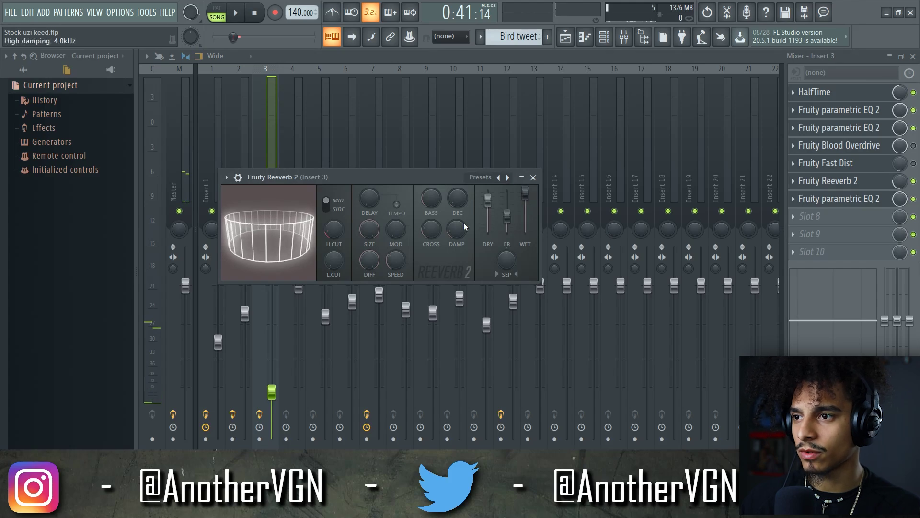
key(space)
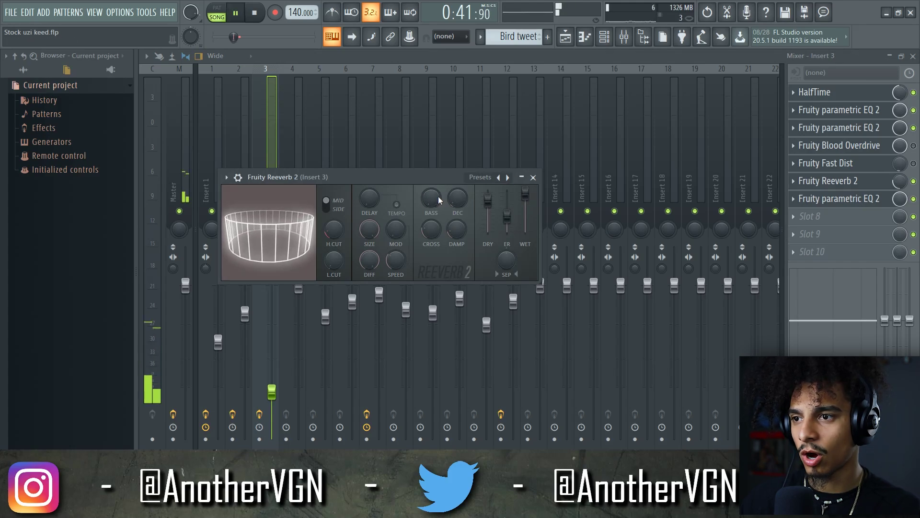
key(space)
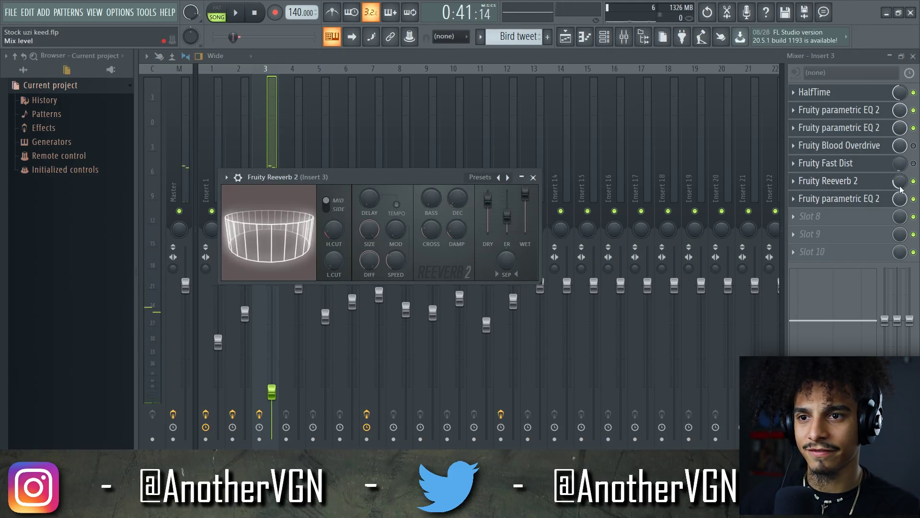
key(Escape)
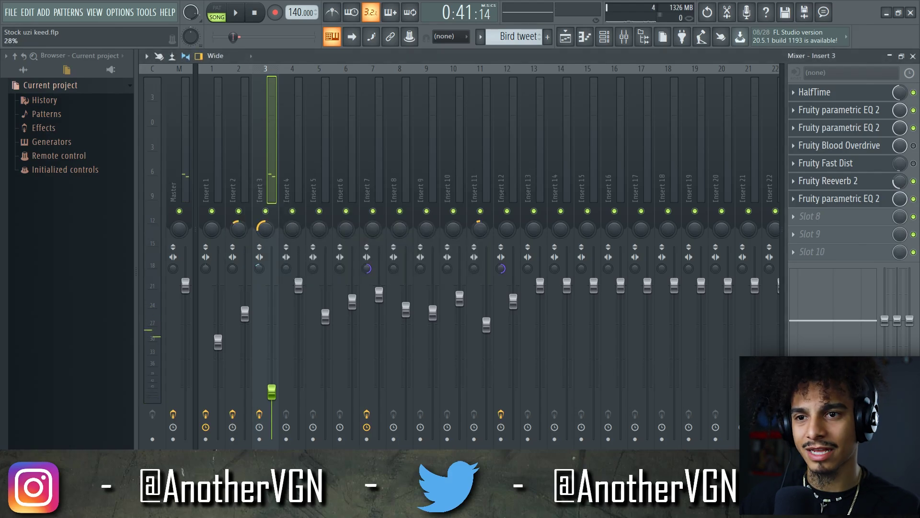
click(861, 206)
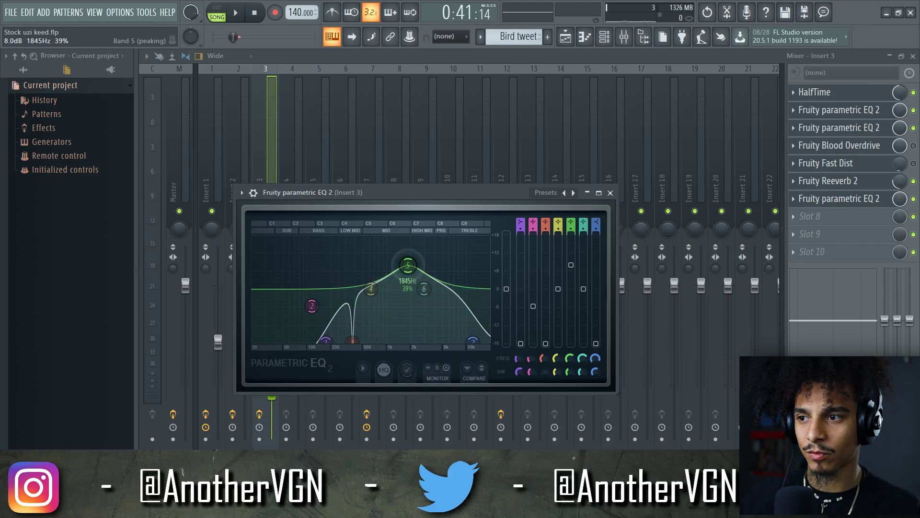
click(611, 192)
Step: Unmute the kick on Track 11 and automation Tracks 12 and 13 alongside the isolated 808 on Track 6, and play bar 13
key(F5)
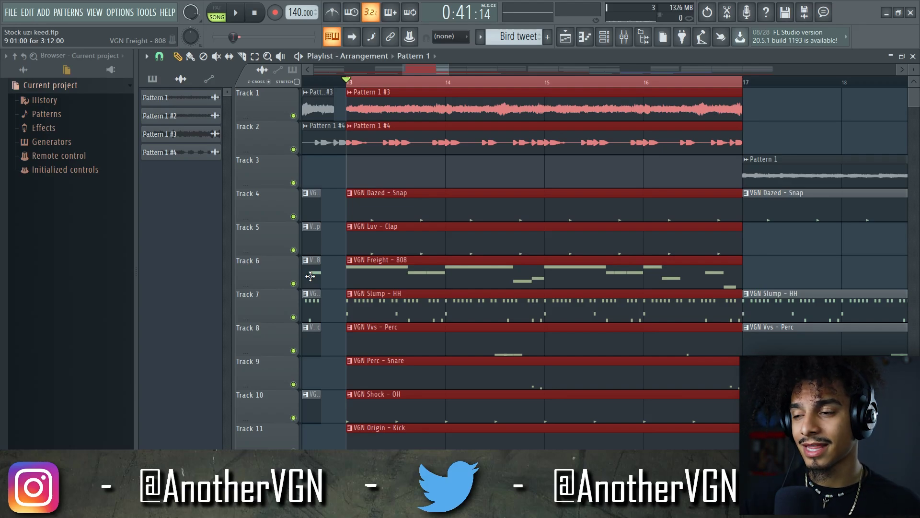
click(624, 42)
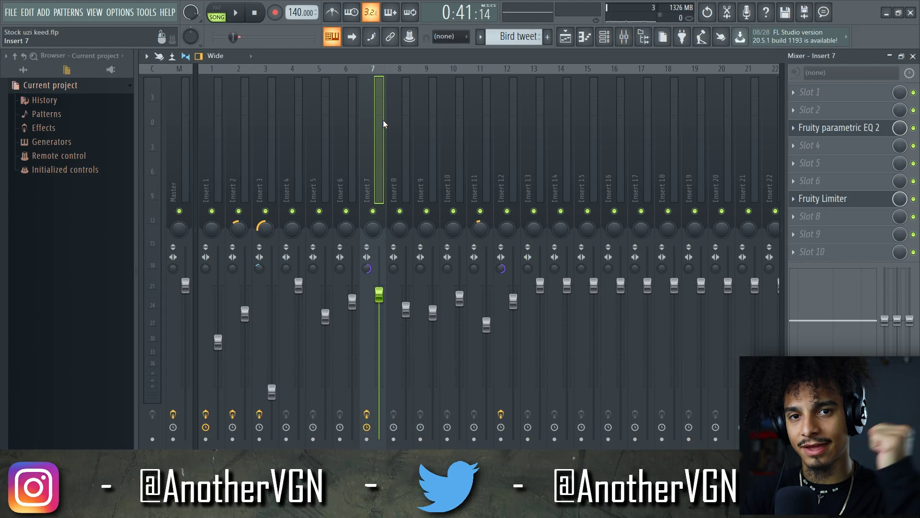
click(565, 37)
scroll(452, 266, up, 3)
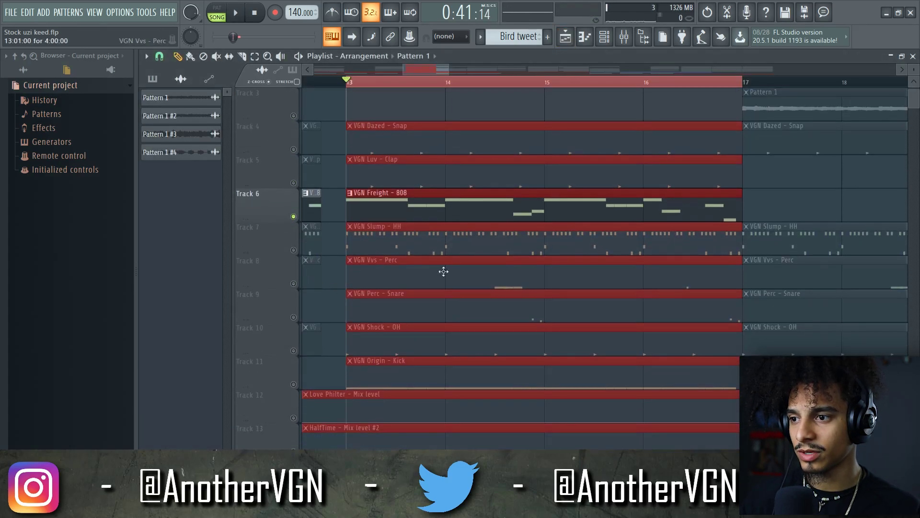
click(287, 387)
scroll(278, 328, down, 4)
click(293, 283)
click(293, 317)
scroll(287, 316, up, 4)
key(space)
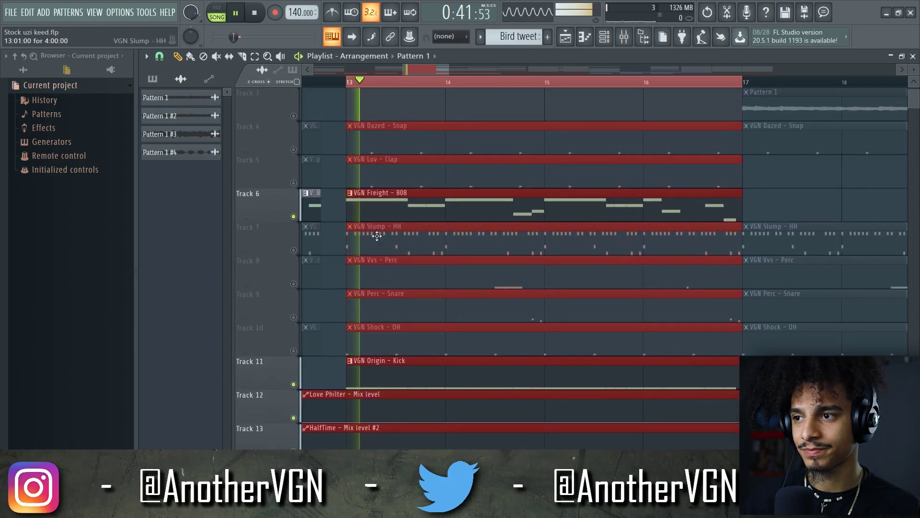
Step: Stop playback and open Fruity parametric EQ 2 on mixer Insert 12
click(625, 37)
key(space)
click(514, 122)
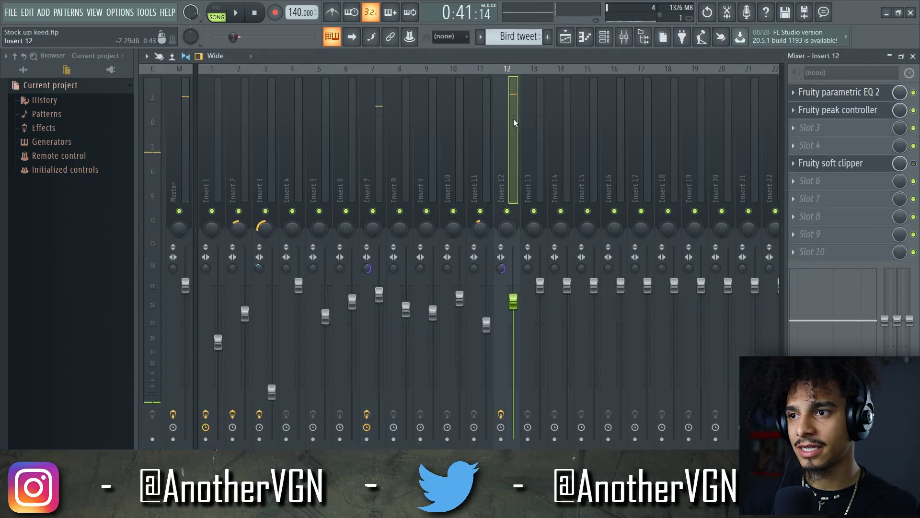
click(870, 93)
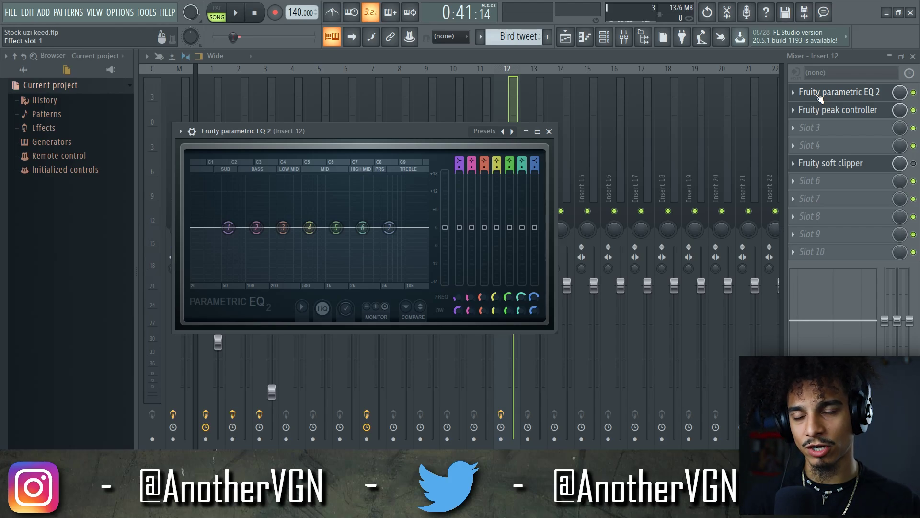
Step: Audition Insert 12 and shift band 1 of its Fruity parametric EQ 2 to about 56 Hz
key(space)
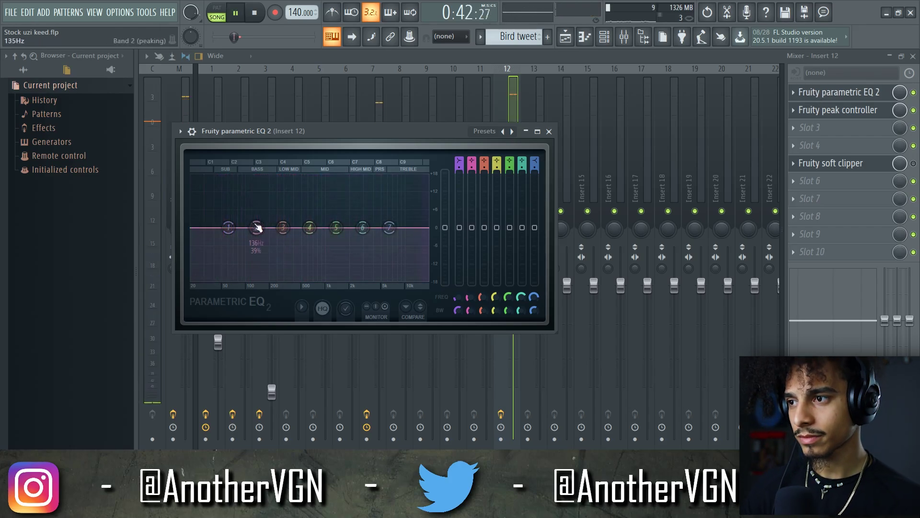
key(space)
drag(228, 227, 225, 227)
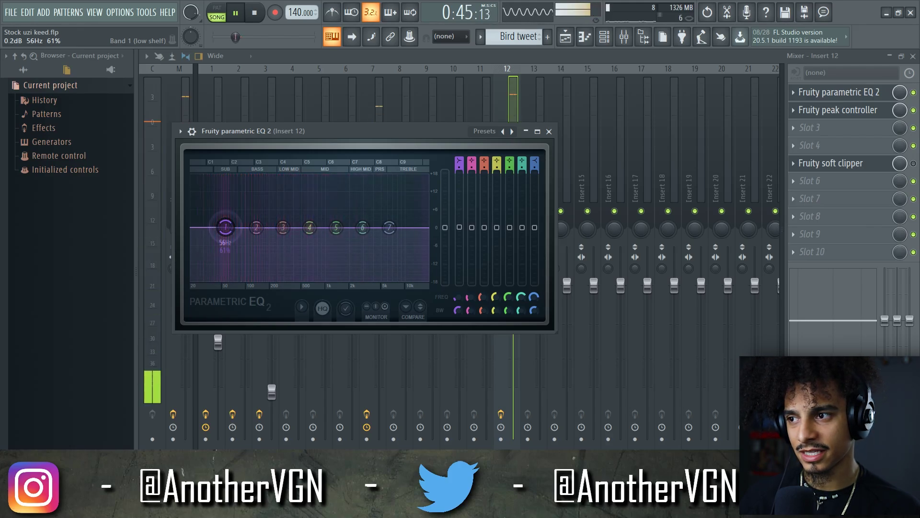
key(space)
Step: Open Insert 7's Fruity parametric EQ 2, check band 2 at 57 Hz, and open the remote control settings for its level
click(834, 111)
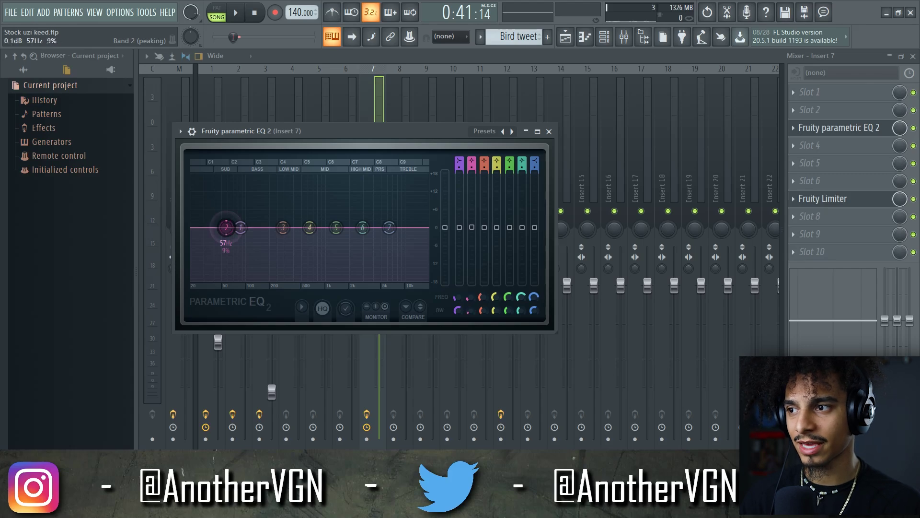
drag(226, 227, 225, 227)
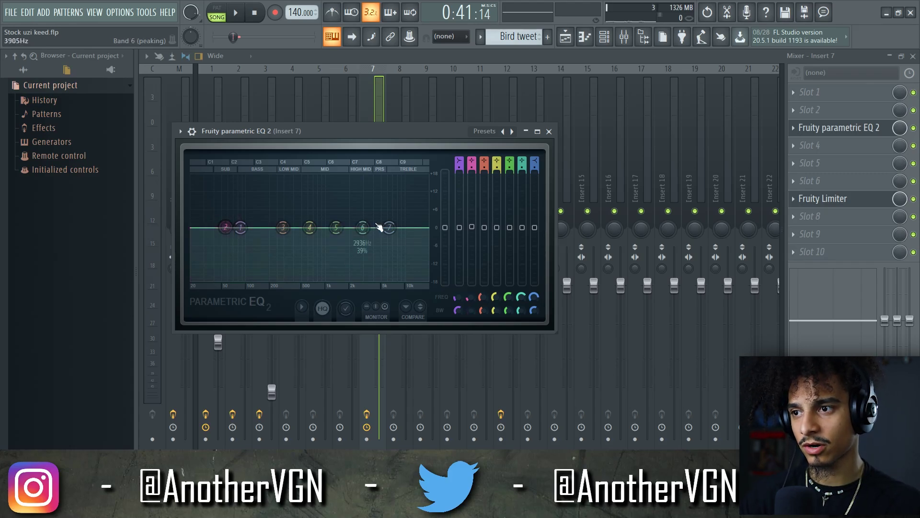
right_click(472, 226)
click(494, 316)
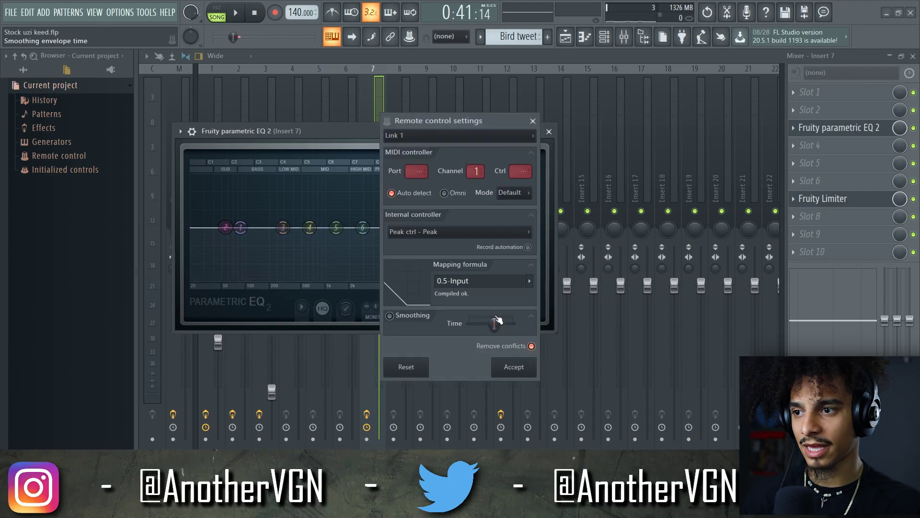
Step: Review the mapping formula presets, internal controller choices and smoothing time of the band 2 link, and accept the settings
click(530, 282)
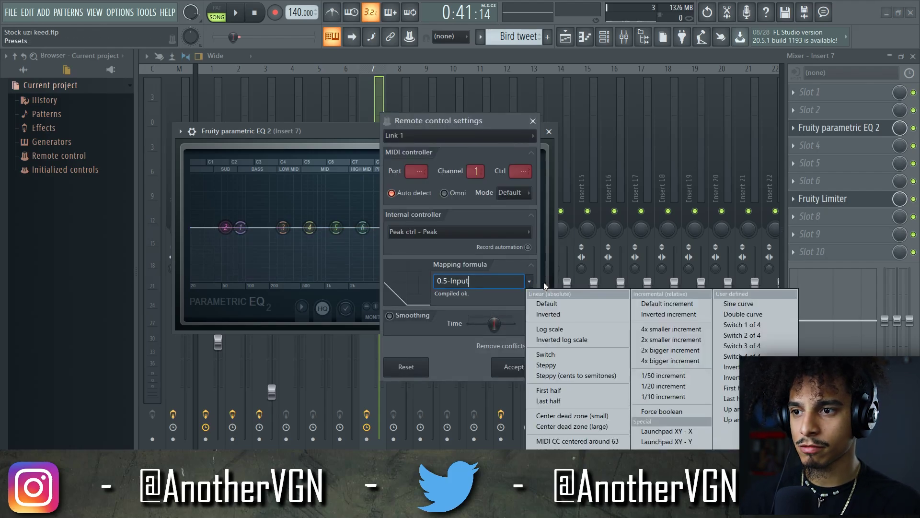
click(514, 263)
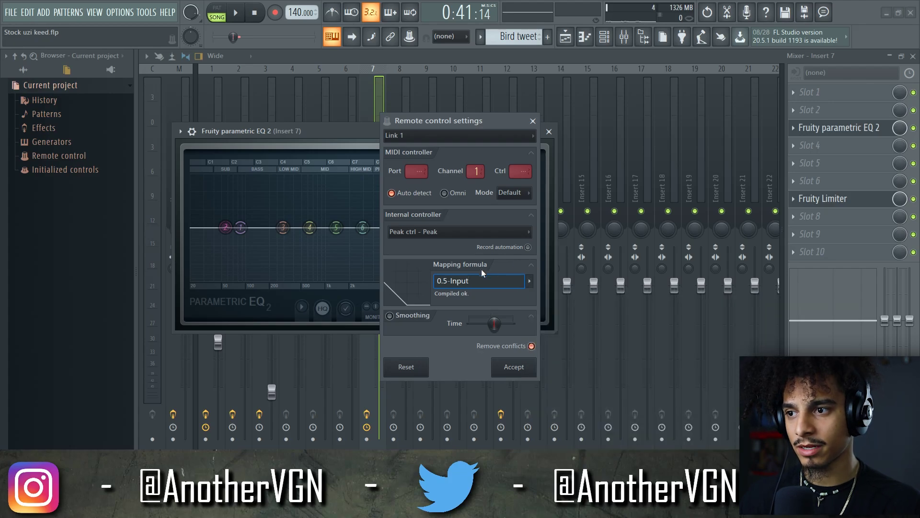
click(445, 233)
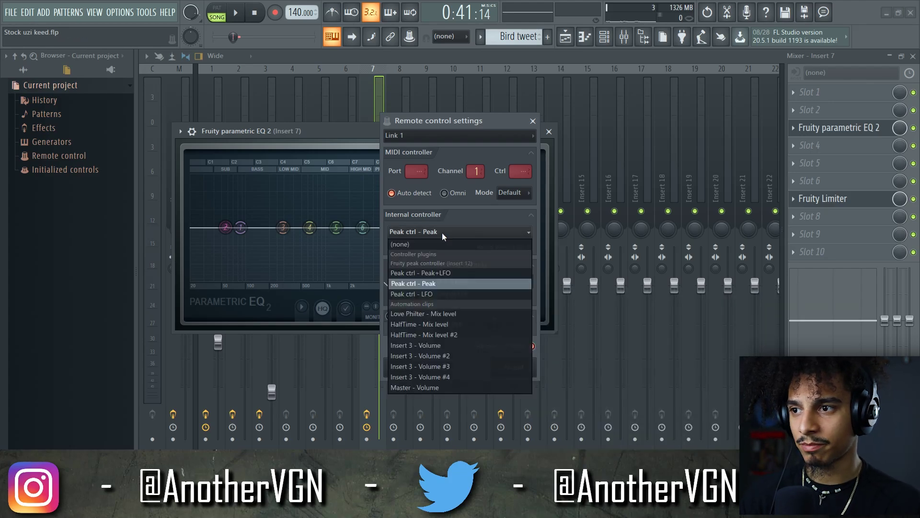
click(475, 220)
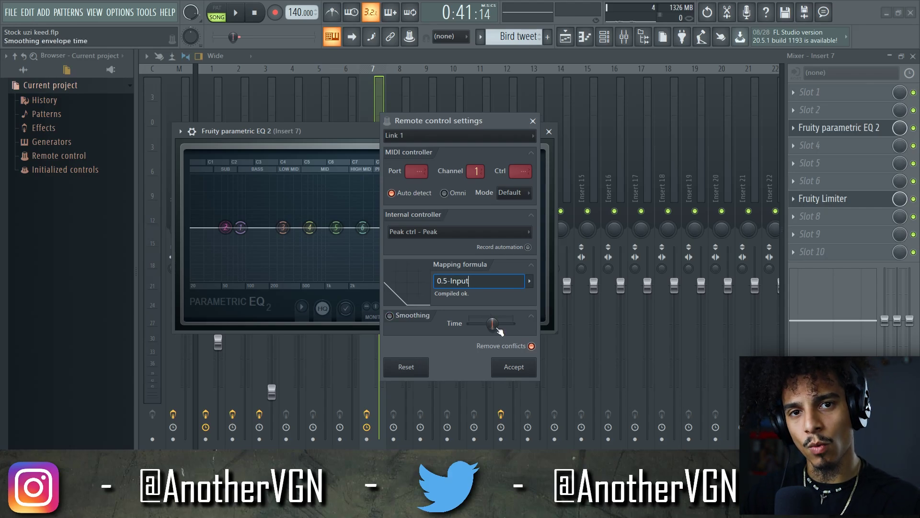
click(521, 367)
Step: Audition the linked EQ, close its window, and compare the effect chains of Inserts 12 and 7
key(space)
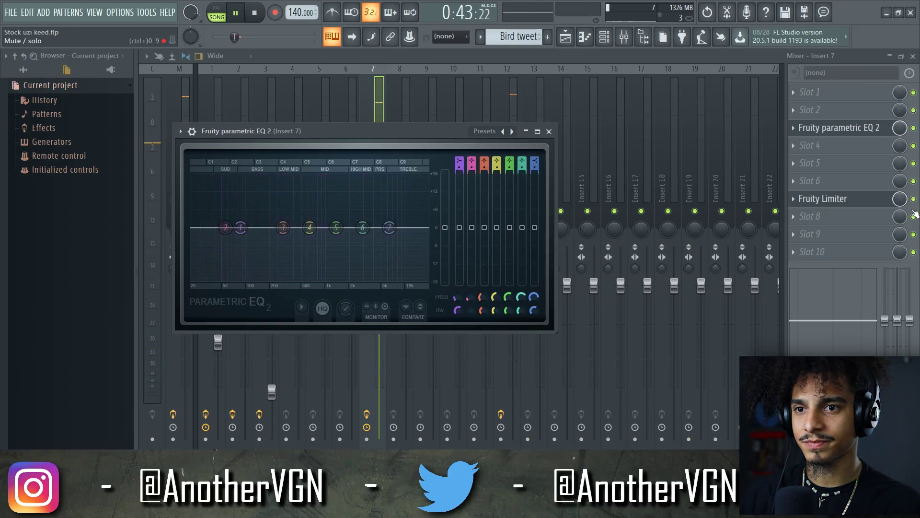
key(Escape)
click(511, 129)
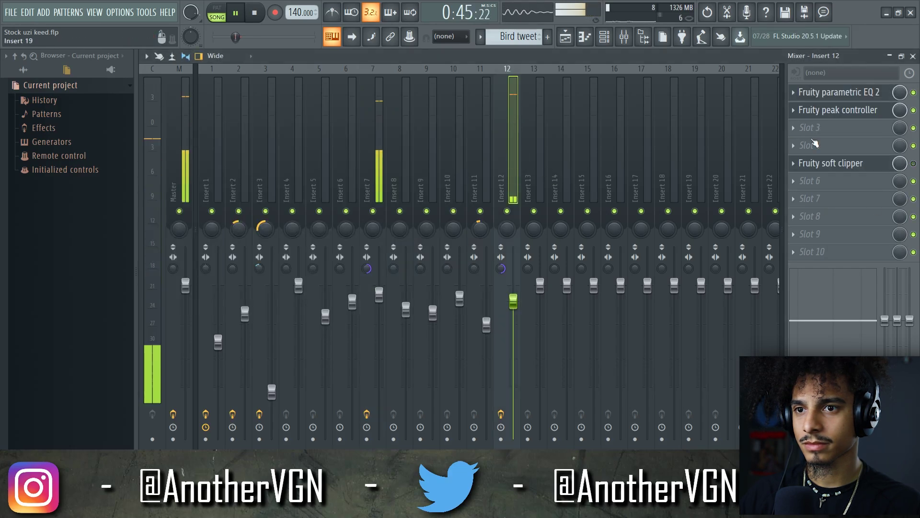
key(space)
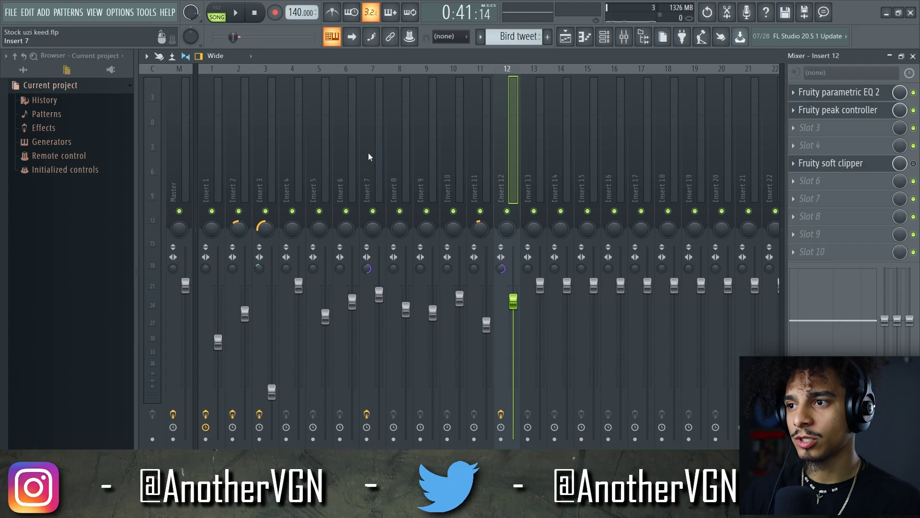
click(379, 141)
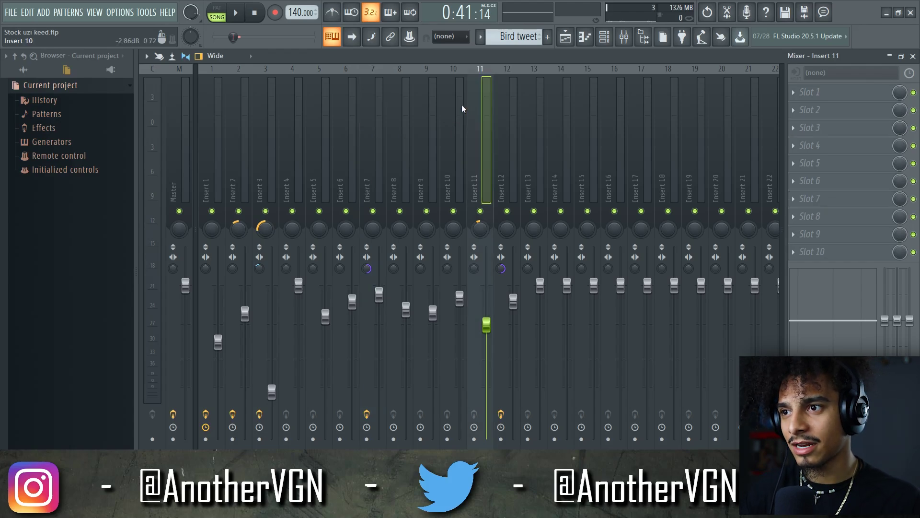
Step: Show the start of the arrangement in the playlist and play the intro from bar 1
key(F5)
key(space)
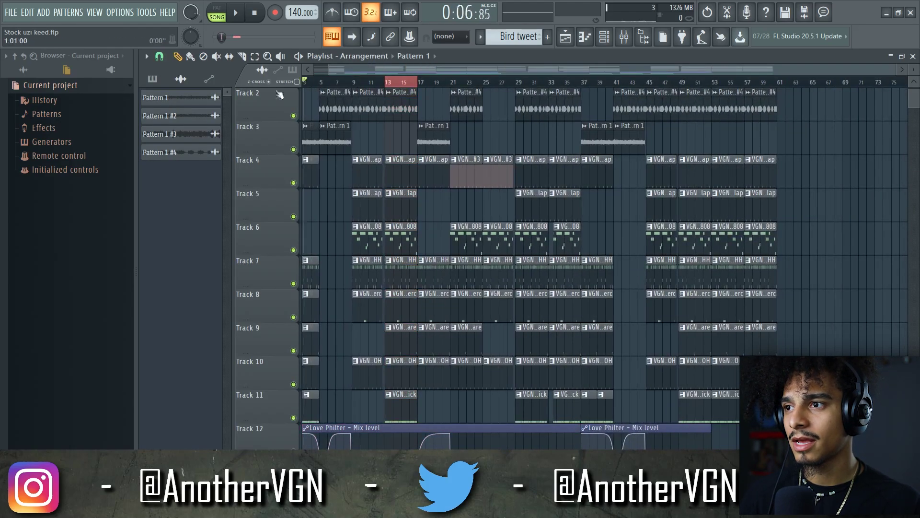
scroll(322, 148, up, 3)
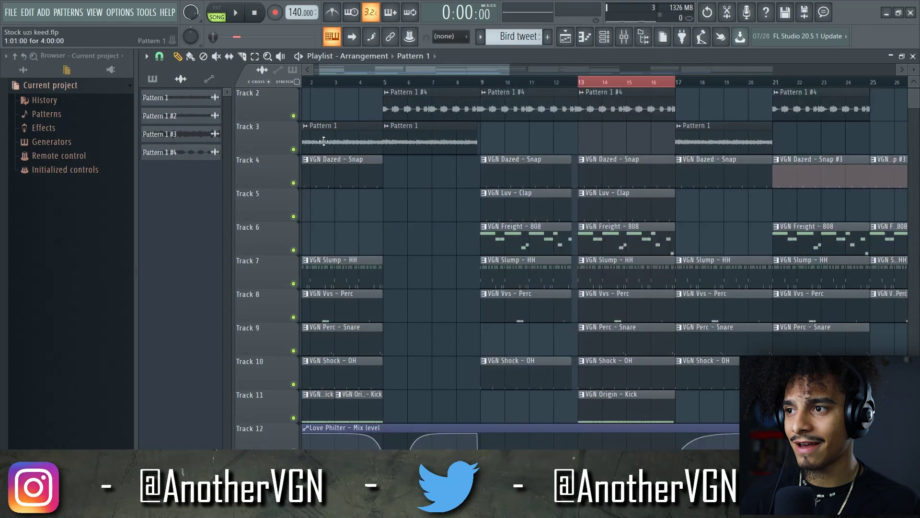
drag(346, 73, 248, 67)
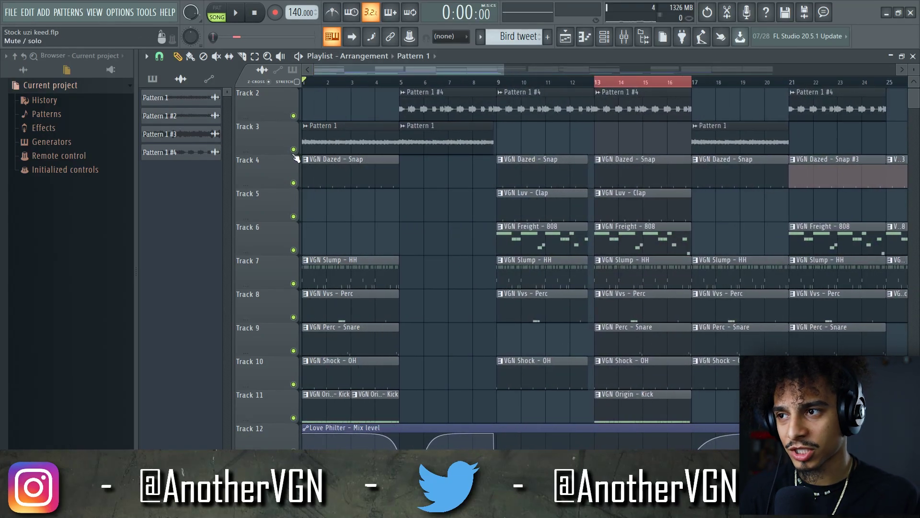
scroll(296, 158, down, 3)
scroll(352, 98, up, 2)
scroll(366, 169, up, 3)
key(space)
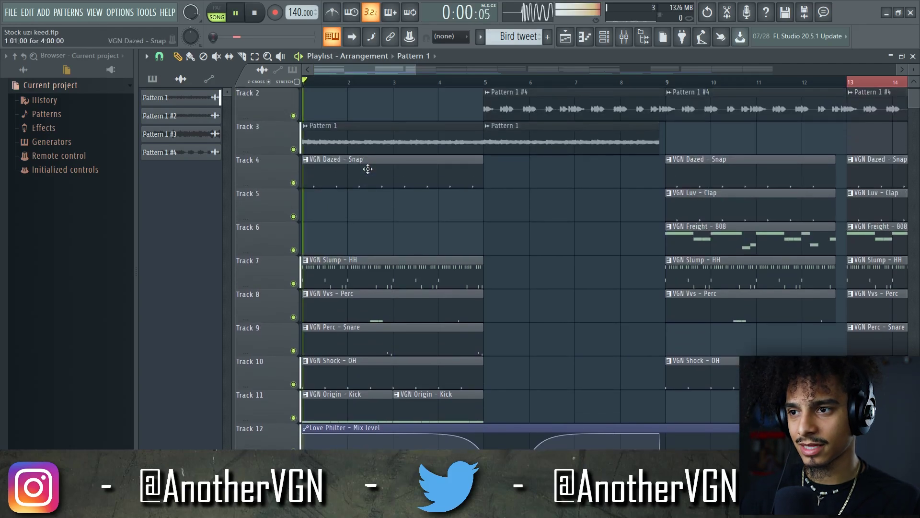
scroll(422, 200, up, 1)
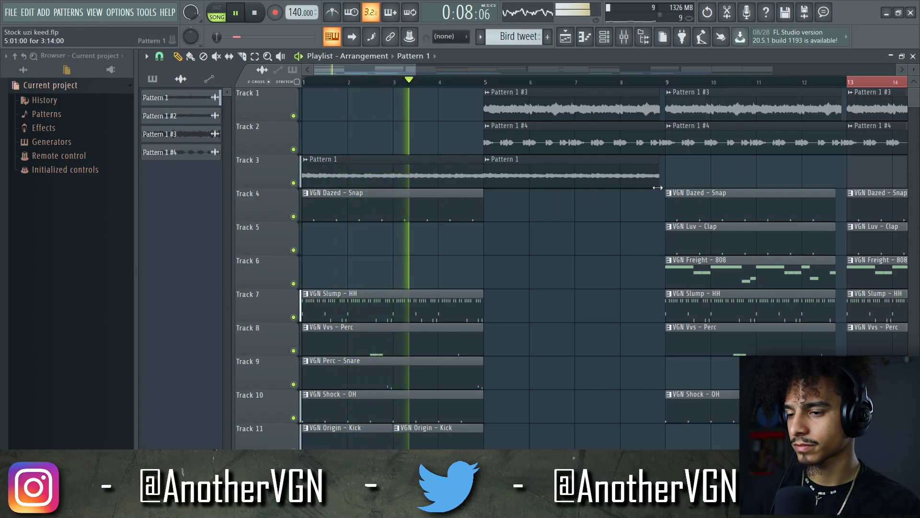
scroll(653, 192, down, 1)
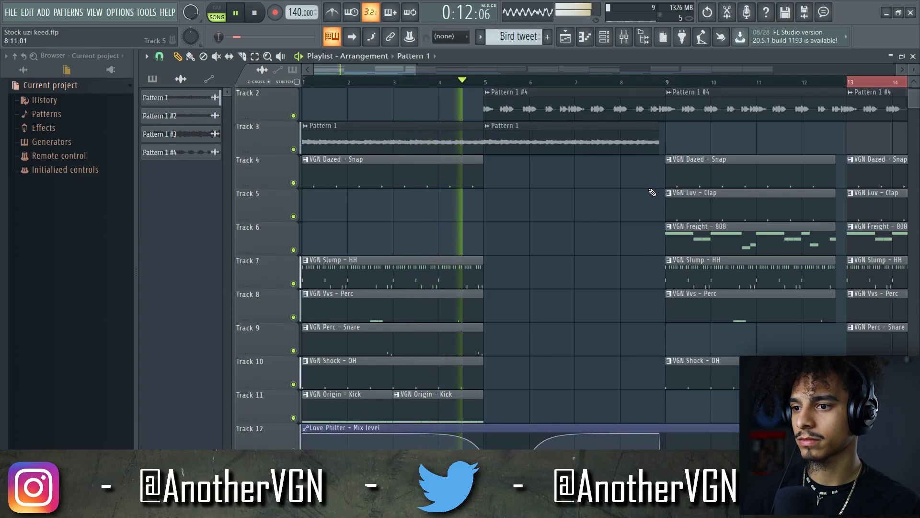
key(space)
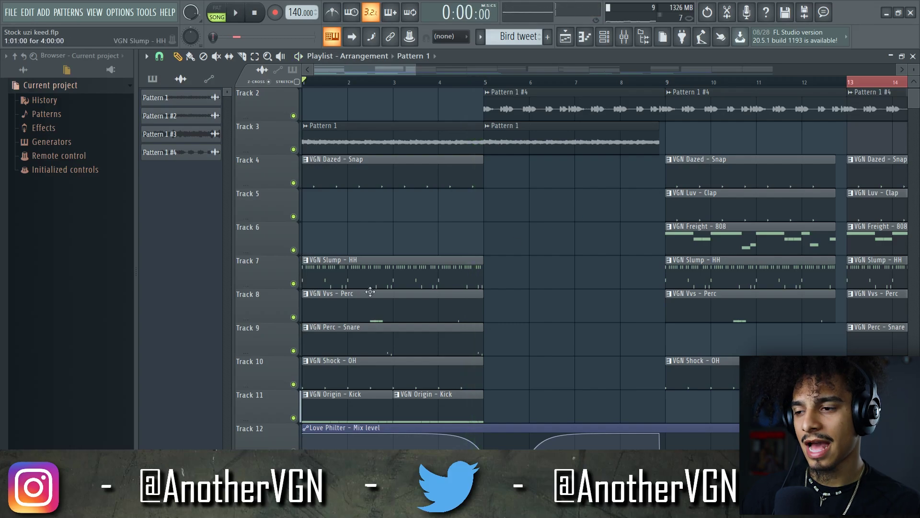
Step: Play the arrangement's drumless melody section from bar 5 to the end of bar 8
scroll(354, 413, down, 2)
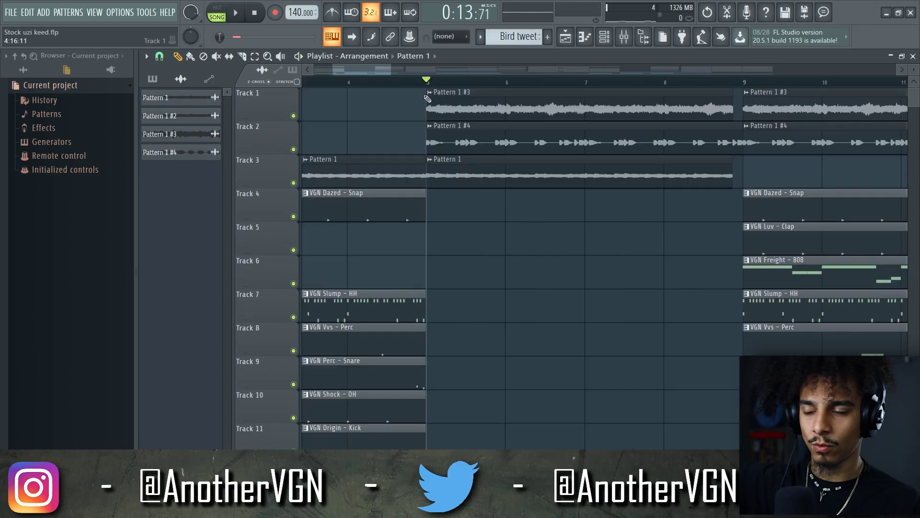
scroll(552, 283, down, 2)
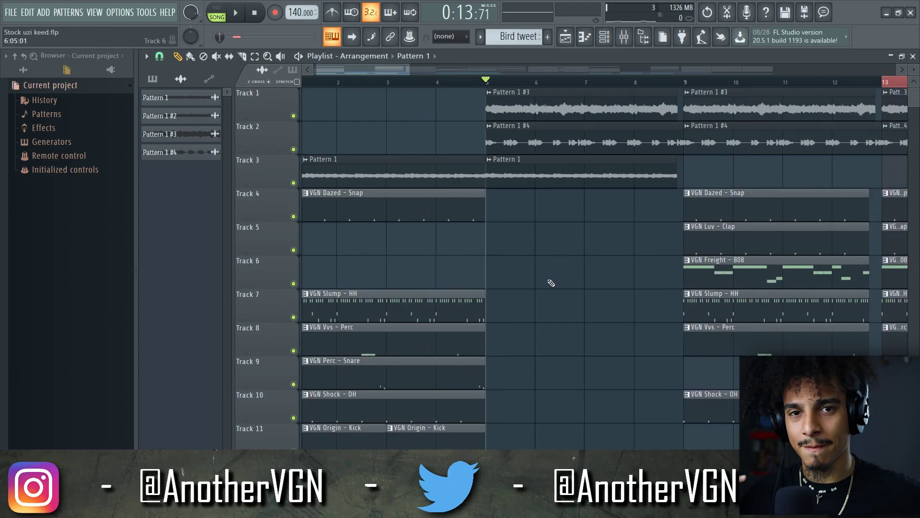
scroll(420, 253, down, 2)
scroll(412, 244, up, 2)
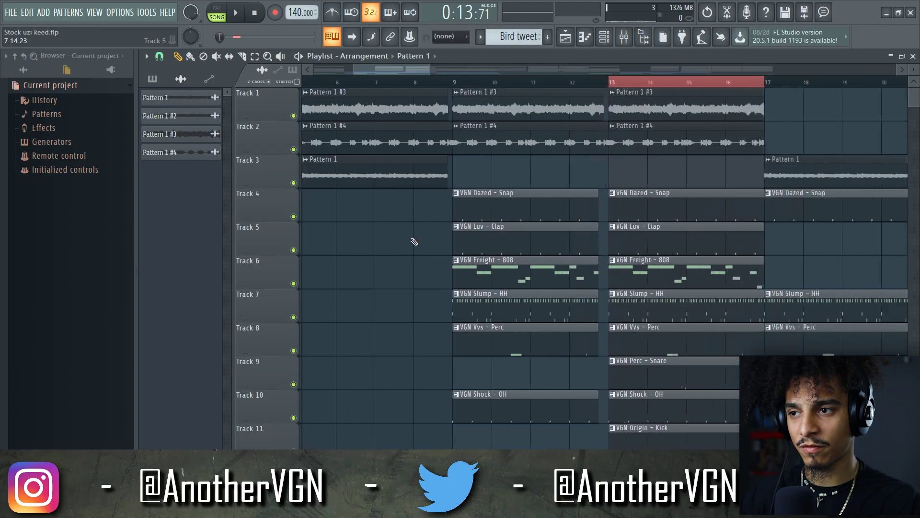
scroll(406, 233, down, 2)
key(space)
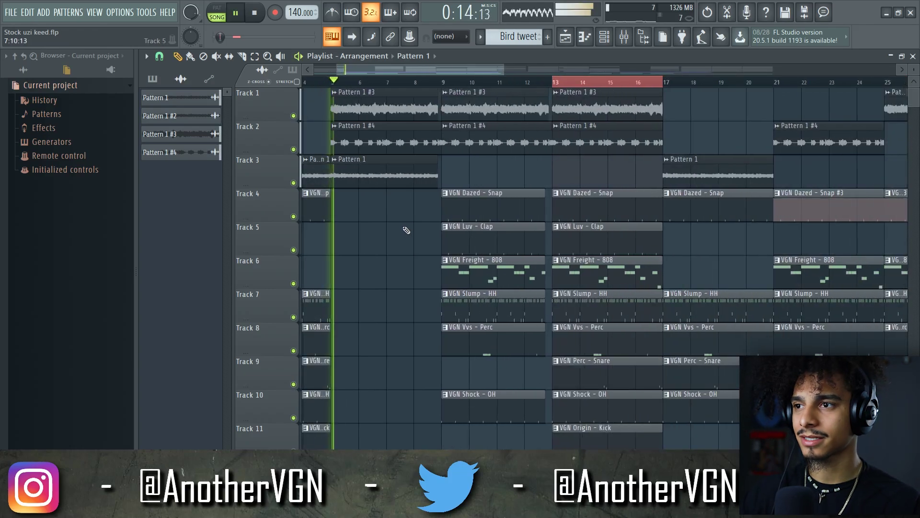
drag(389, 74, 330, 68)
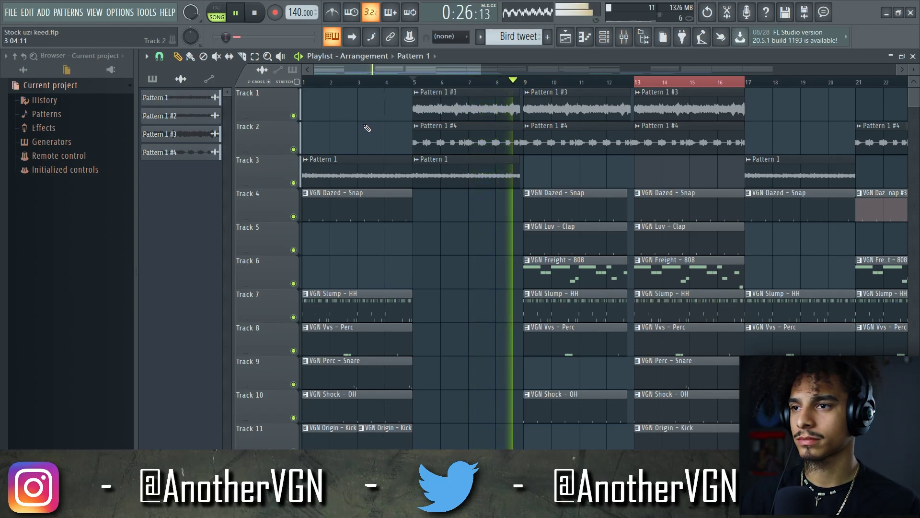
key(space)
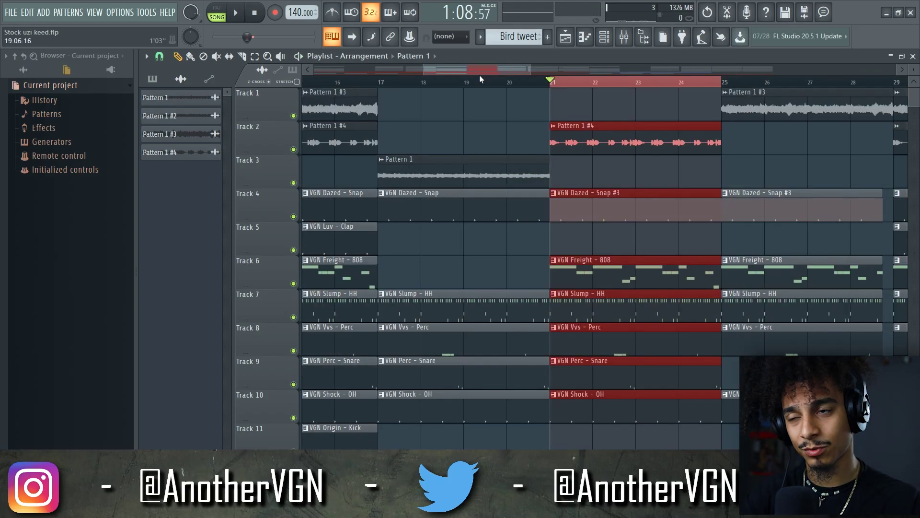
Step: Examine the selected section at bars 21 to 24, including the mix level and volume automation on Tracks 12 to 15
drag(480, 75, 491, 71)
scroll(608, 167, down, 5)
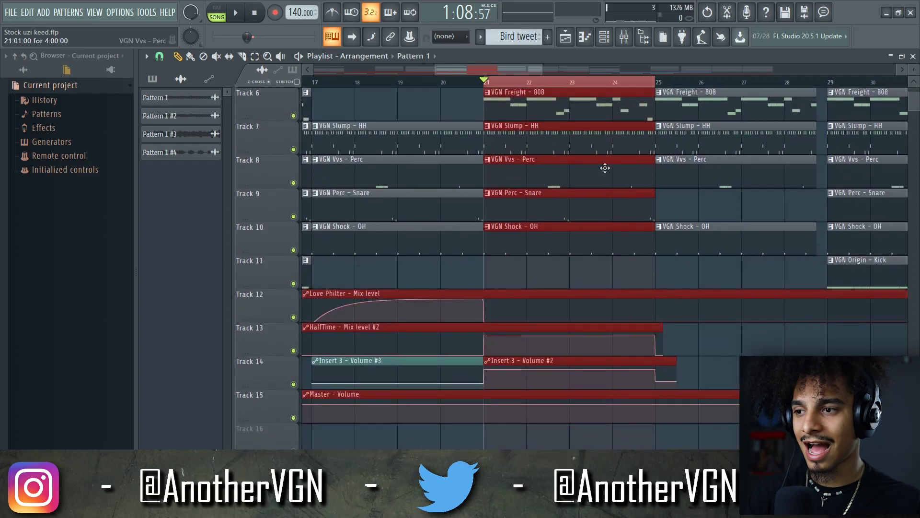
ctrl+scroll(485, 335, up, 3)
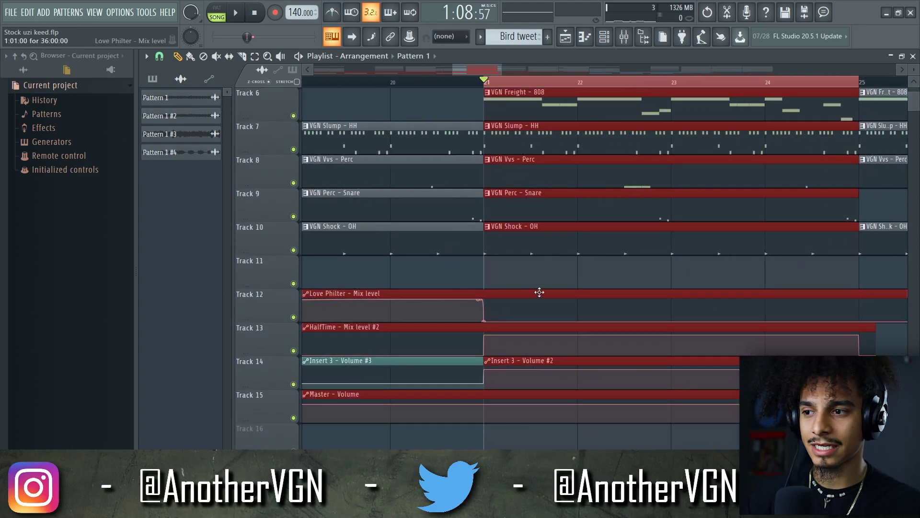
ctrl+scroll(540, 291, down, 1)
ctrl+scroll(539, 291, up, 1)
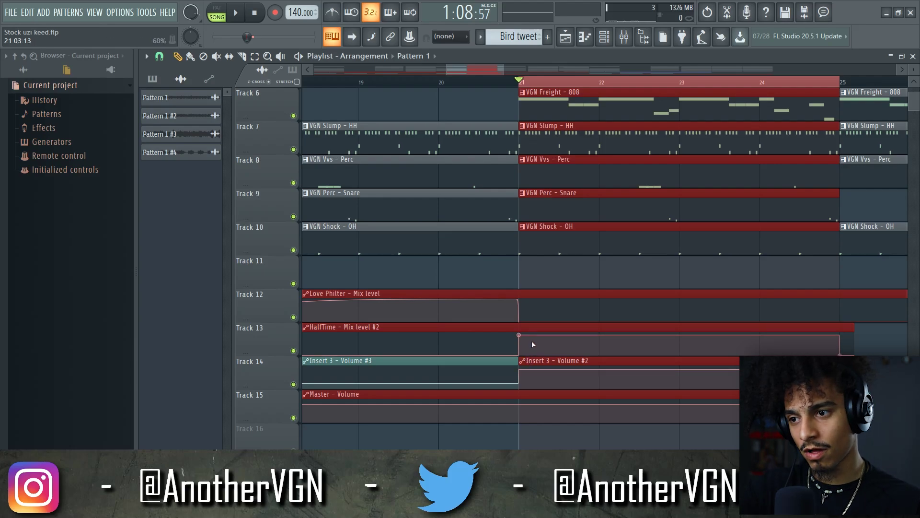
scroll(564, 274, up, 3)
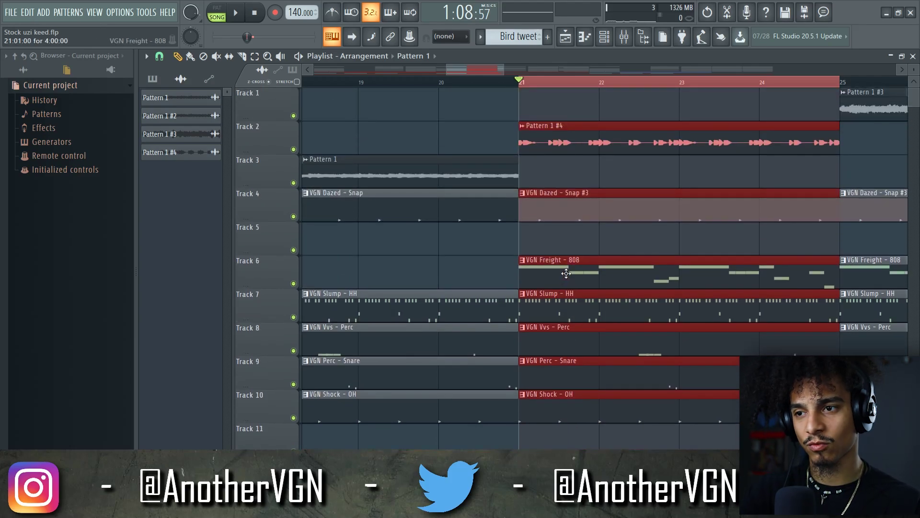
Step: Play the selected section from bar 21 through bar 24 and stop playback
key(space)
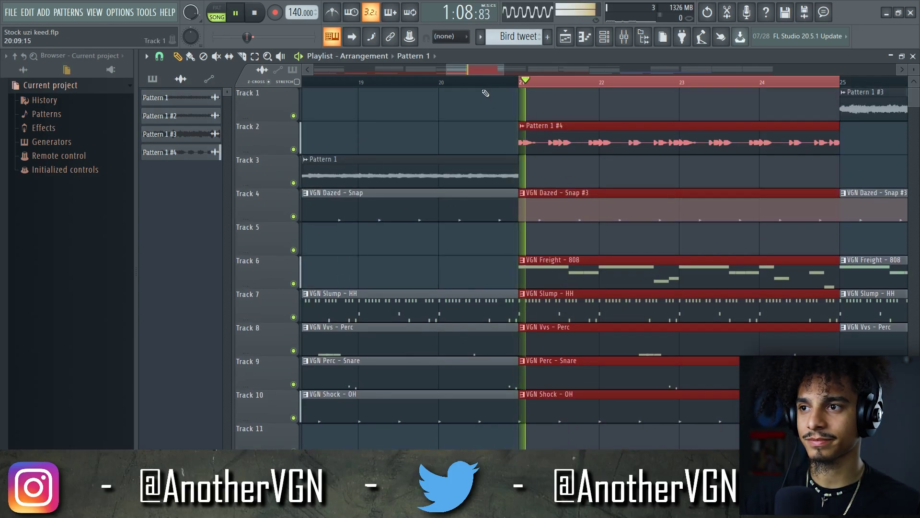
ctrl+scroll(695, 215, down, 3)
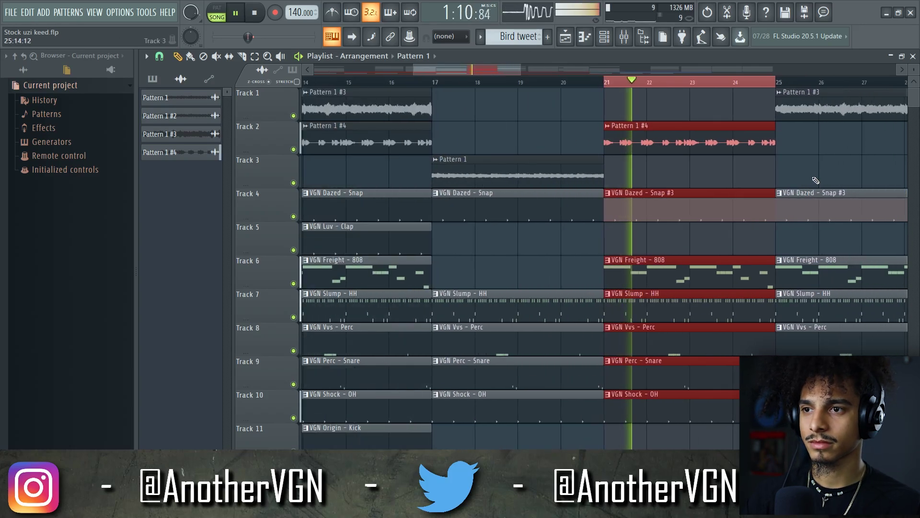
drag(505, 71, 521, 70)
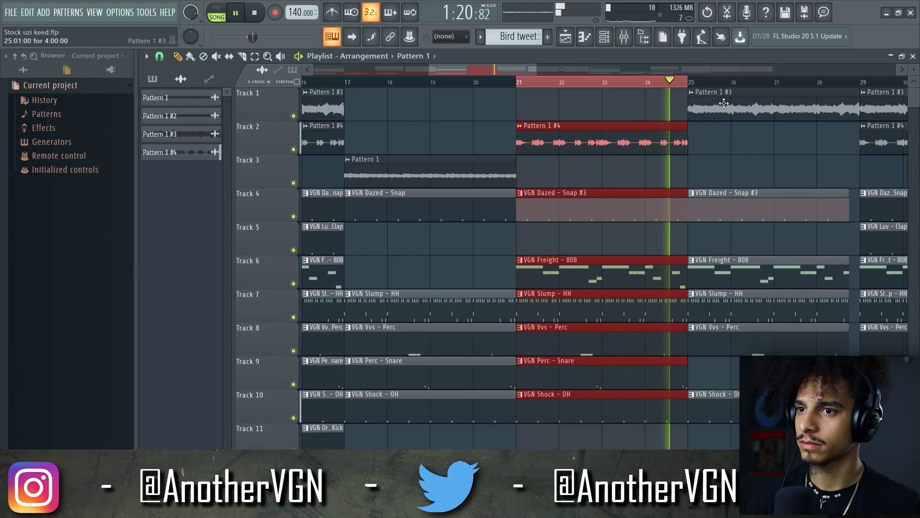
key(space)
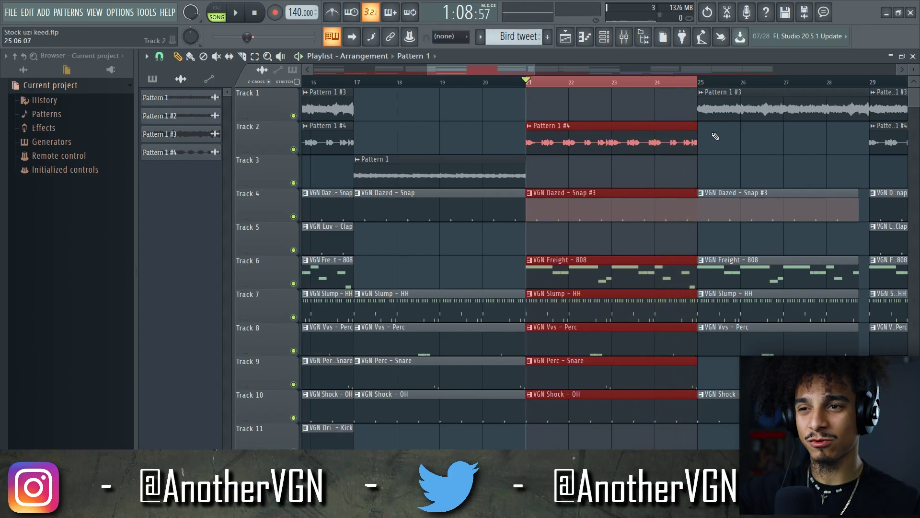